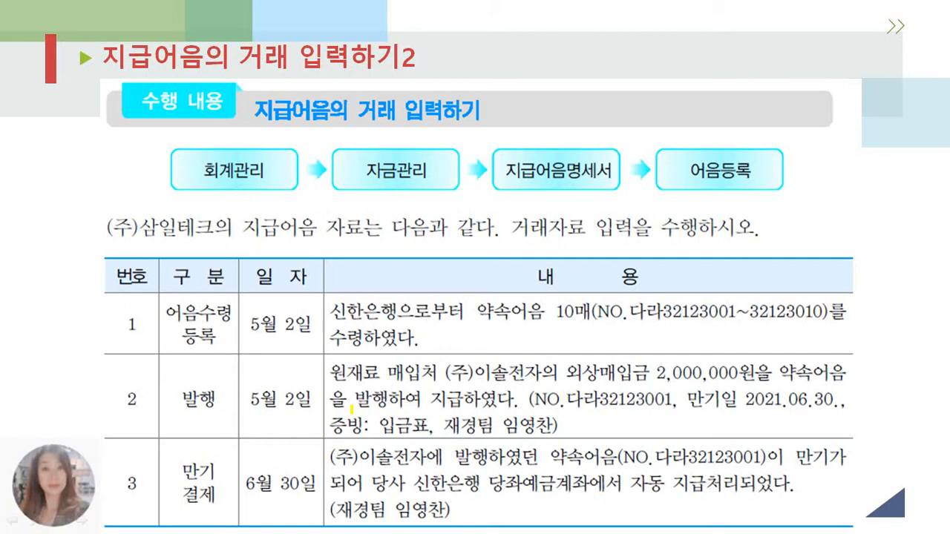
pyautogui.moveTo(232, 347)
pyautogui.mouseDown()
pyautogui.moveTo(202, 358)
pyautogui.moveTo(172, 293)
pyautogui.moveTo(223, 356)
pyautogui.moveTo(194, 360)
pyautogui.mouseUp()
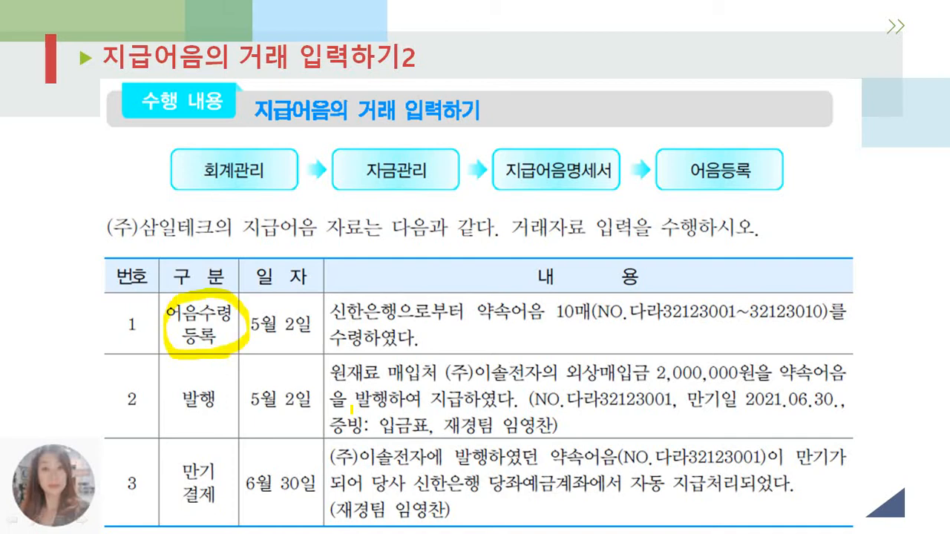
pyautogui.moveTo(430, 183)
pyautogui.mouseDown()
pyautogui.moveTo(404, 154)
pyautogui.moveTo(414, 185)
pyautogui.mouseUp()
pyautogui.moveTo(579, 177)
pyautogui.mouseDown()
pyautogui.moveTo(554, 191)
pyautogui.moveTo(567, 171)
pyautogui.mouseUp()
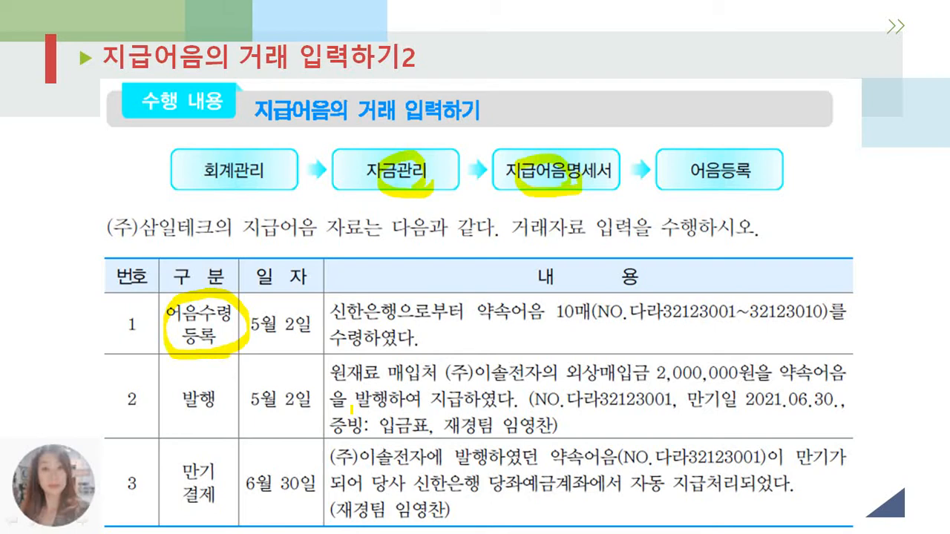
pyautogui.moveTo(766, 179)
pyautogui.mouseDown()
pyautogui.moveTo(681, 165)
pyautogui.moveTo(747, 172)
pyautogui.mouseUp()
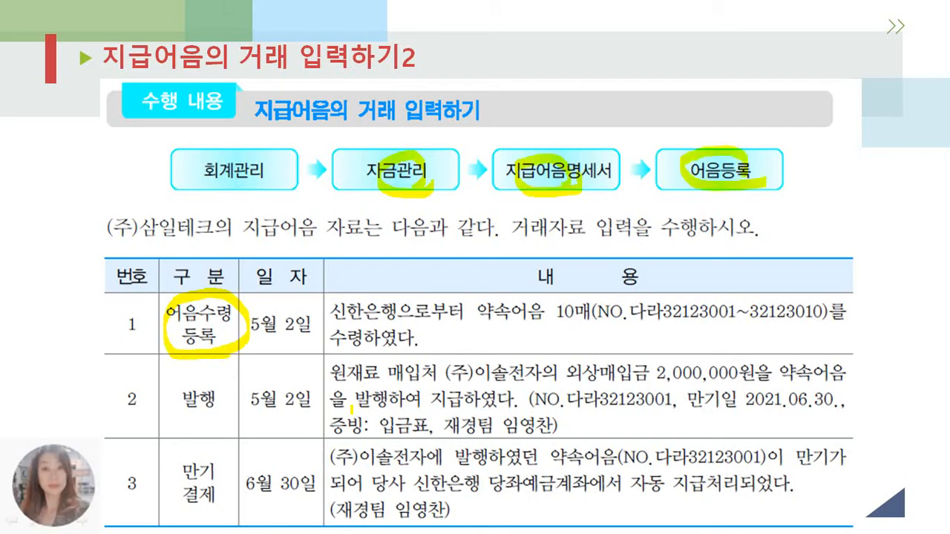
pyautogui.moveTo(552, 319); pyautogui.dragTo(577, 304)
pyautogui.moveTo(212, 420)
pyautogui.mouseDown()
pyautogui.moveTo(197, 429)
pyautogui.moveTo(194, 371)
pyautogui.moveTo(212, 437)
pyautogui.mouseUp()
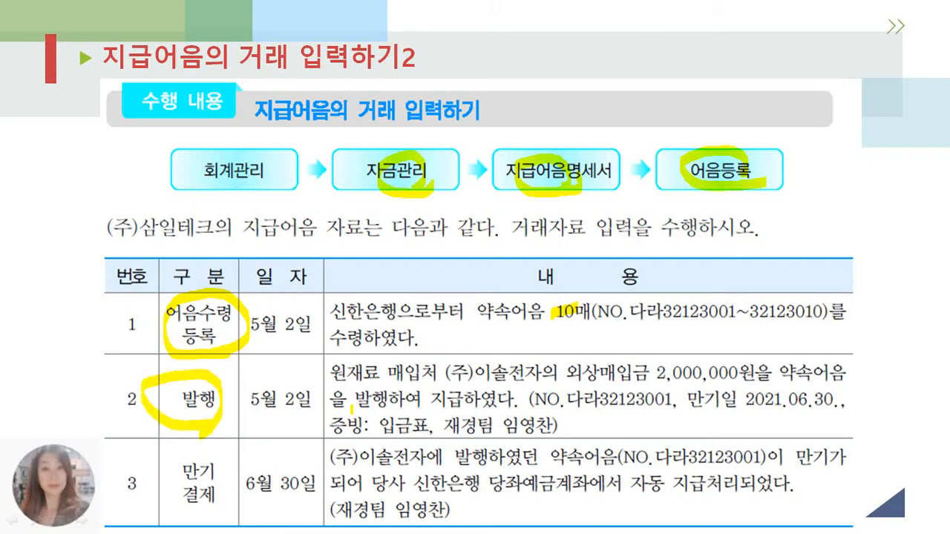
pyautogui.moveTo(447, 368); pyautogui.dragTo(741, 369)
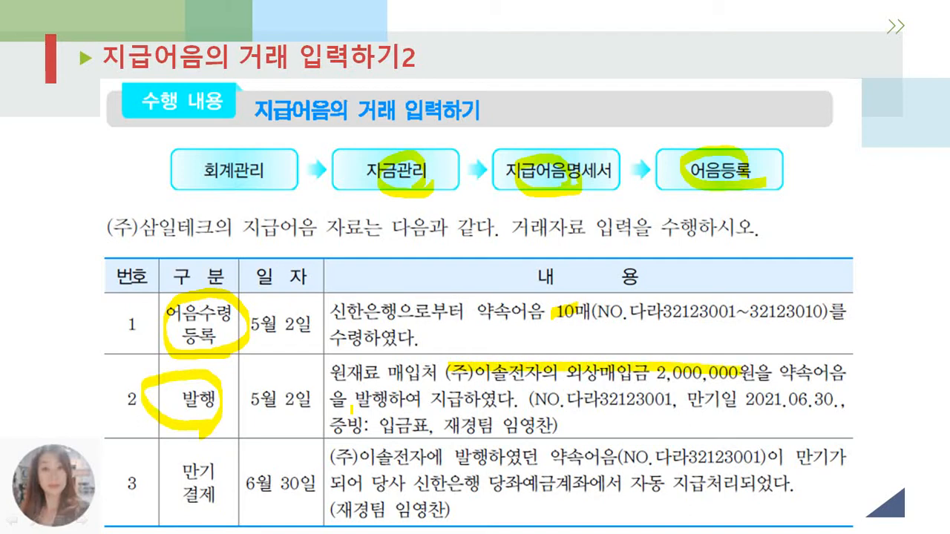
pyautogui.moveTo(352, 405); pyautogui.dragTo(460, 397)
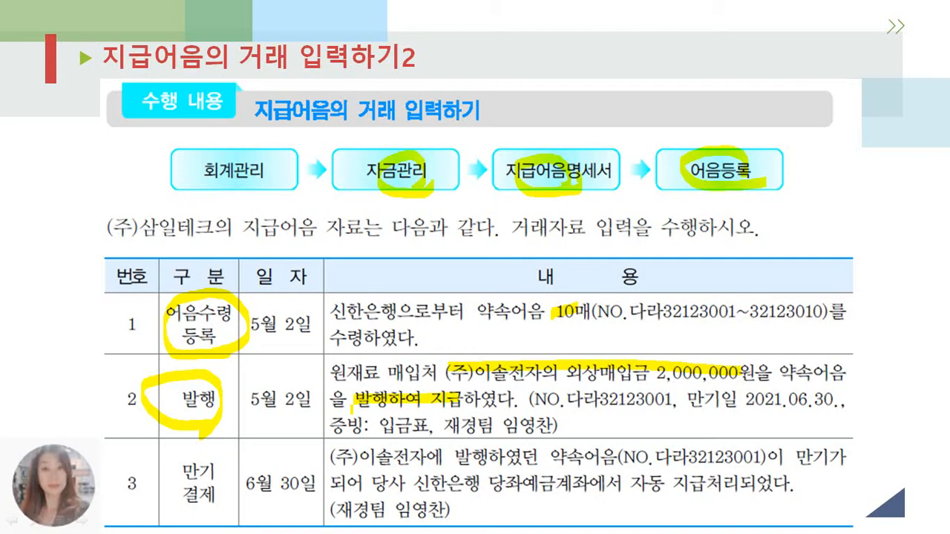
pyautogui.moveTo(569, 395); pyautogui.dragTo(597, 393)
pyautogui.moveTo(670, 393); pyautogui.dragTo(673, 404)
pyautogui.moveTo(798, 401); pyautogui.dragTo(824, 399)
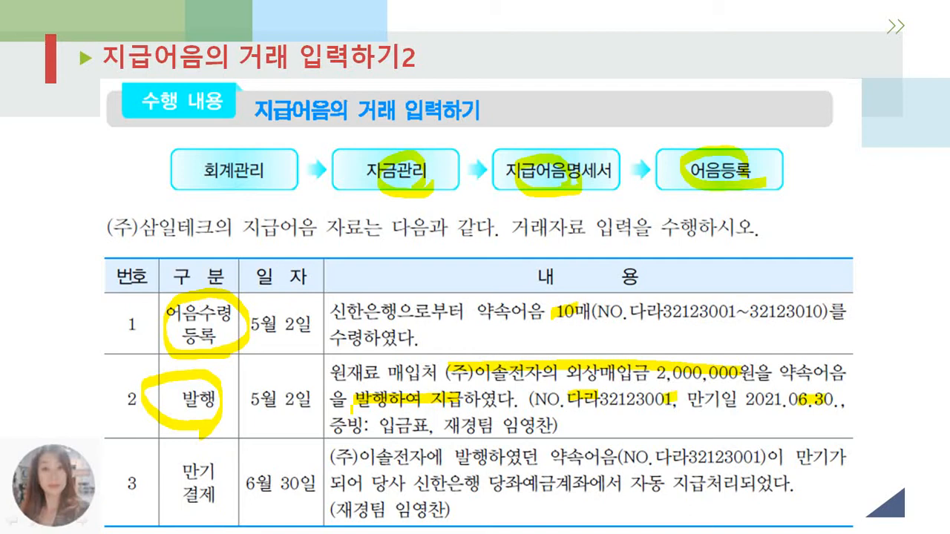
pyautogui.moveTo(207, 491)
pyautogui.mouseDown()
pyautogui.moveTo(197, 501)
pyautogui.moveTo(220, 468)
pyautogui.moveTo(205, 506)
pyautogui.mouseUp()
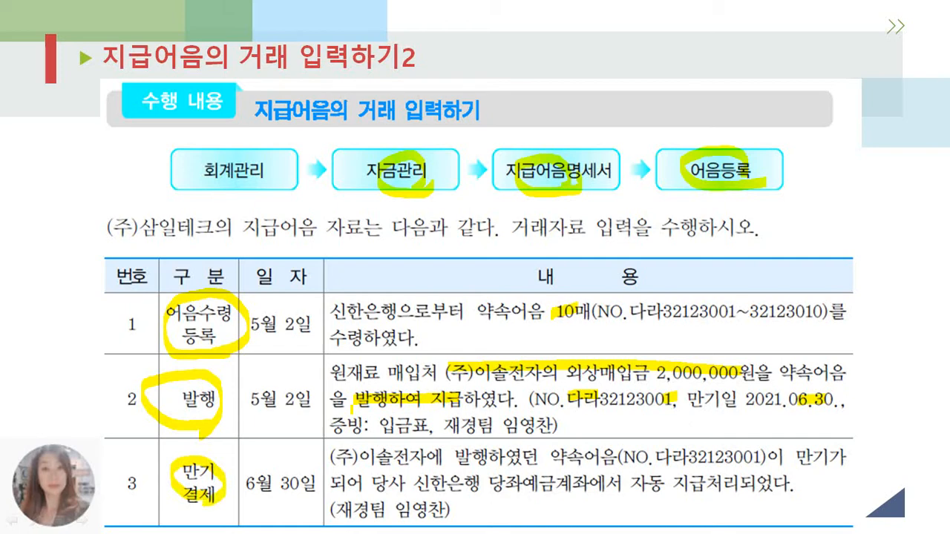
pyautogui.moveTo(420, 482); pyautogui.dragTo(558, 481)
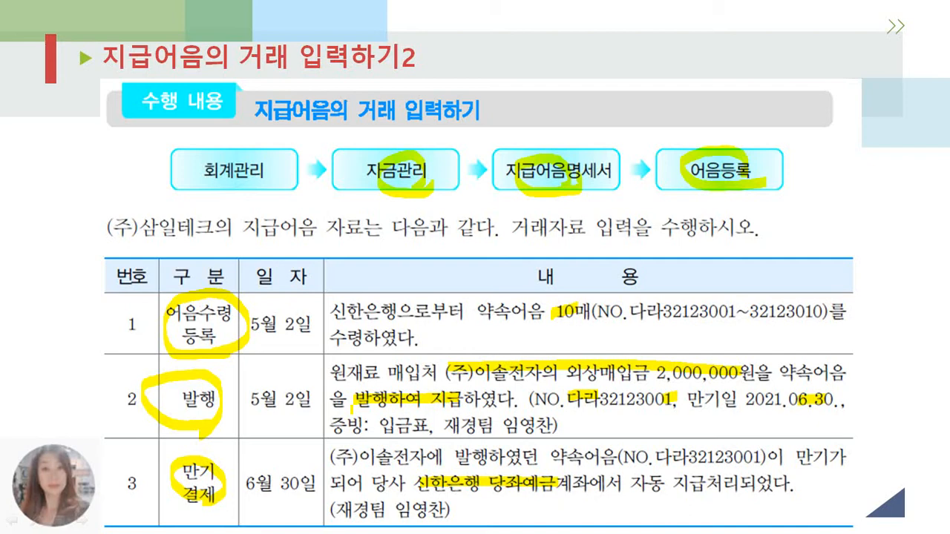
# Step: Switch to iCUBE 핵심ERP and log in to company 5000 (주)삼일테크 with the prefilled employee account
pyautogui.hotkey('alt', 'Tab')
pyautogui.hotkey('alt', 'Tab')
pyautogui.hotkey('alt', 'Tab')
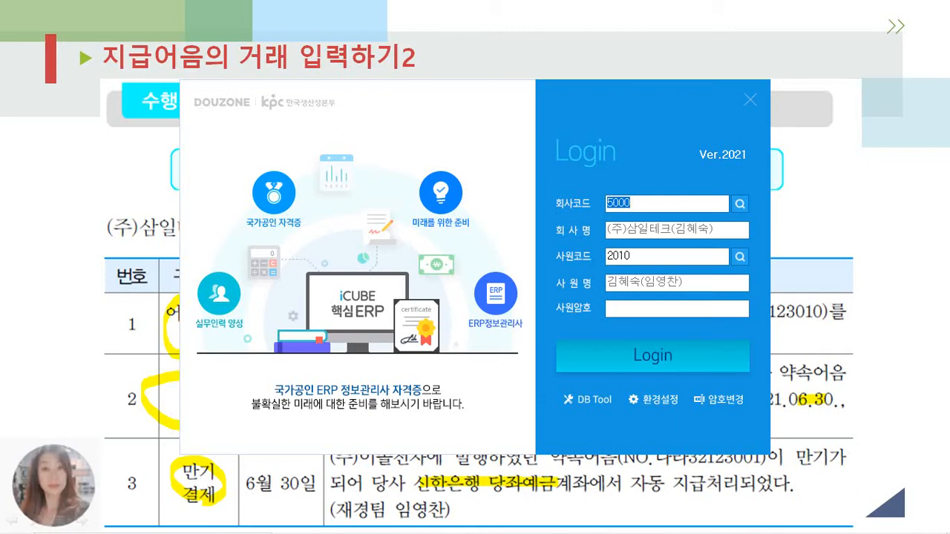
pyautogui.press('Return')
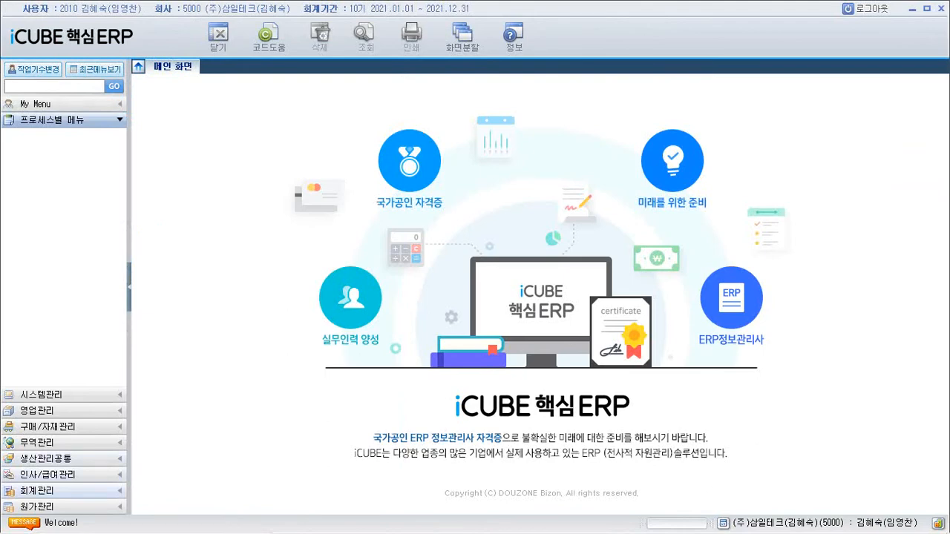
# Step: Open the payable notes statement (지급어음명세서) in 자금관리 of the 회계관리 module
pyautogui.click(29, 490)
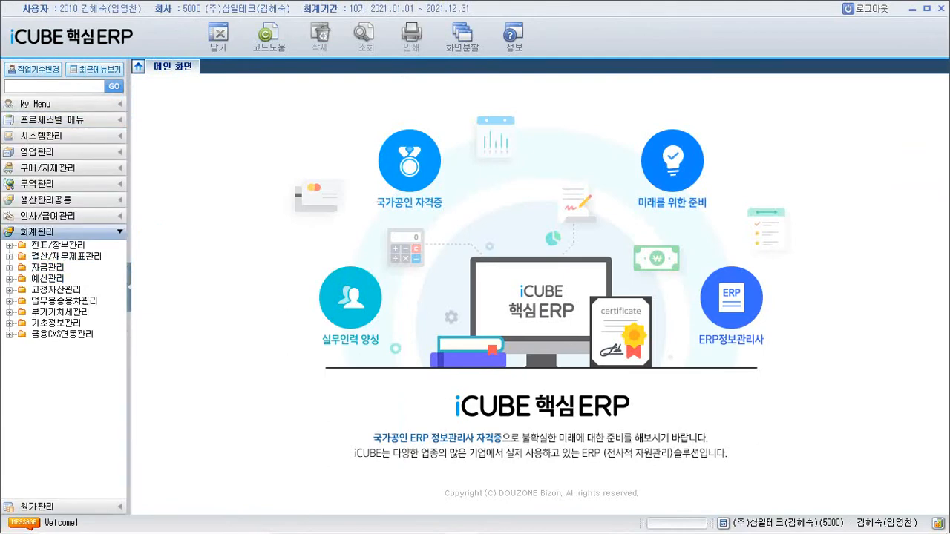
pyautogui.click(47, 267)
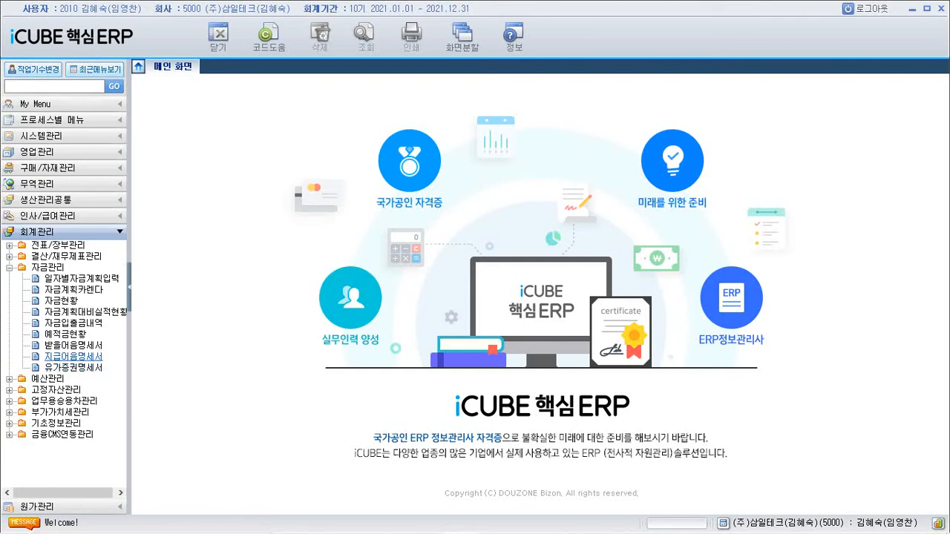
pyautogui.click(72, 356)
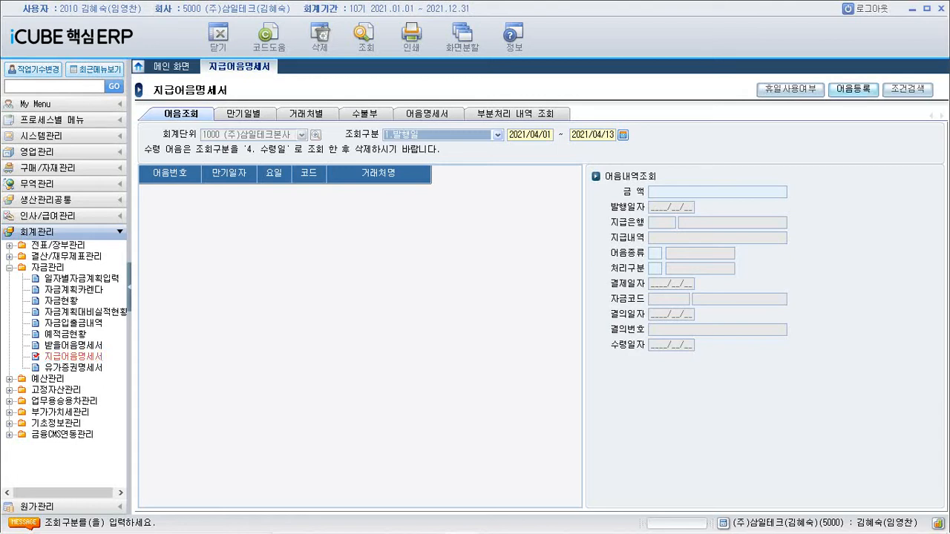
# Step: Start a note registration (어음등록) with receipt date 2021/05/02 and note type 3. 어음
pyautogui.click(852, 88)
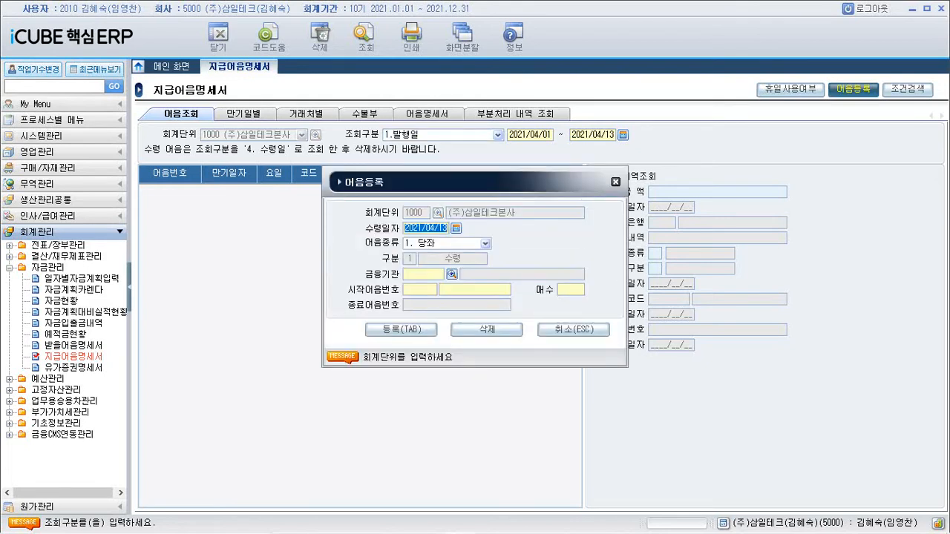
pyautogui.write('20210502')
pyautogui.press('Return')
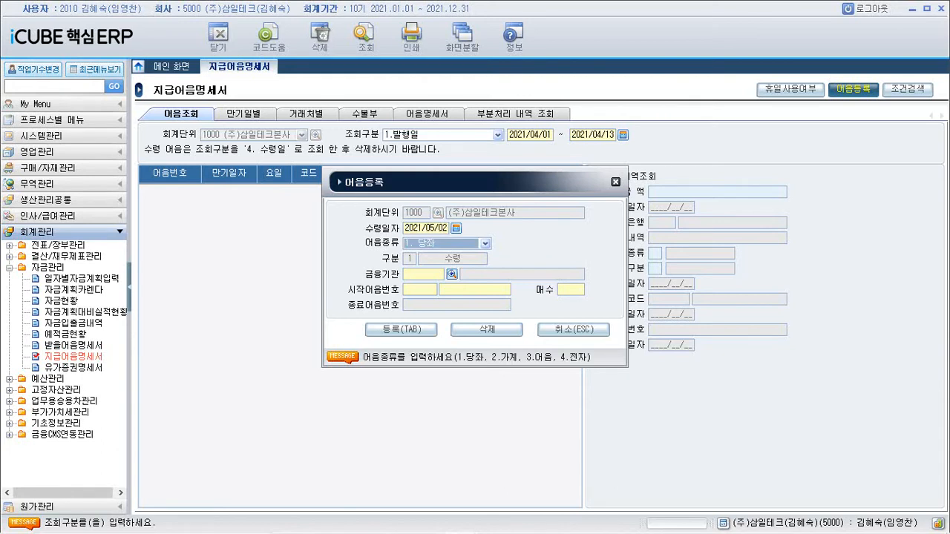
pyautogui.press('Down')
pyautogui.press('Down')
pyautogui.press('Down')
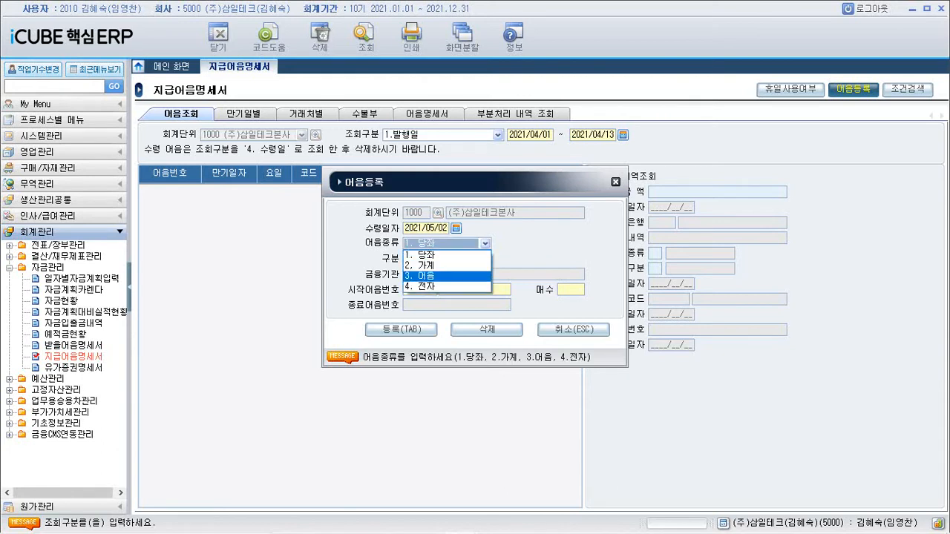
pyautogui.press('Return')
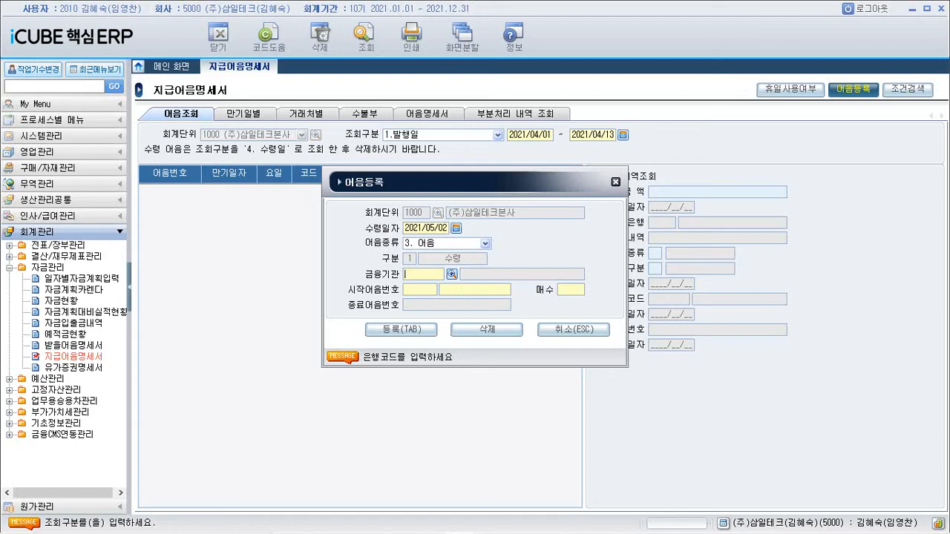
# Step: Set the registration's financial institution (금융기관) to 10002 신한은행(당좌) using the code lookup
pyautogui.press('F2')
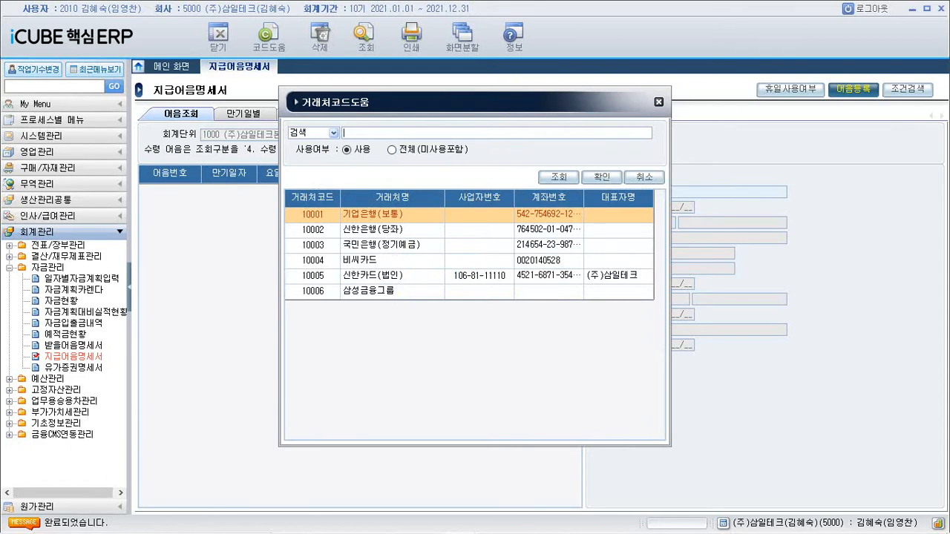
pyautogui.press('Down')
pyautogui.press('Return')
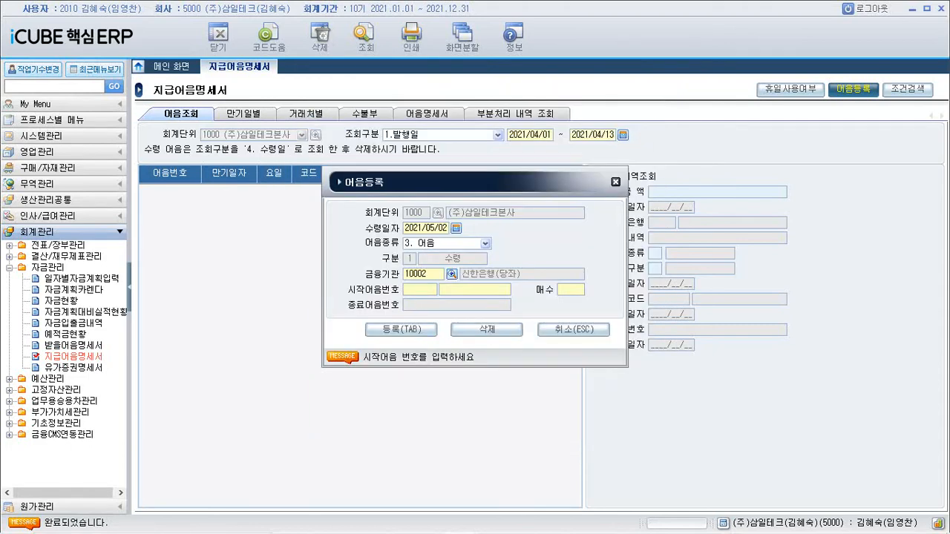
# Step: Set the starting note number to 다라 32123001 and the number of notes (매수) to 10
pyautogui.write('다라')
pyautogui.write('32')
pyautogui.write('1')
pyautogui.write('23001')
pyautogui.press('Return')
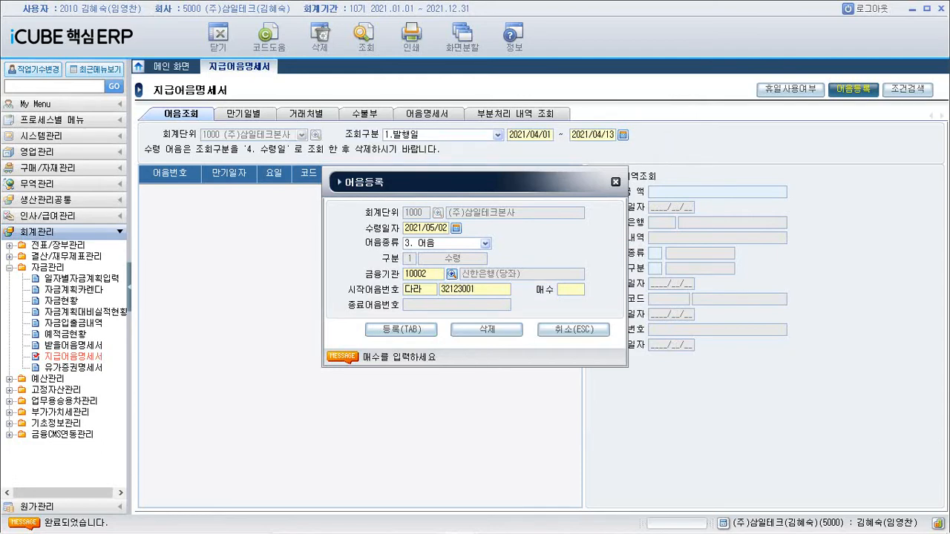
pyautogui.write('10')
pyautogui.press('Return')
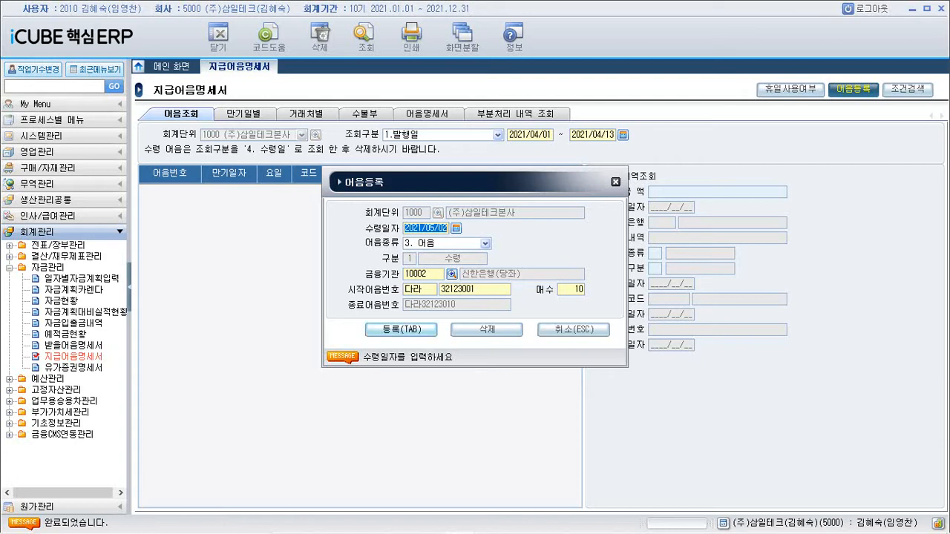
# Step: Register the specified range of notes, confirm the registration and leave the 어음등록 dialog
pyautogui.press('Tab')
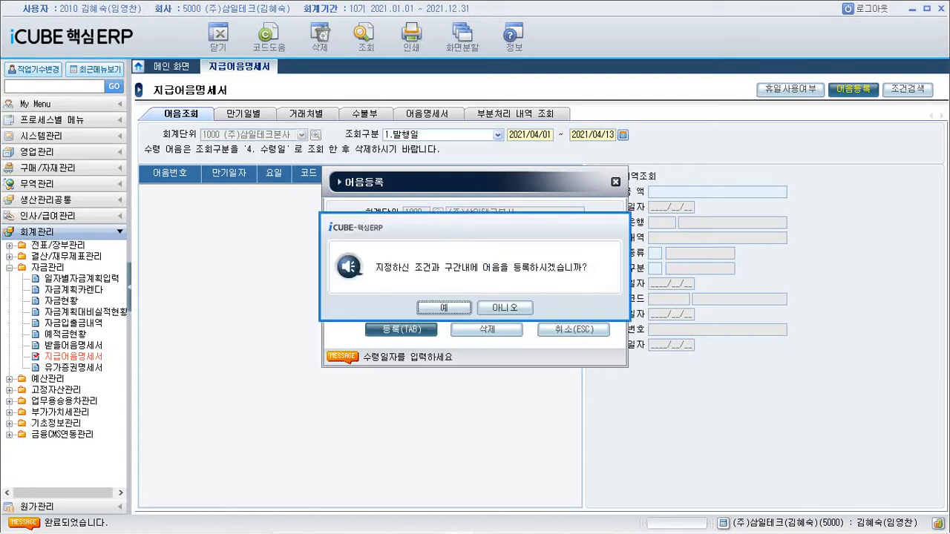
pyautogui.moveTo(475, 227); pyautogui.dragTo(489, 362)
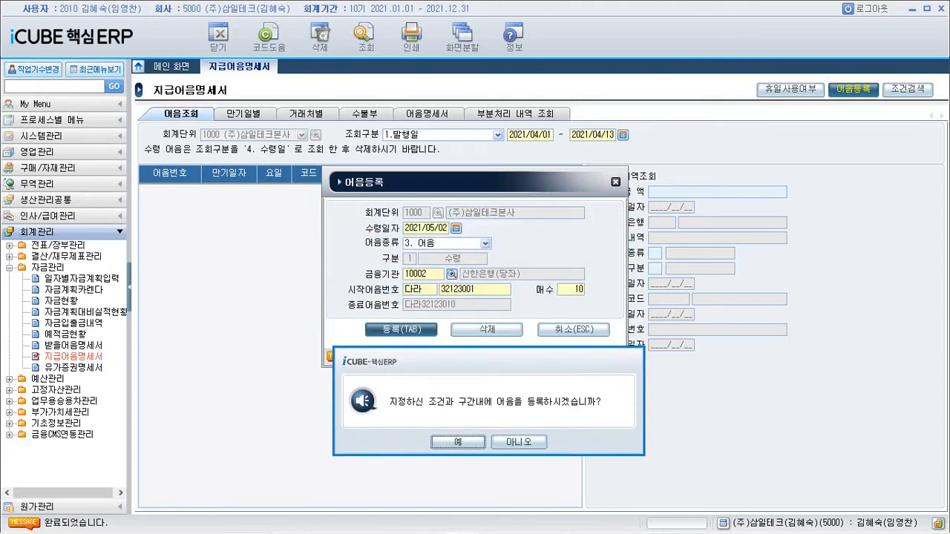
pyautogui.press('Return')
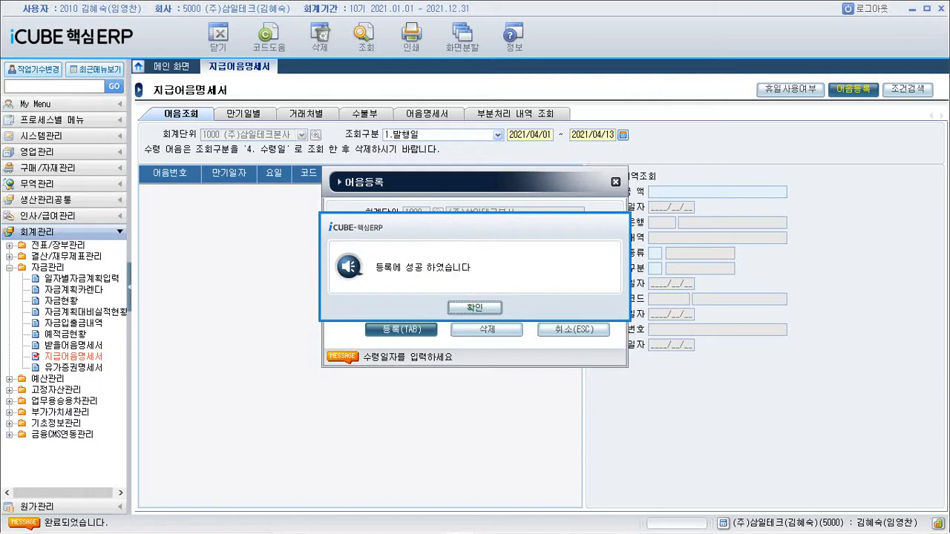
pyautogui.press('Return')
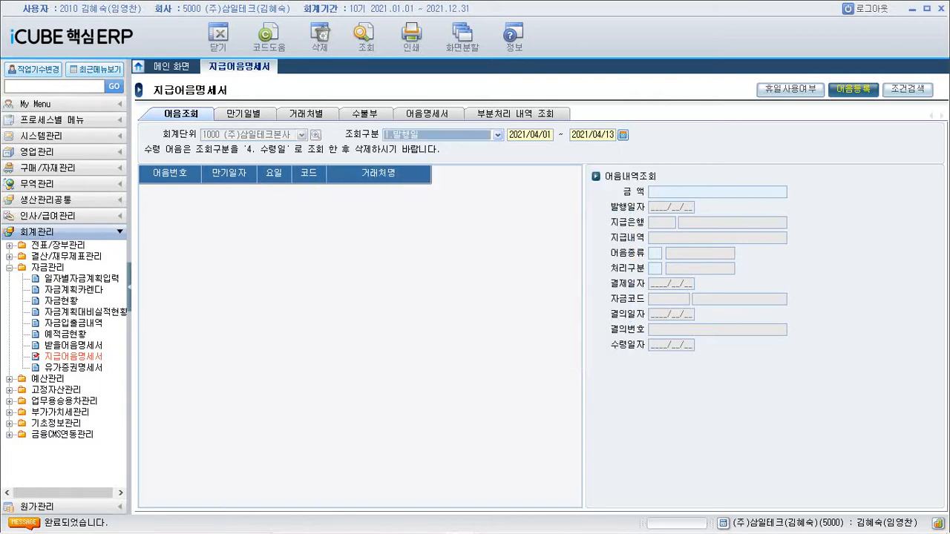
pyautogui.press('Escape')
# Step: Query the 수불부 ledger for receipt dates 2021/05/01 to 2021/05/31 and check the registered notes through 다라32123010
pyautogui.click(365, 114)
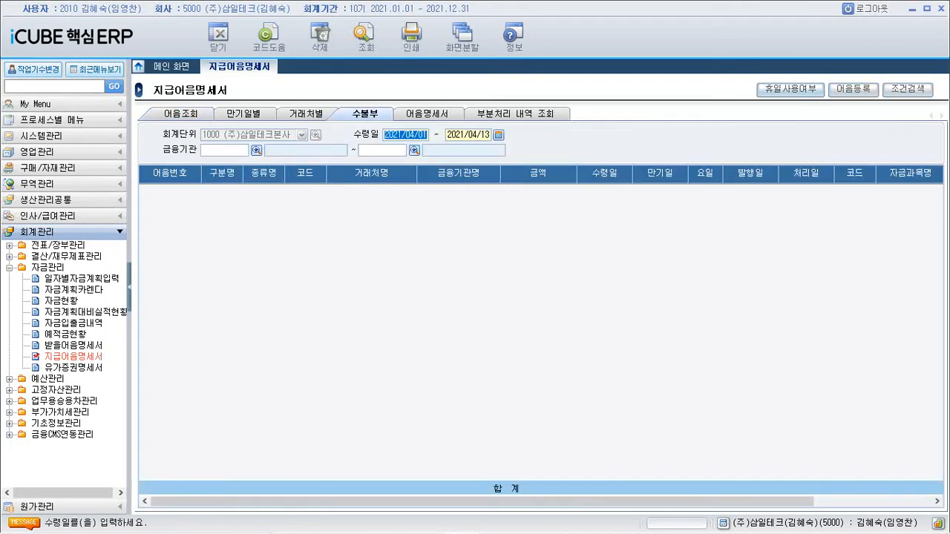
pyautogui.write('202105')
pyautogui.write('0120')
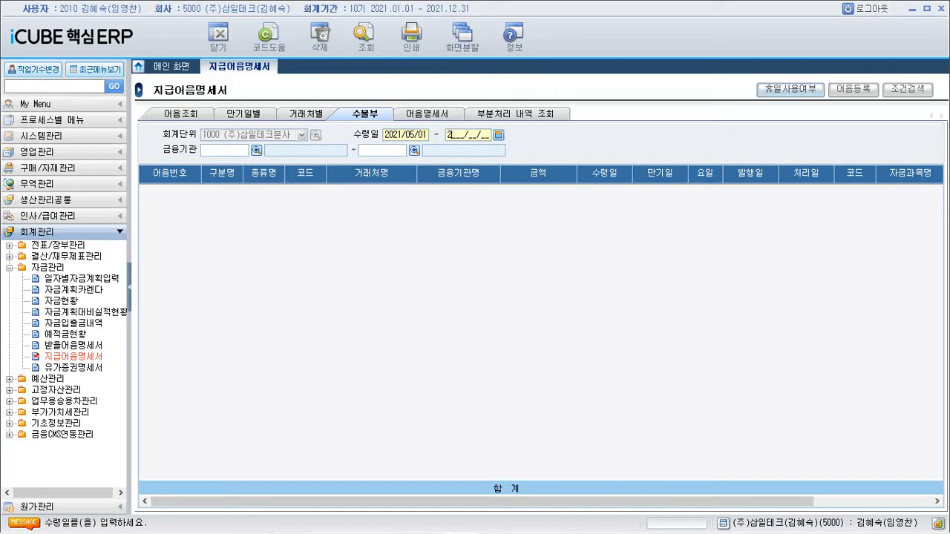
pyautogui.write('210531')
pyautogui.press('F12')
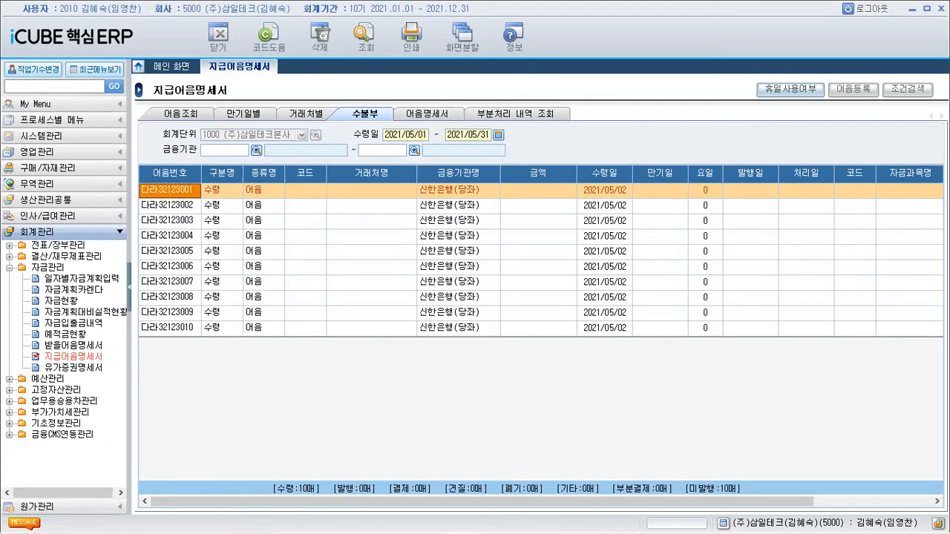
pyautogui.click(170, 327)
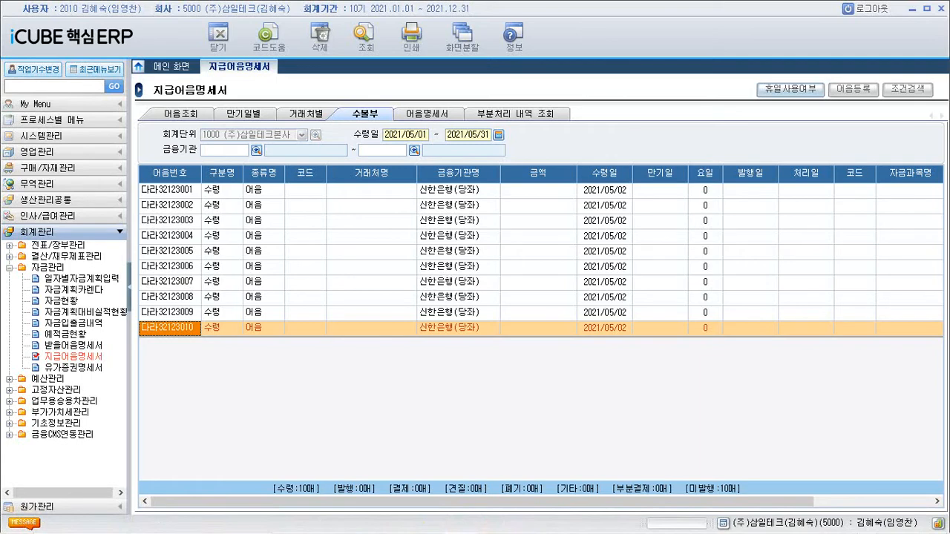
# Step: Open voucher entry (전표입력) in 전표/장부관리 and accept the default department 1200 재경팀 and preparer
pyautogui.click(57, 246)
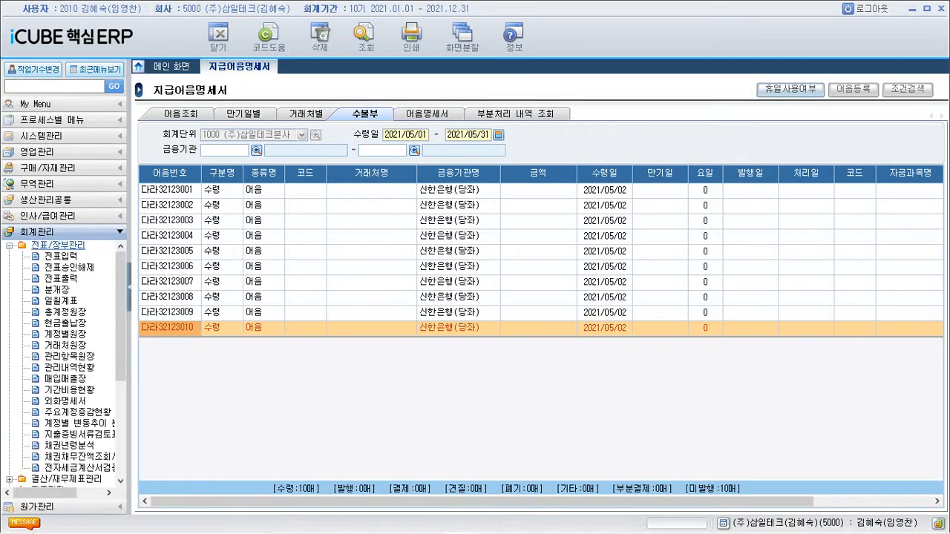
pyautogui.click(59, 256)
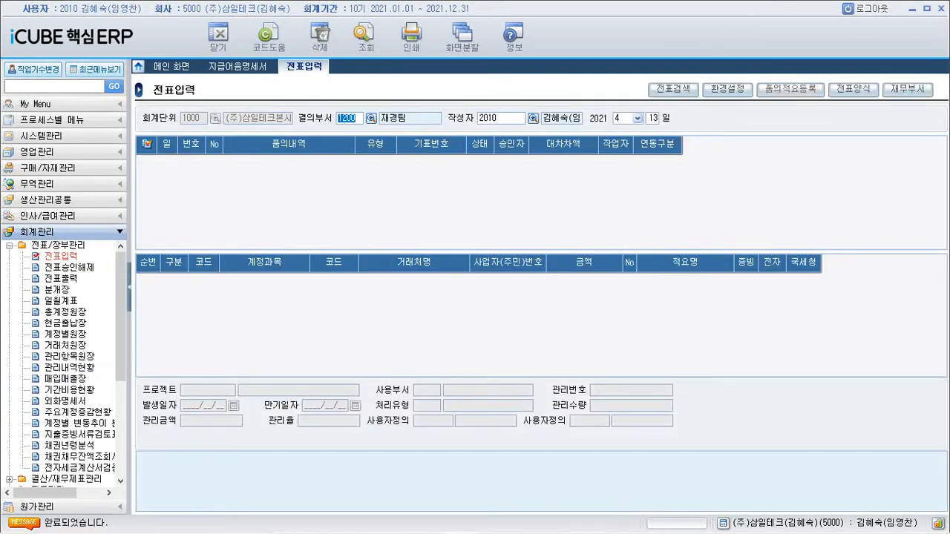
pyautogui.press('Return')
pyautogui.press('Return')
pyautogui.press('Return')
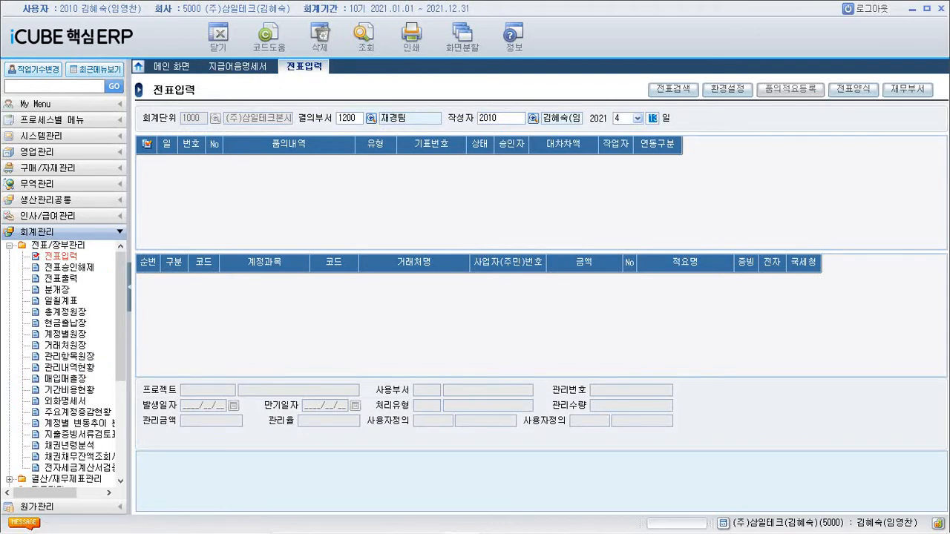
# Step: Set the voucher period to May 2021 with the day left blank and load the voucher list
pyautogui.click(623, 118)
pyautogui.press('Down')
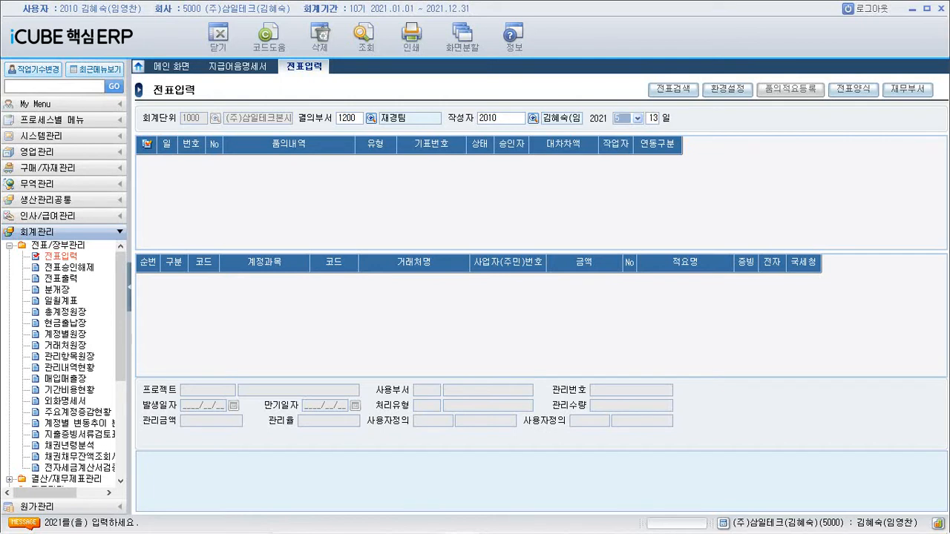
pyautogui.press('Return')
pyautogui.press('Delete')
pyautogui.press('Return')
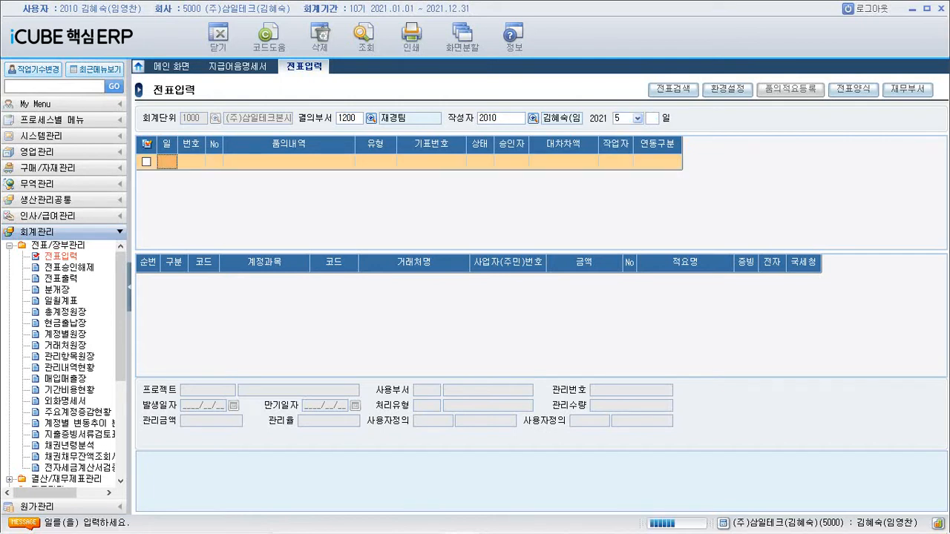
# Step: Start a new voucher for day 02 with the type 일반
pyautogui.write('02')
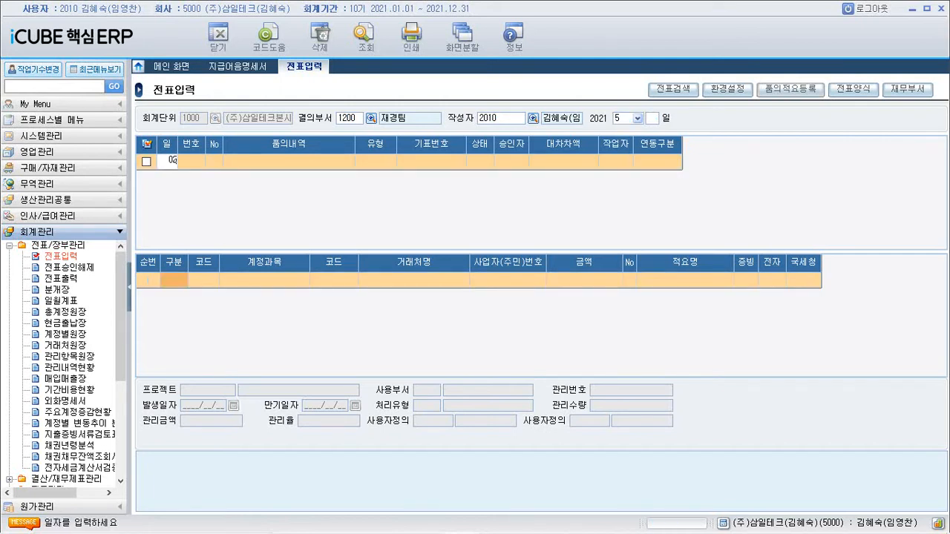
pyautogui.press('Return')
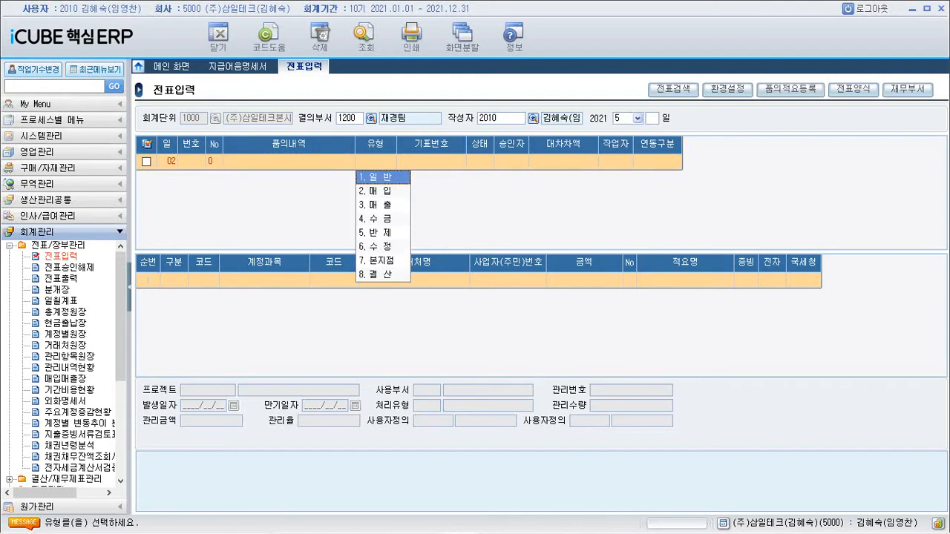
pyautogui.press('Return')
# Step: Enter a debit line for account 251 외상매입금 with trading partner (주)이솔전자 and an amount of 2,000,000
pyautogui.write('3')
pyautogui.press('Return')
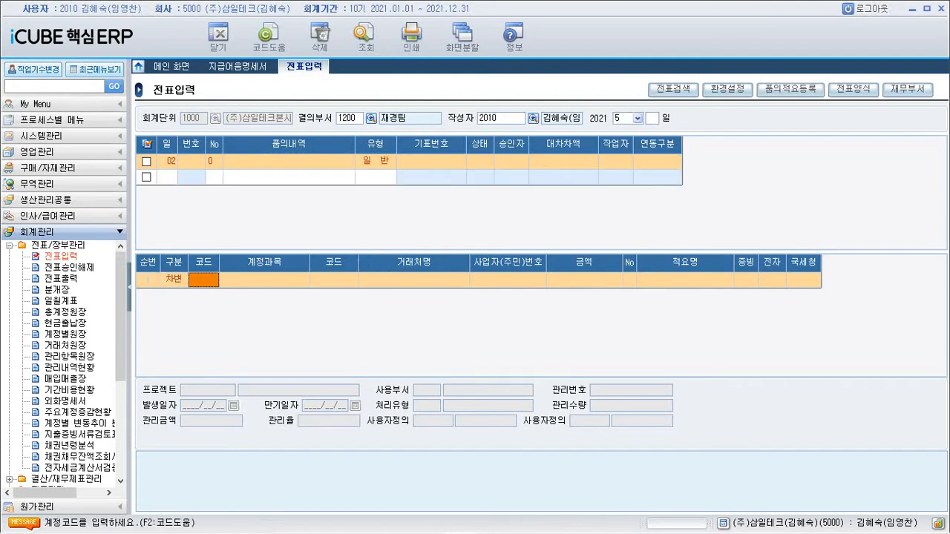
pyautogui.write('251')
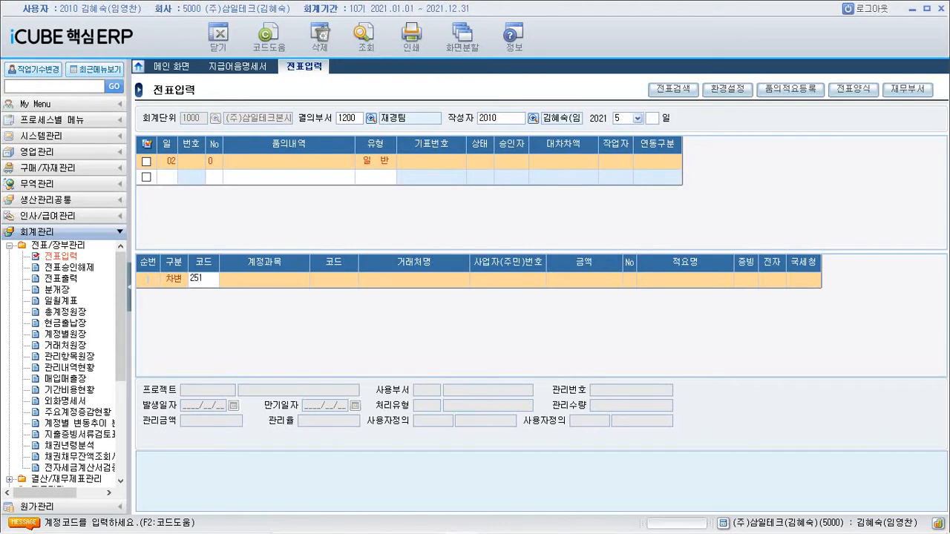
pyautogui.press('Return')
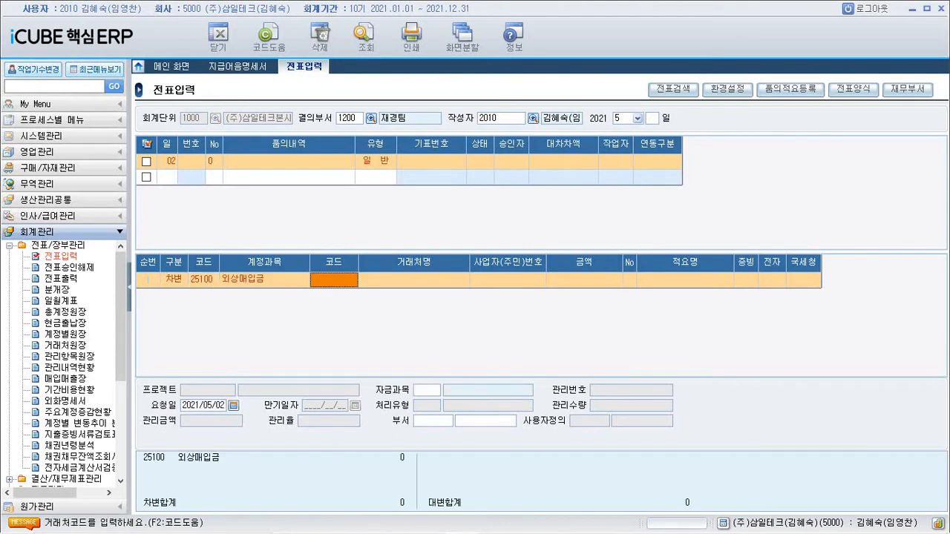
pyautogui.write('이솔')
pyautogui.press('Return')
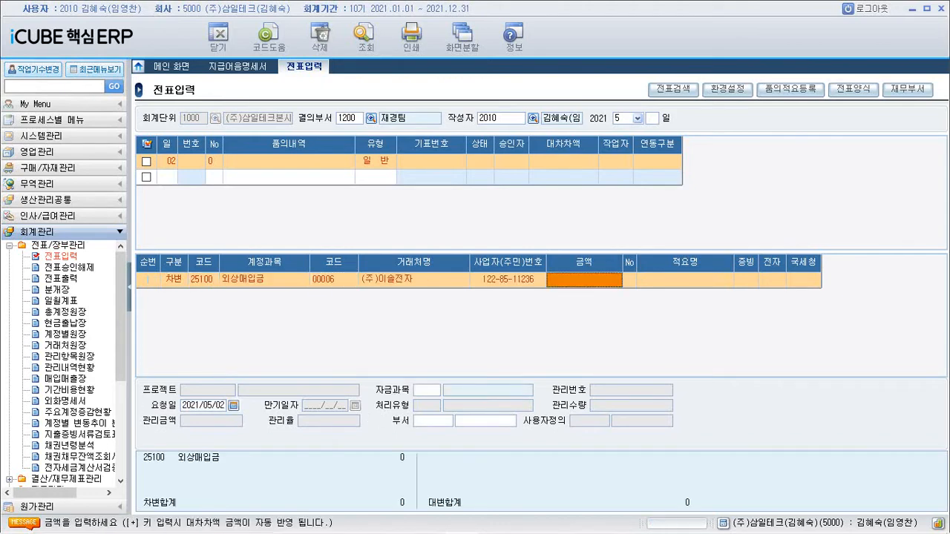
pyautogui.write('2000000')
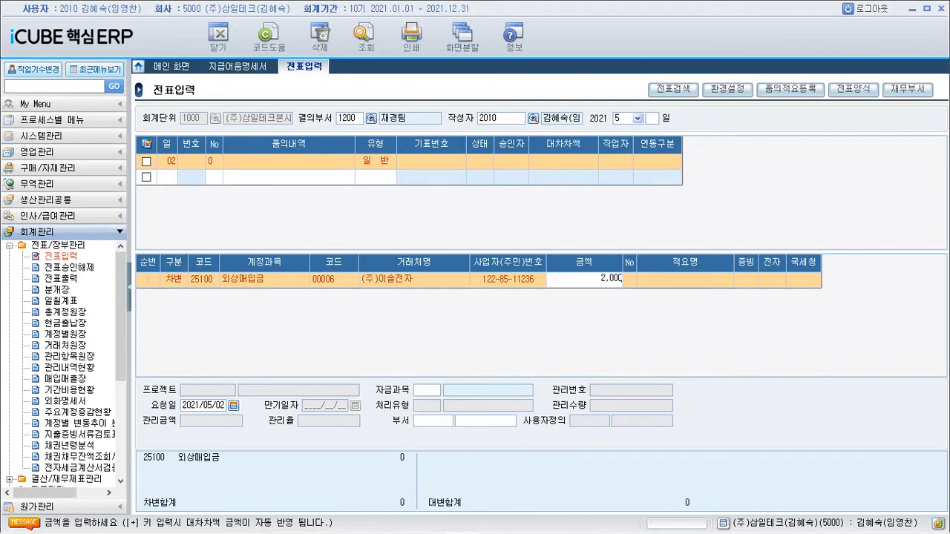
pyautogui.press('Return')
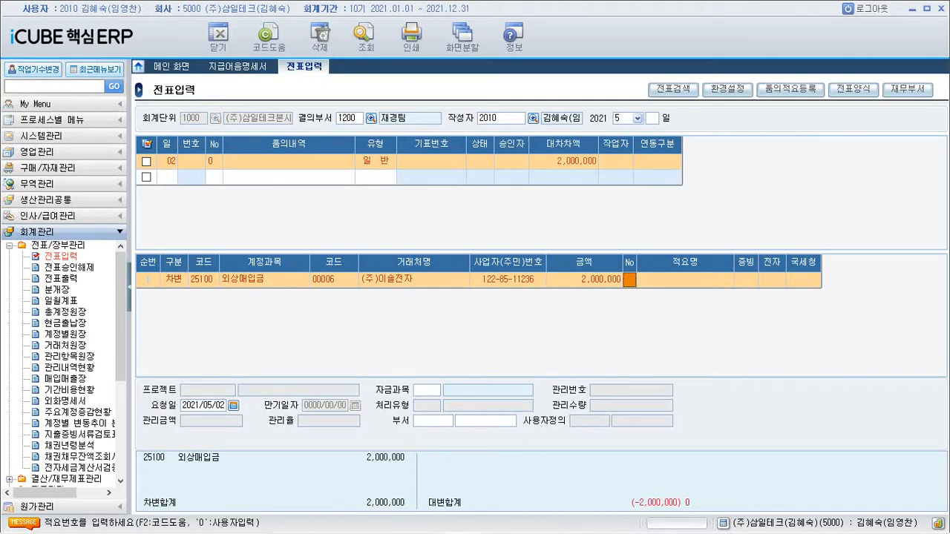
# Step: Give the debit line summary 2 외상매입금반제 어음발행 and evidence code 10, leaving its fund item and department blank
pyautogui.press('F2')
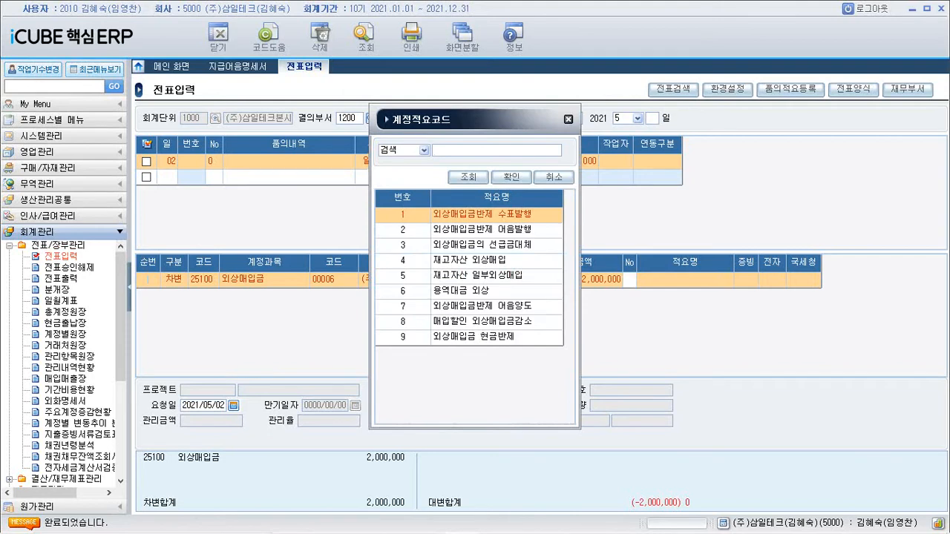
pyautogui.click(482, 230)
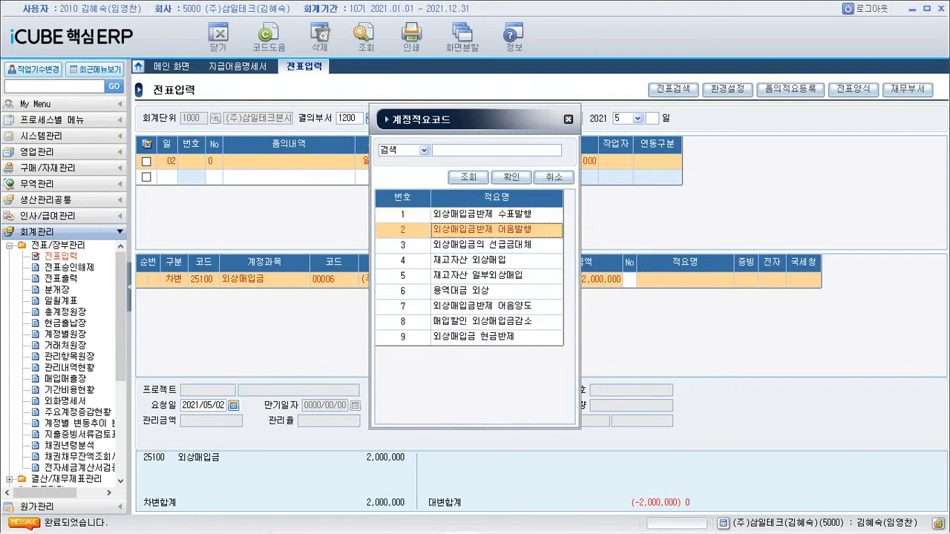
pyautogui.press('Return')
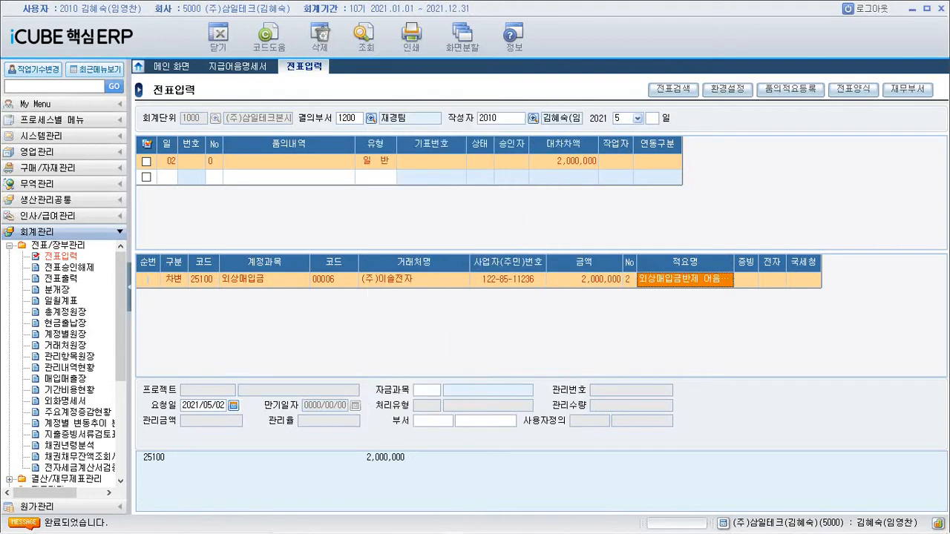
pyautogui.press('F2')
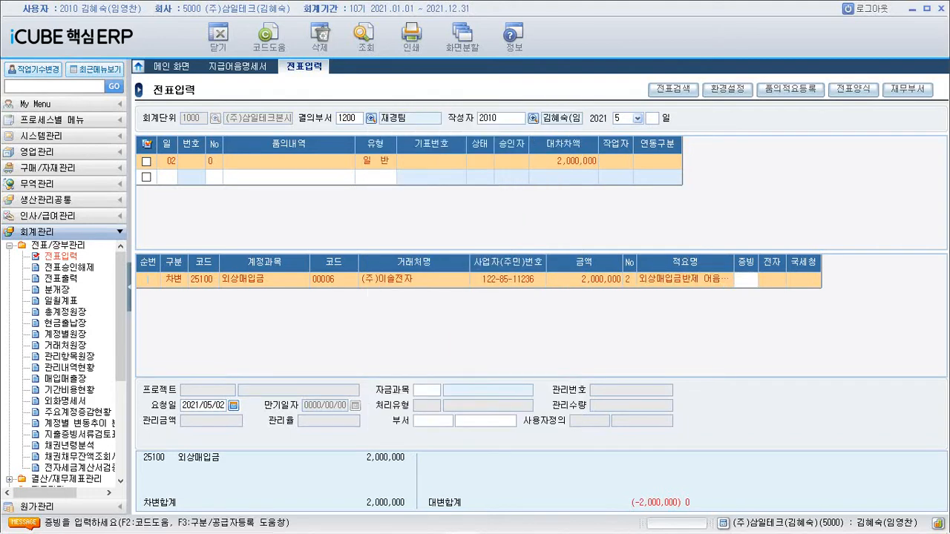
pyautogui.click(495, 247)
pyautogui.click(511, 194)
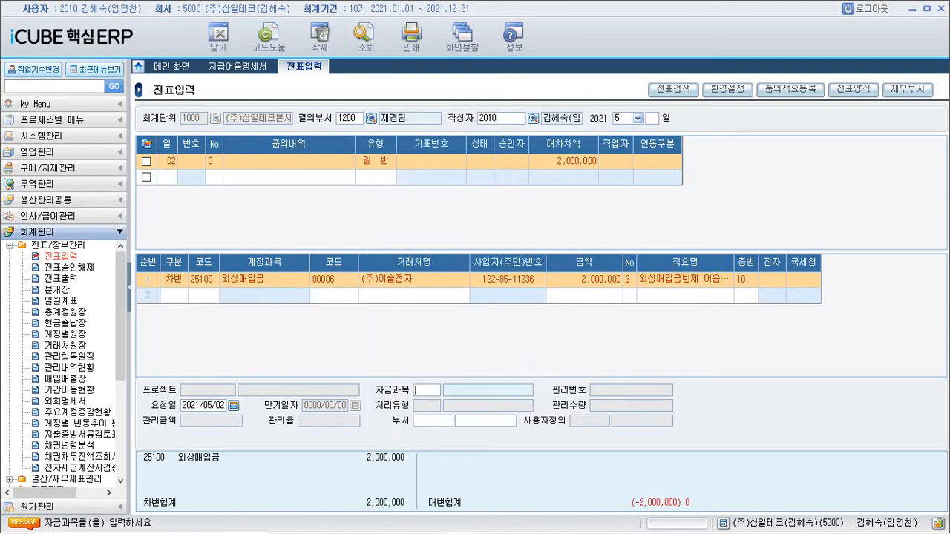
pyautogui.press('Return')
pyautogui.press('Return')
pyautogui.press('Return')
pyautogui.press('Return')
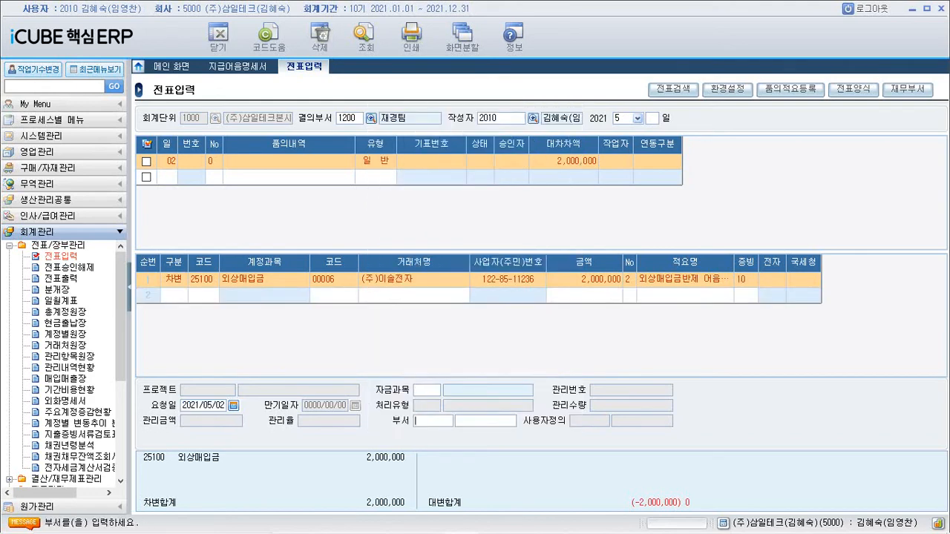
# Step: Enter a credit line for account 252 지급어음 with the same trading partner and an amount of 2,000,000
pyautogui.write('4')
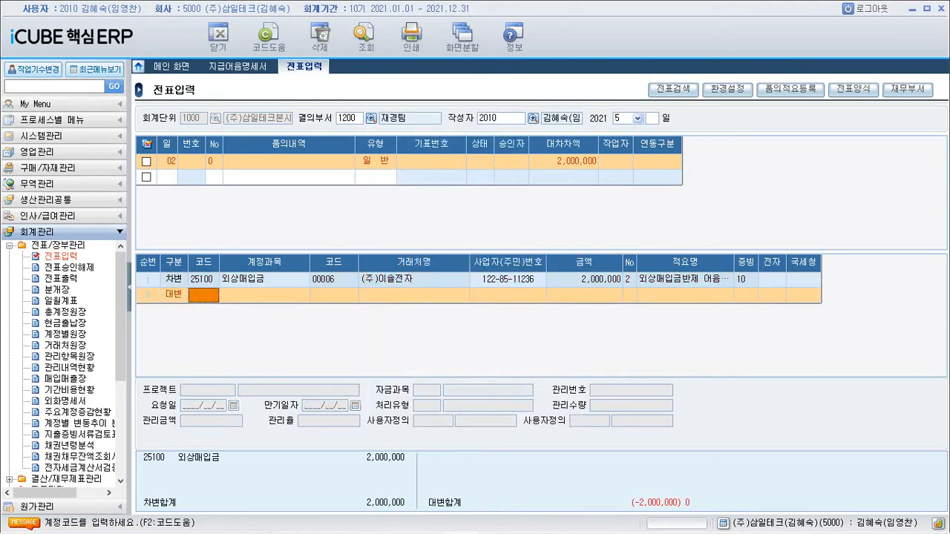
pyautogui.write('252')
pyautogui.press('Return')
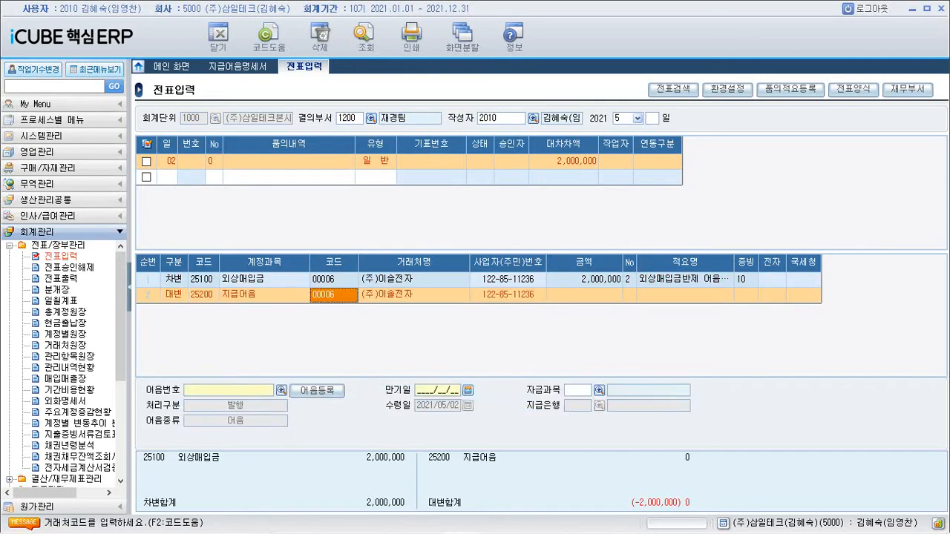
pyautogui.press('Return')
pyautogui.press('Return')
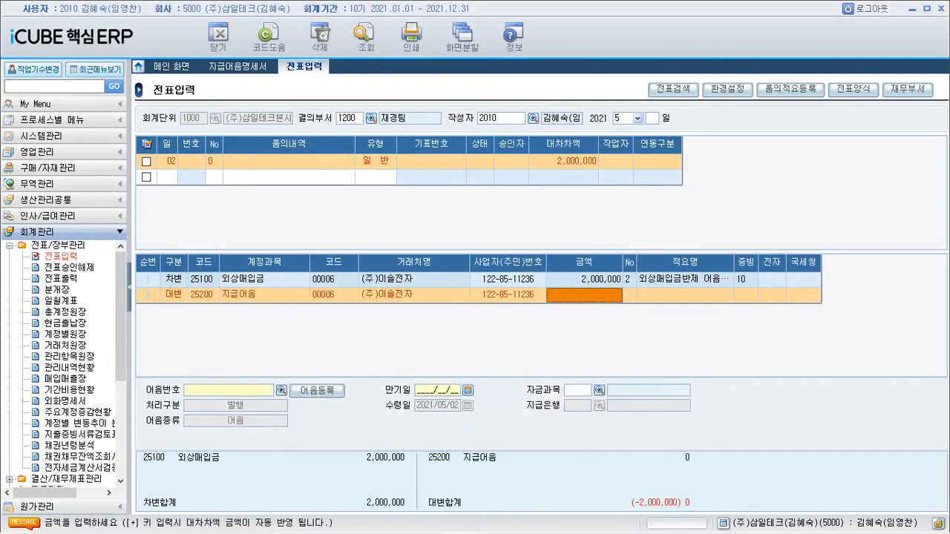
pyautogui.write('2000000')
pyautogui.press('Return')
# Step: Give the credit line summary 4 외상매입금반제 어음발행 and evidence code 10
pyautogui.press('F2')
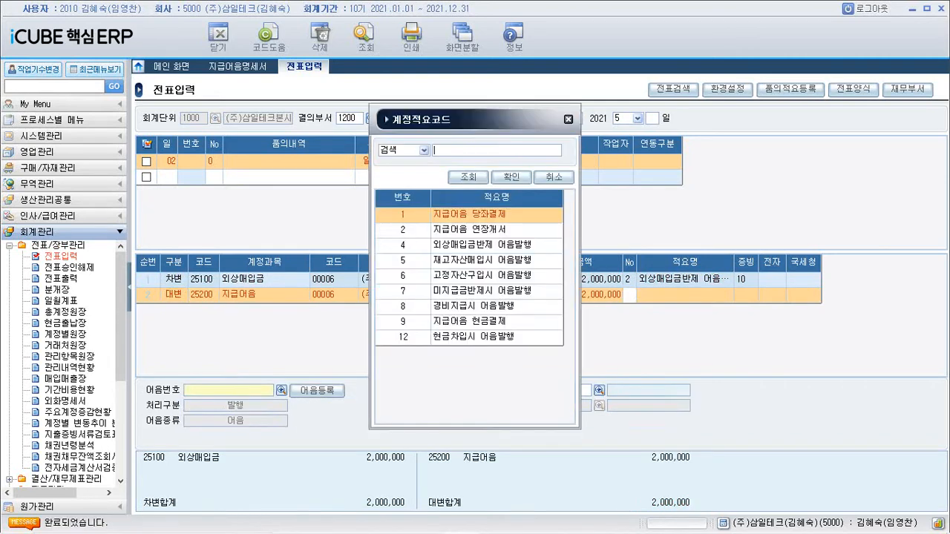
pyautogui.press('Down')
pyautogui.press('Down')
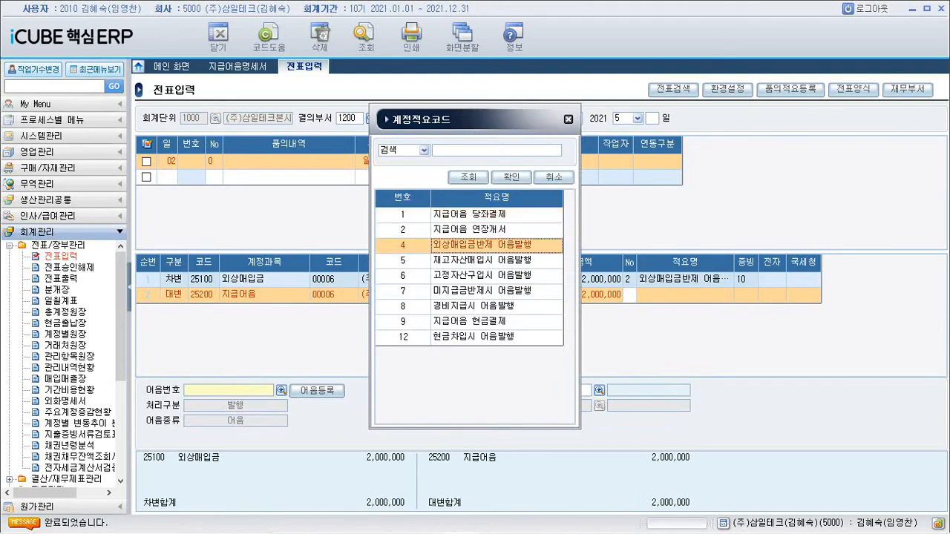
pyautogui.press('Return')
pyautogui.press('Return')
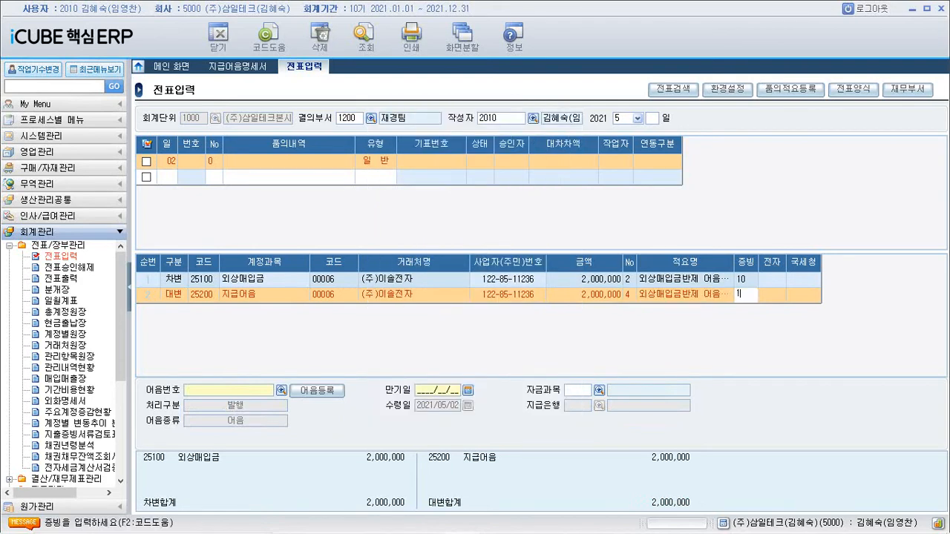
pyautogui.press('Return')
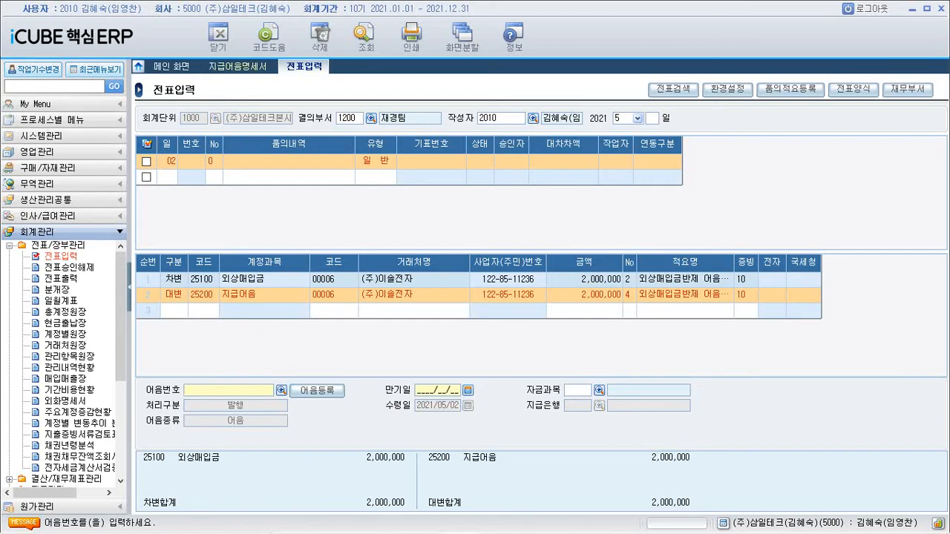
# Step: Review the 어음조회 and 수불부 views of 지급어음명세서 and the voucher's own 어음등록 dialog, without registering any notes
pyautogui.click(238, 67)
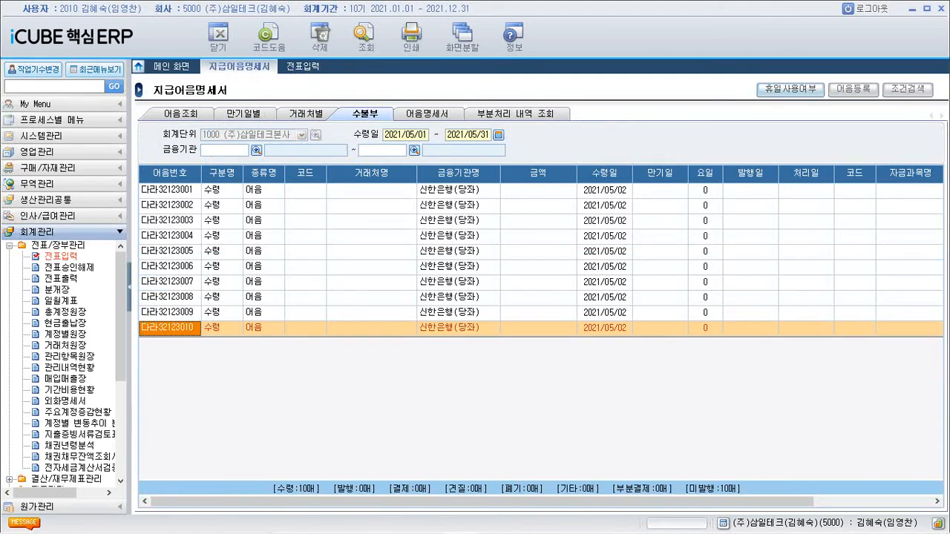
pyautogui.click(181, 114)
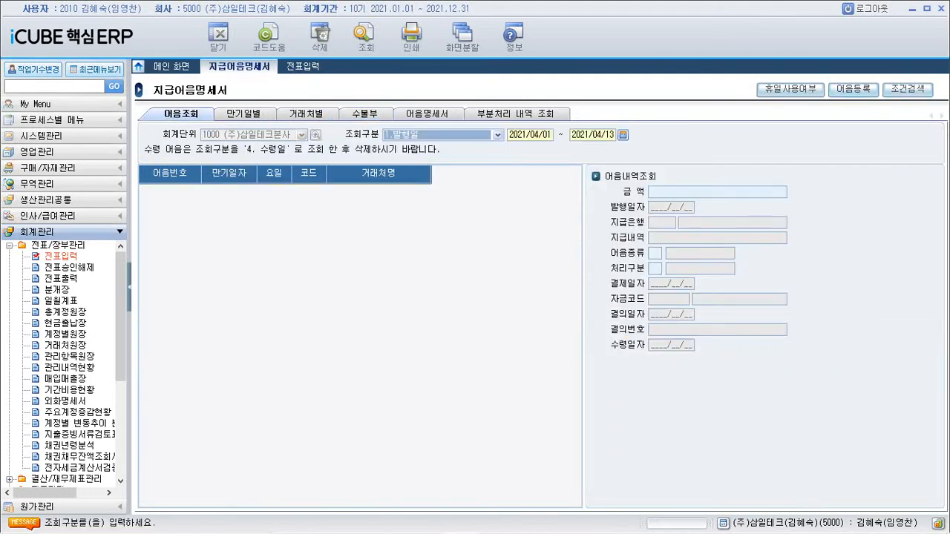
pyautogui.click(365, 114)
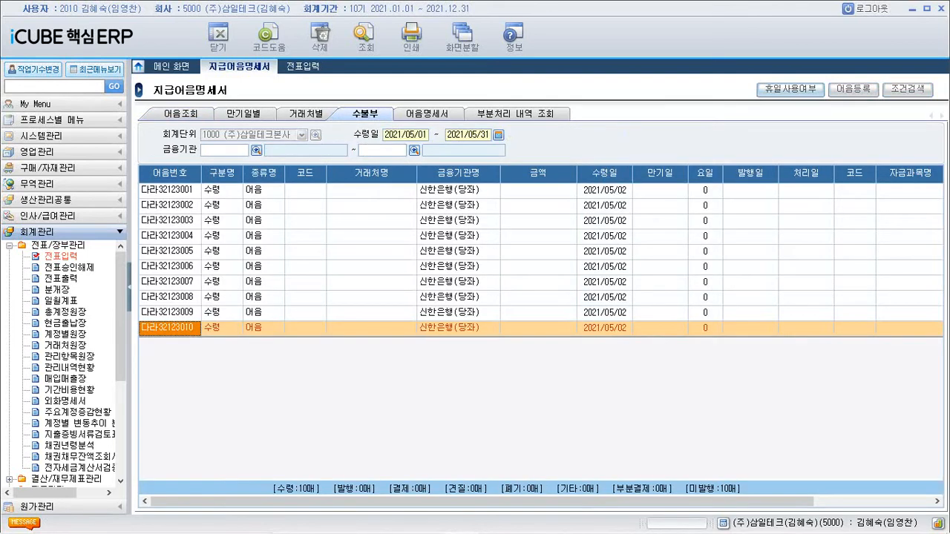
pyautogui.click(180, 114)
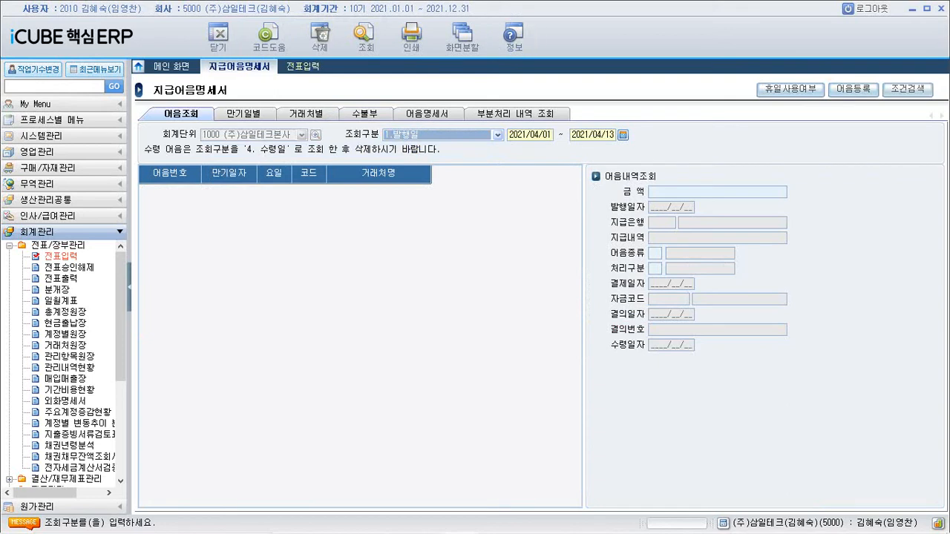
pyautogui.click(303, 66)
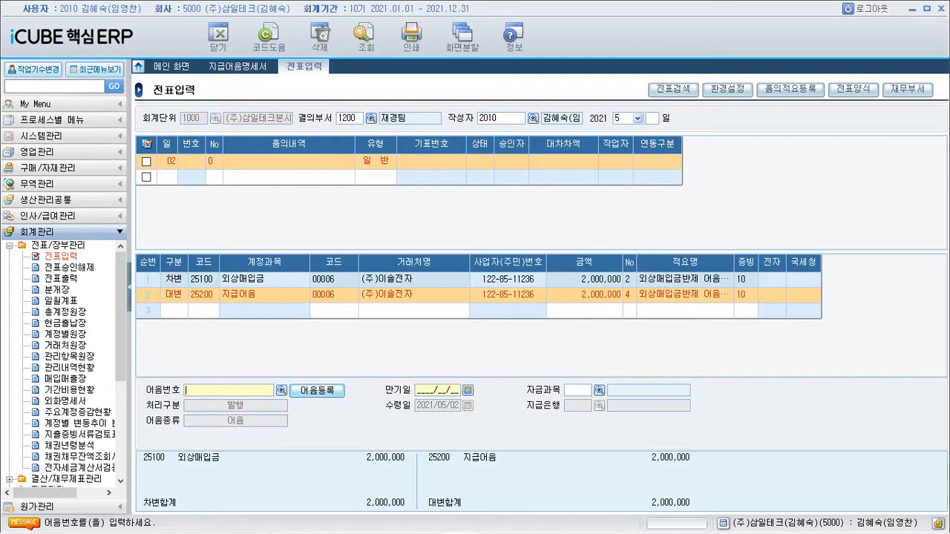
pyautogui.click(317, 390)
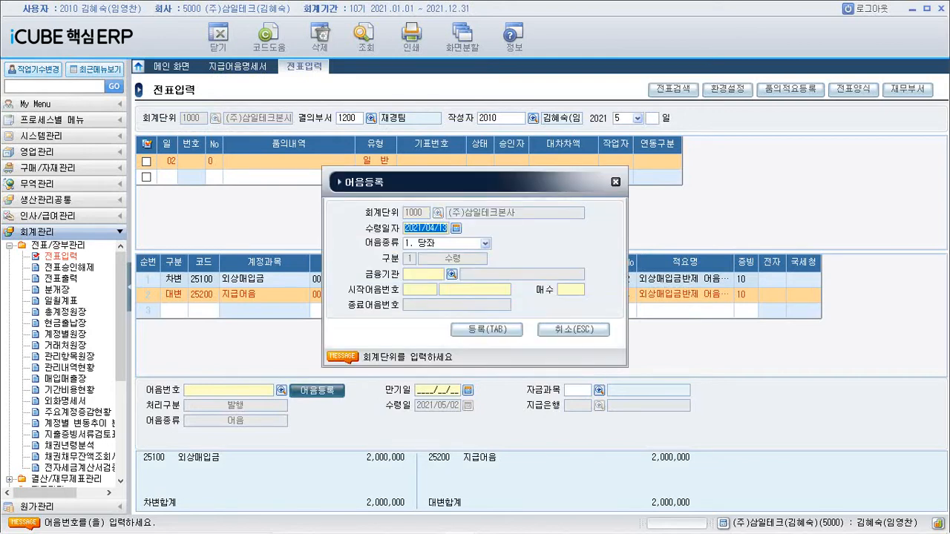
pyautogui.click(615, 182)
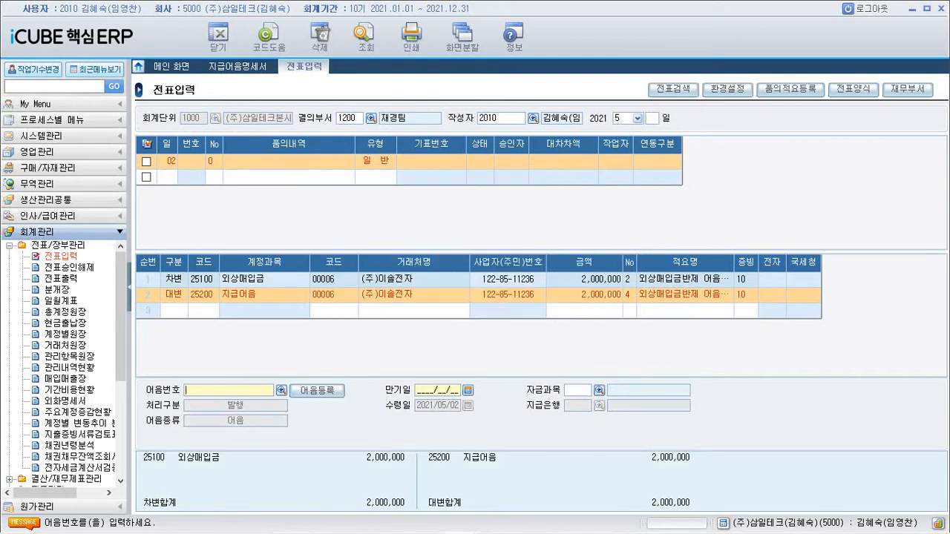
# Step: Assign note 다라32123001 with maturity date 2021/06/30 to the 지급어음 line, then complete the voucher and select it for review
pyautogui.click(281, 391)
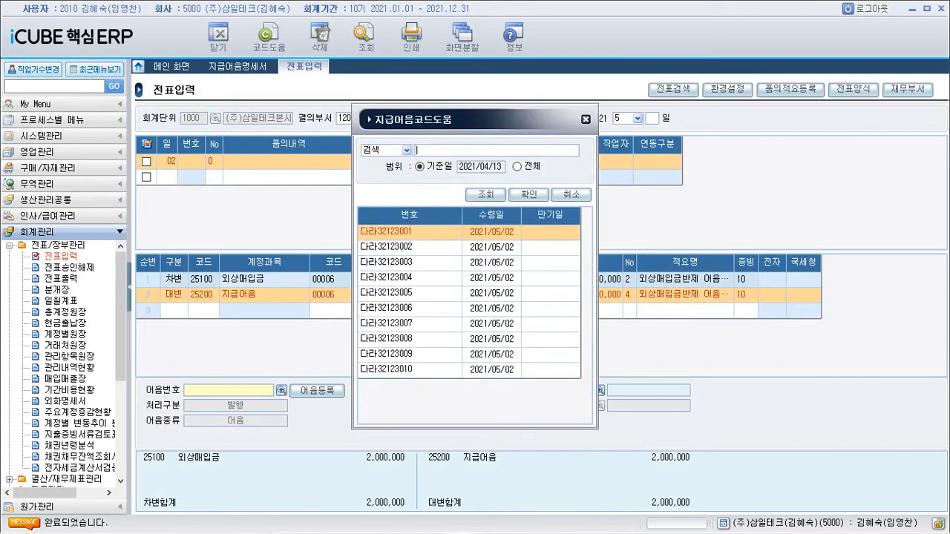
pyautogui.click(410, 233)
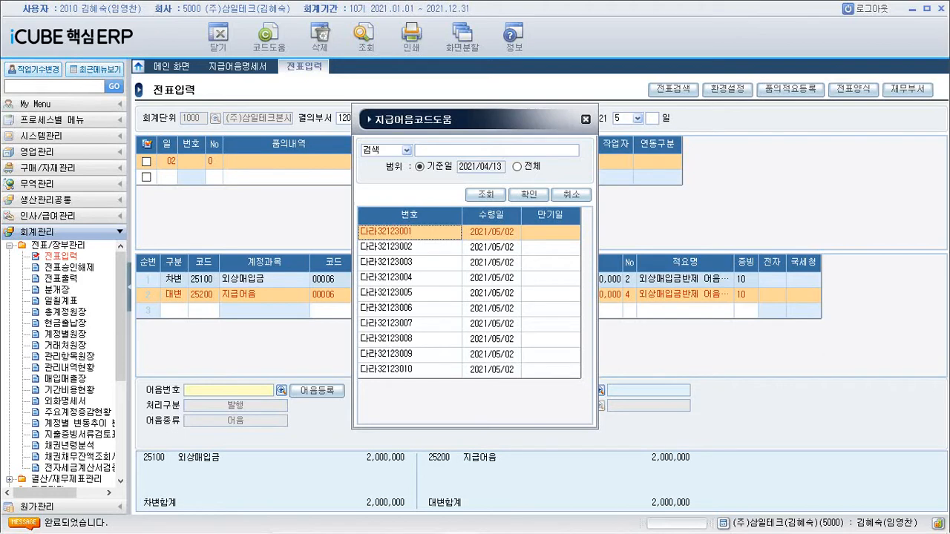
pyautogui.click(528, 194)
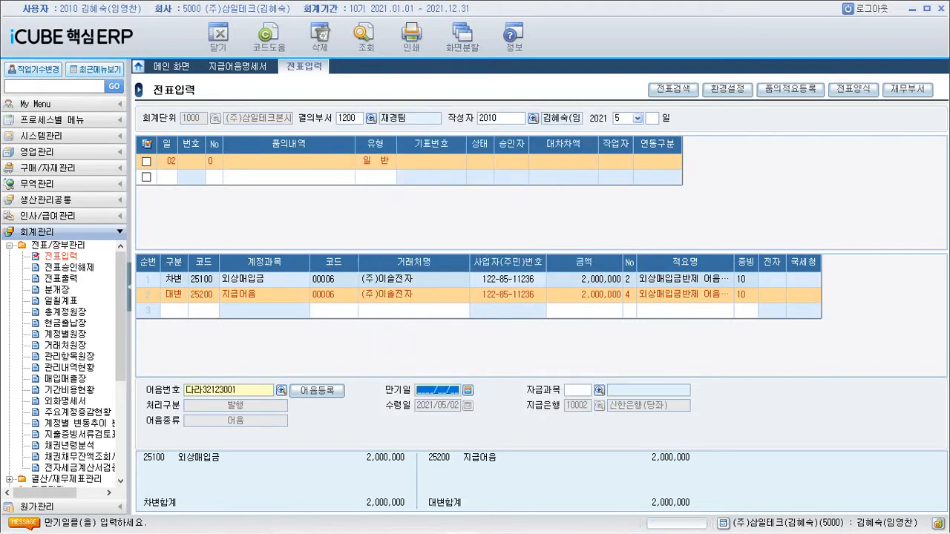
pyautogui.write('2021/06/30')
pyautogui.press('Return')
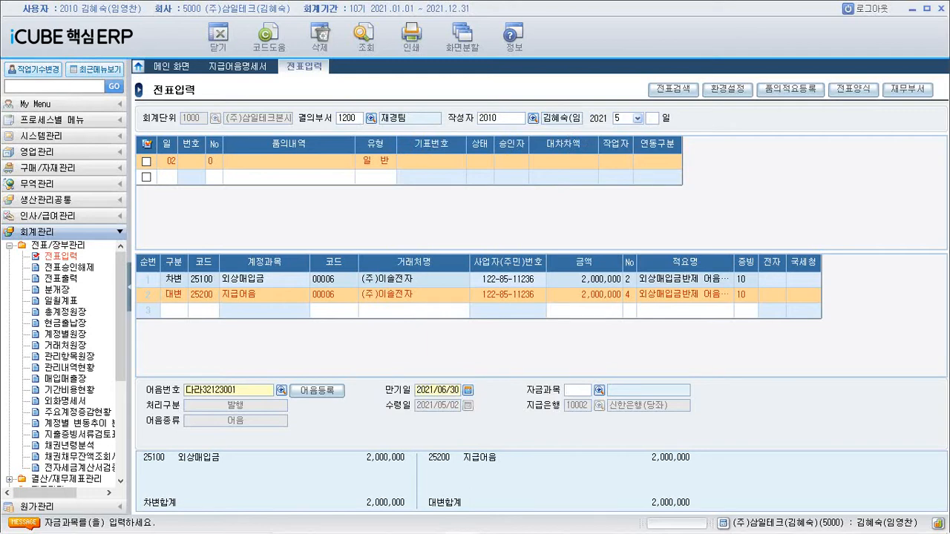
pyautogui.press('Return')
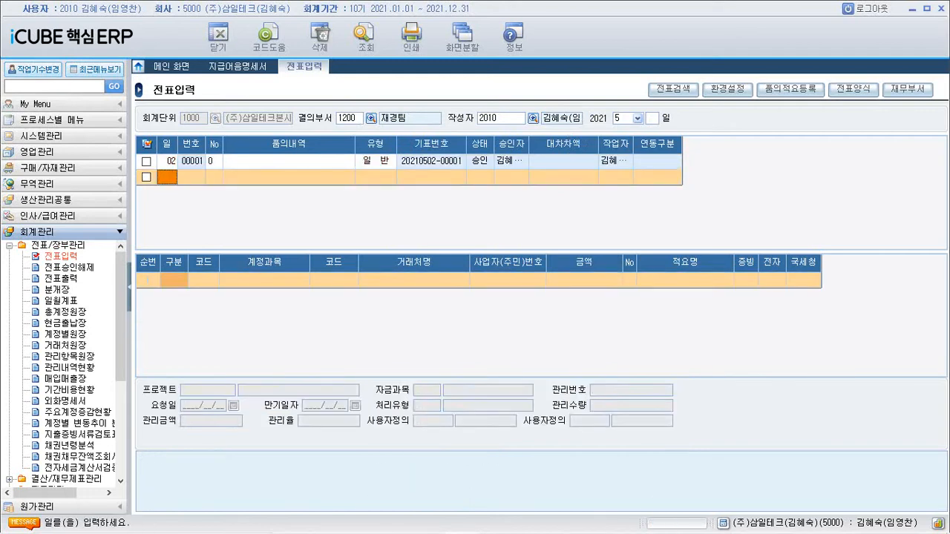
pyautogui.click(376, 161)
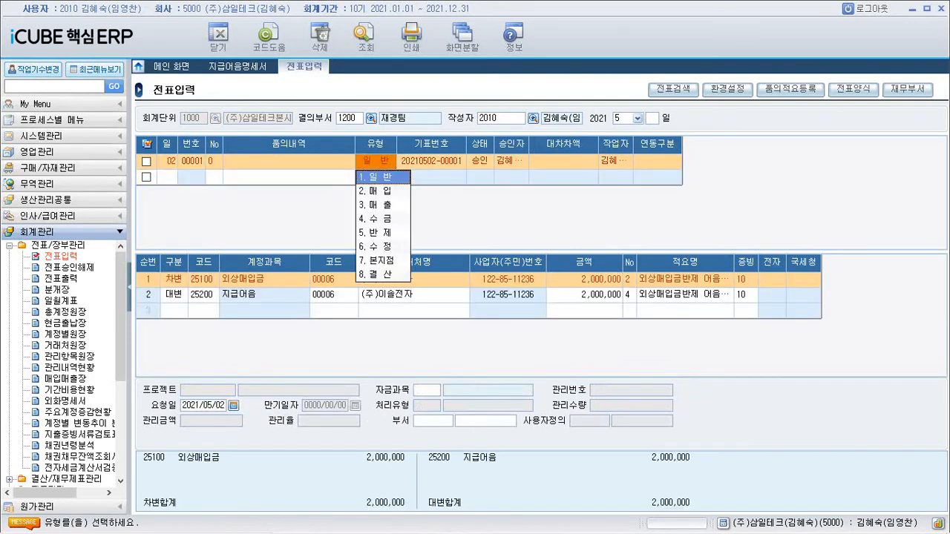
pyautogui.press('Escape')
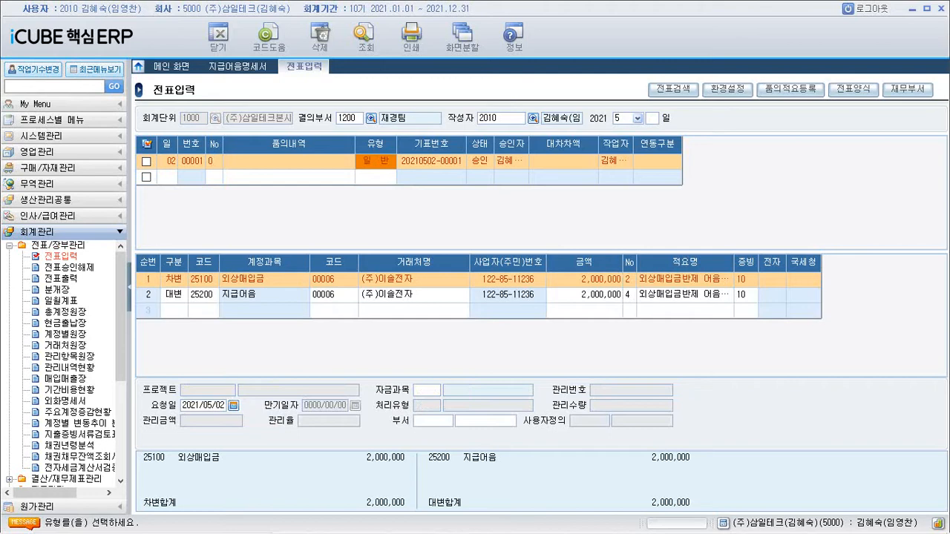
# Step: Review the 외상매입금 and 지급어음 lines of the May 2 voucher, then consult the presentation for the June 30 maturity settlement task and highlight its date
pyautogui.click(584, 280)
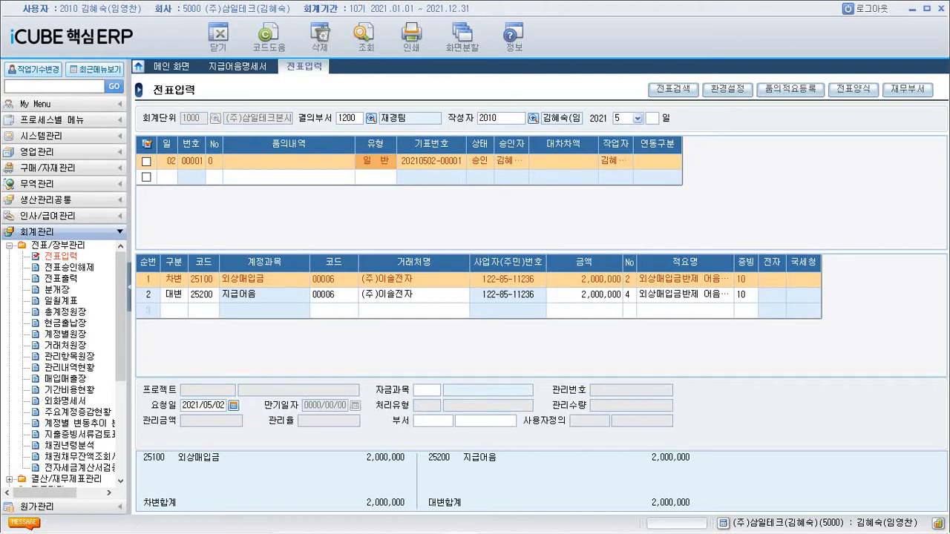
pyautogui.click(204, 295)
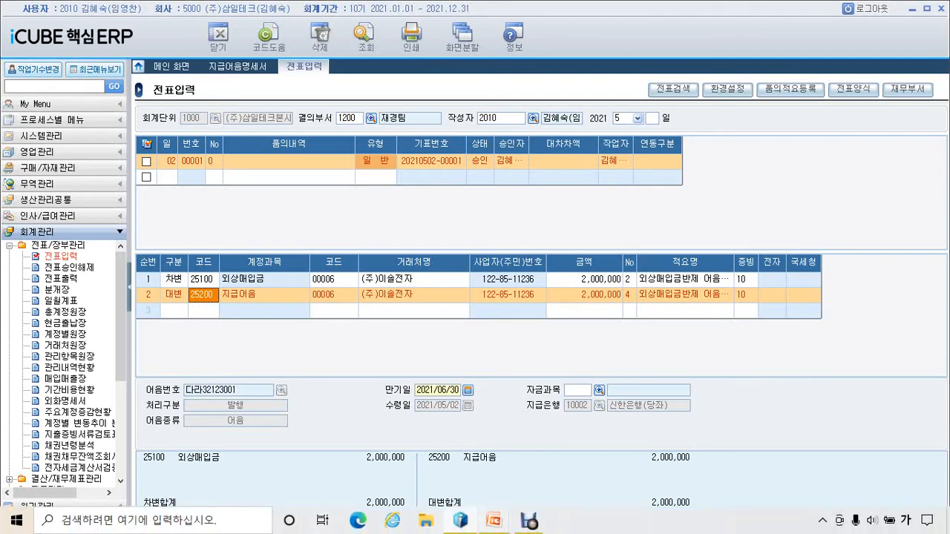
pyautogui.moveTo(531, 521)
pyautogui.click(568, 434)
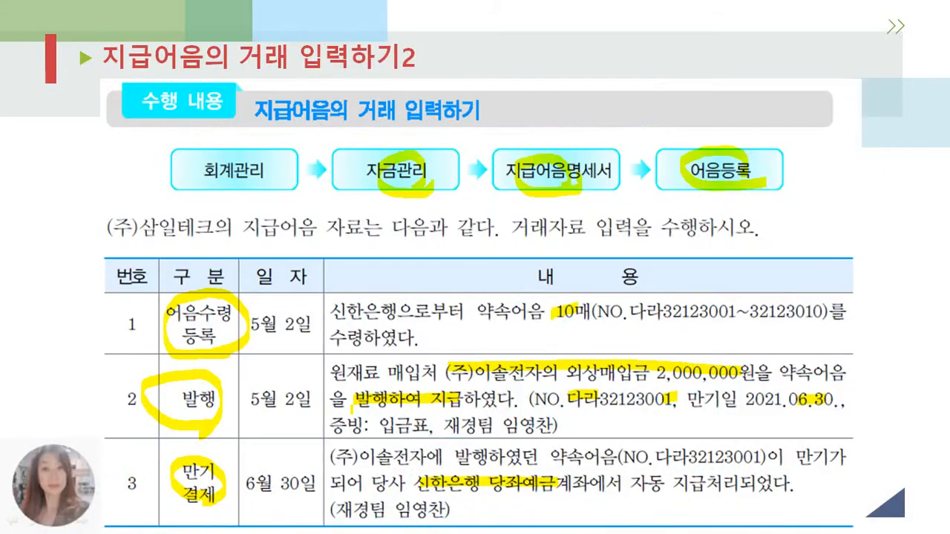
pyautogui.moveTo(243, 482); pyautogui.dragTo(304, 471)
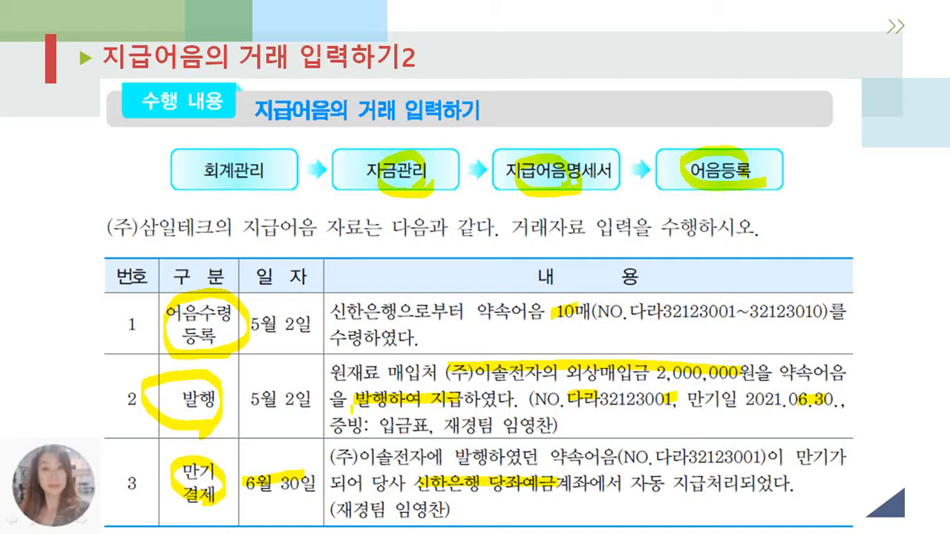
pyautogui.hotkey('alt', 'Tab')
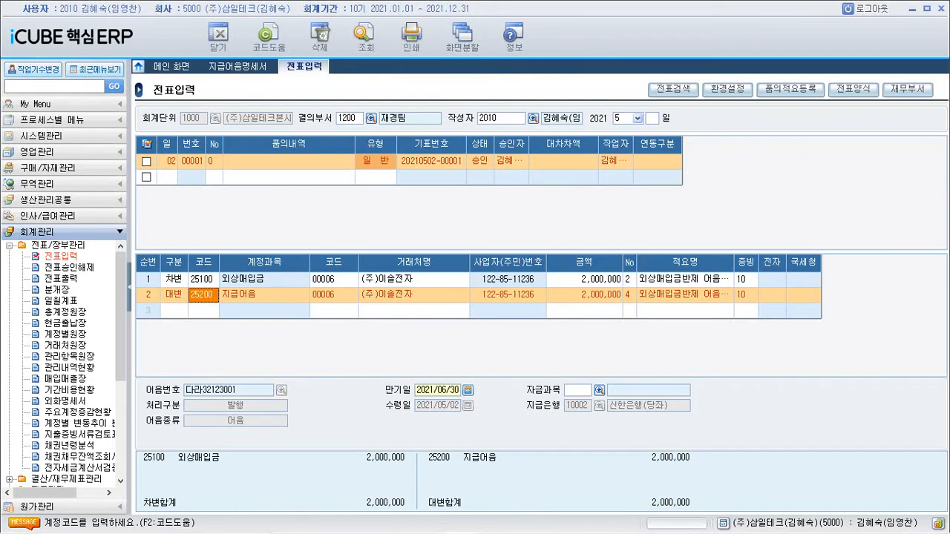
# Step: Set the voucher month to 6 and start a new 일반 voucher dated the 30th
pyautogui.click(637, 119)
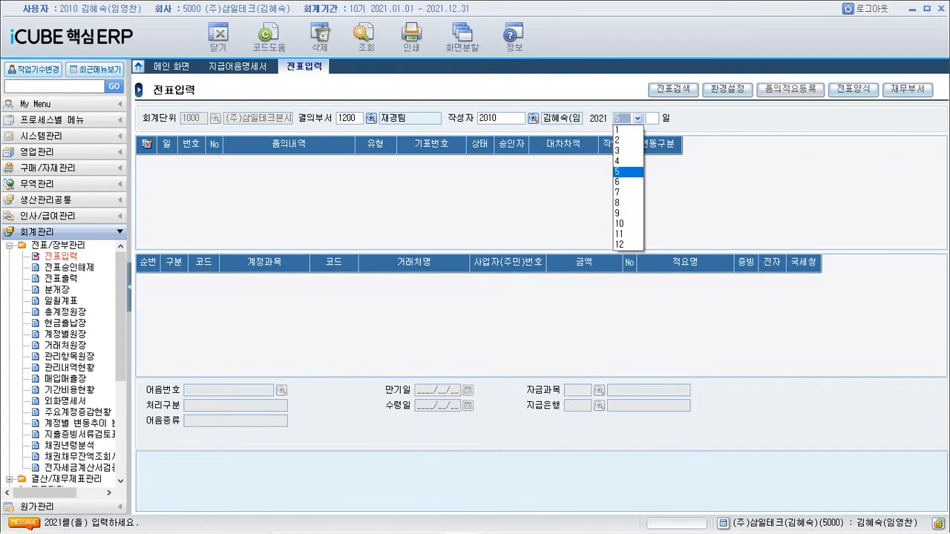
pyautogui.press('Down')
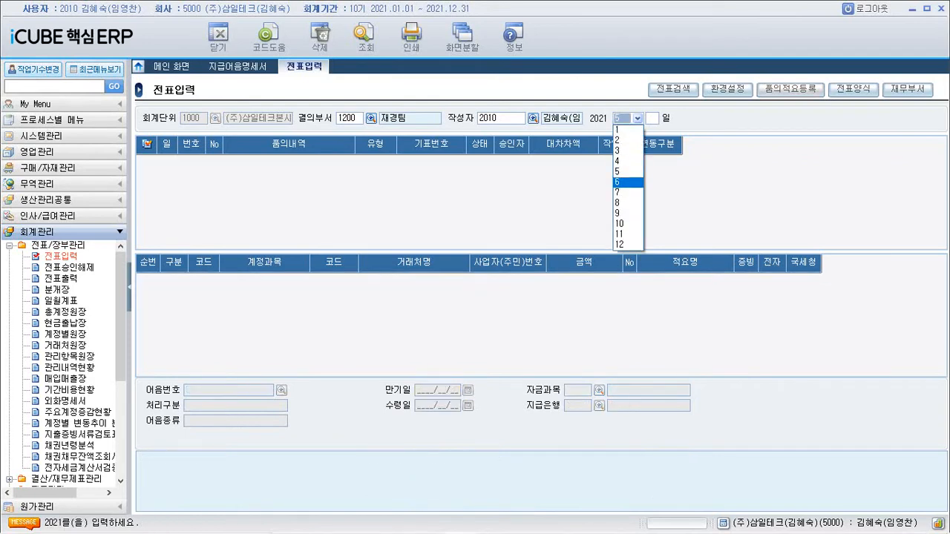
pyautogui.press('Return')
pyautogui.press('Return')
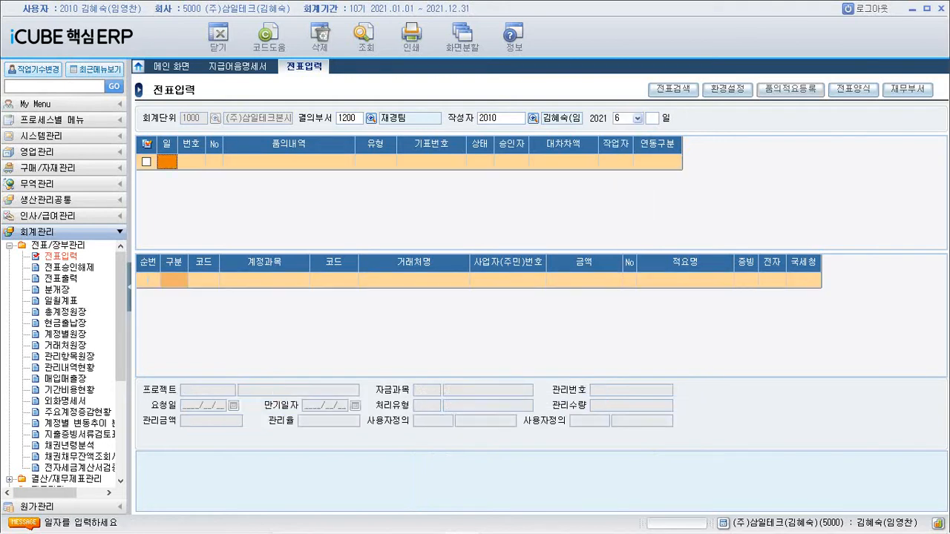
pyautogui.write('30')
pyautogui.press('Return')
pyautogui.press('Return')
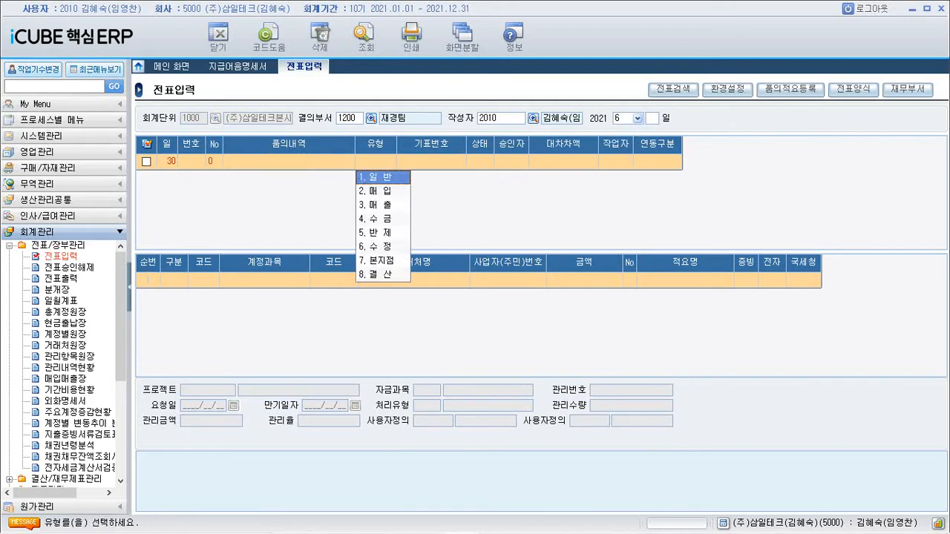
pyautogui.press('Return')
# Step: Add a debit line for account 252 지급어음 and query the notes maturing from 2021/06/01 to 2021/06/30 in 지급어음 반제처리
pyautogui.write('3')
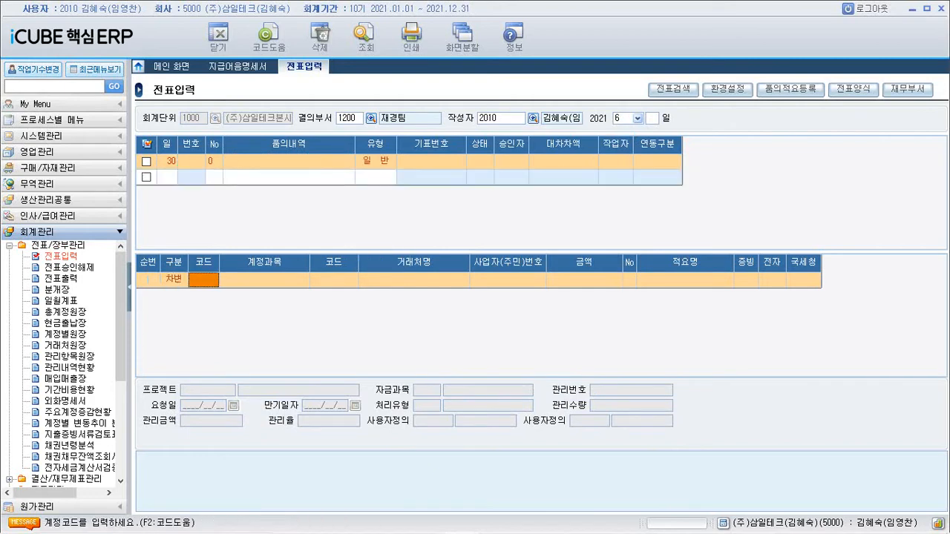
pyautogui.write('252')
pyautogui.press('Return')
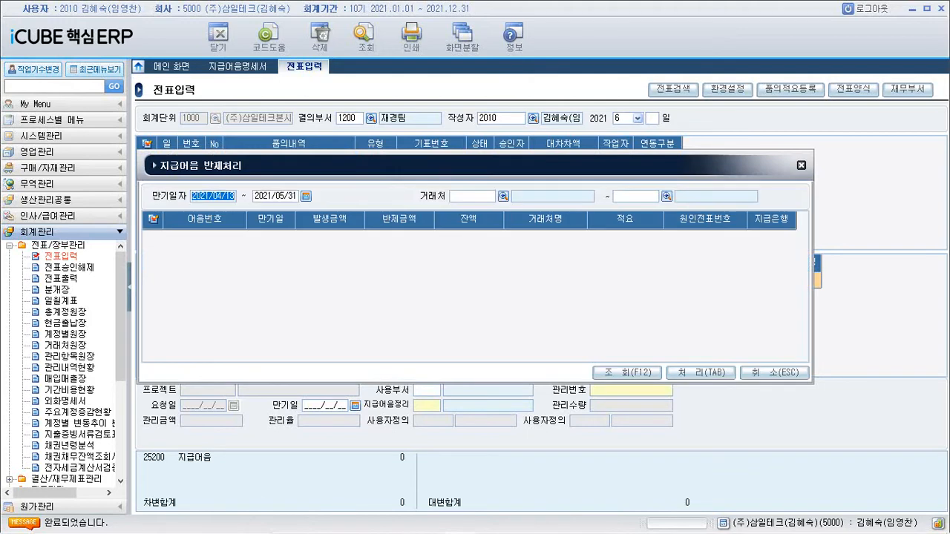
pyautogui.write('20210601')
pyautogui.press('Return')
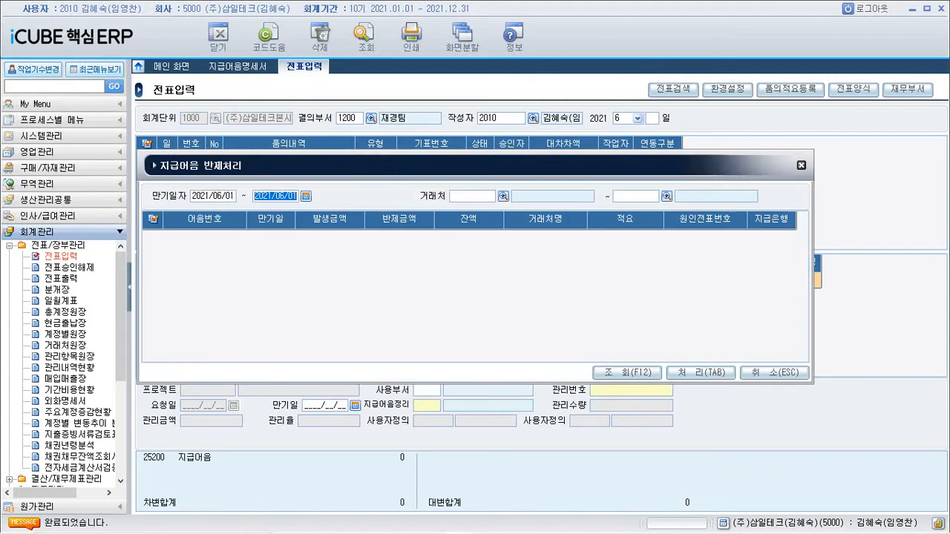
pyautogui.write('2021/06/30')
pyautogui.press('Return')
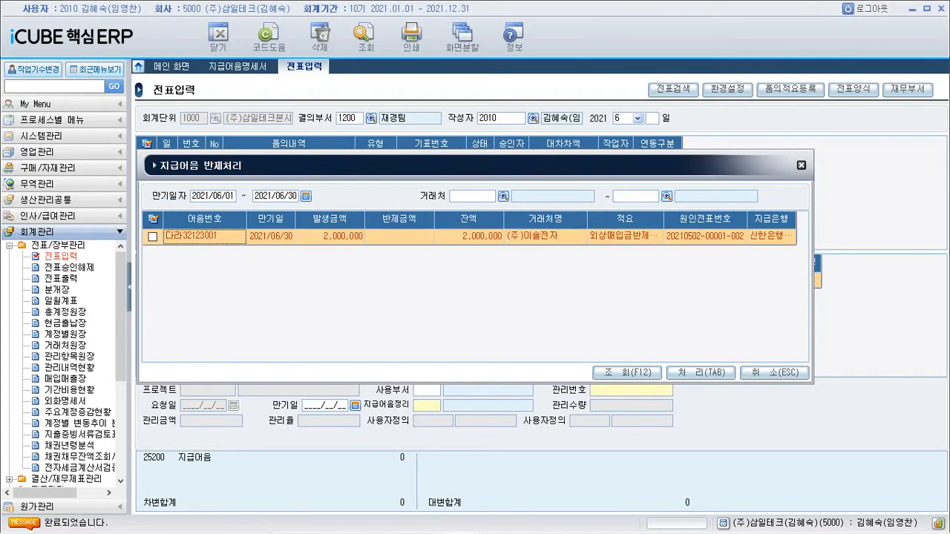
# Step: Process the settlement of note 다라32123001 and accept the debit line's amount, summary and maturity date, leaving the evidence code blank
pyautogui.press('Return')
pyautogui.click(153, 237)
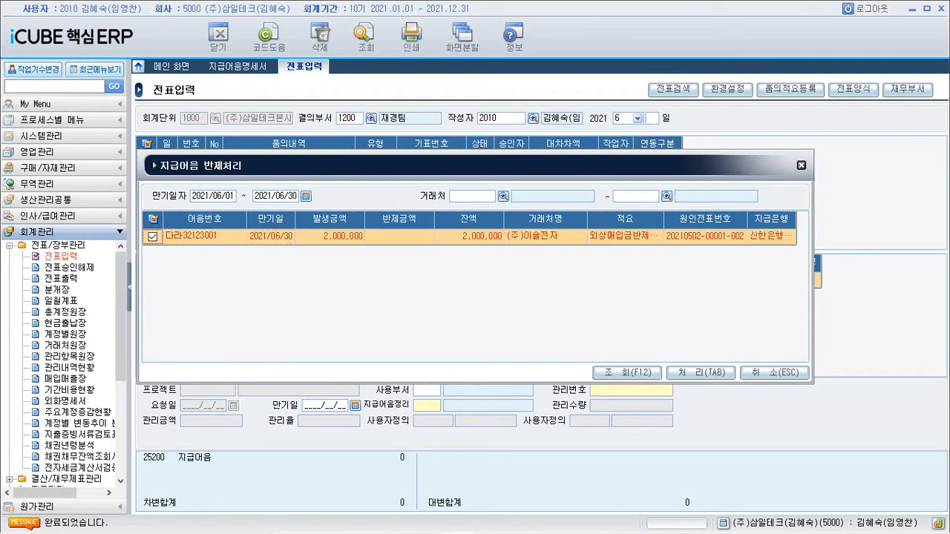
pyautogui.press('Tab')
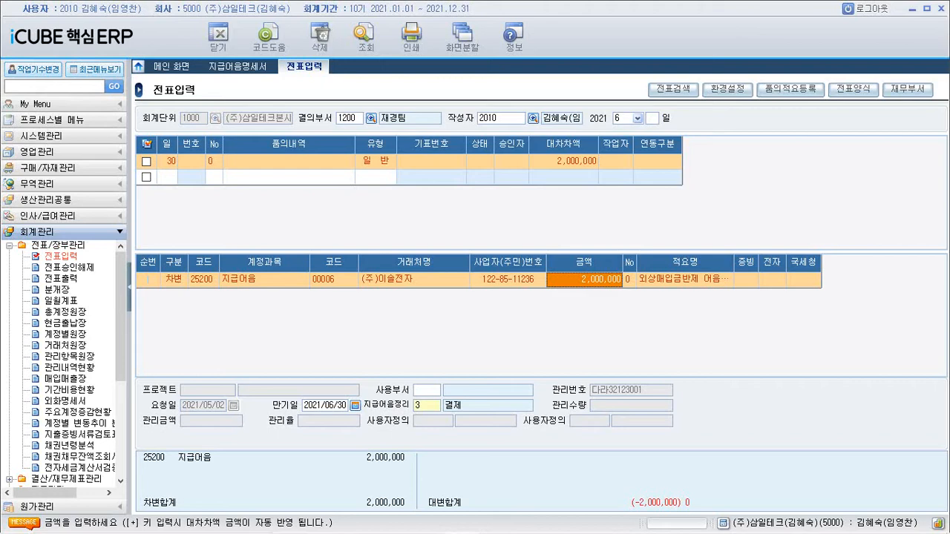
pyautogui.press('Return')
pyautogui.press('Return')
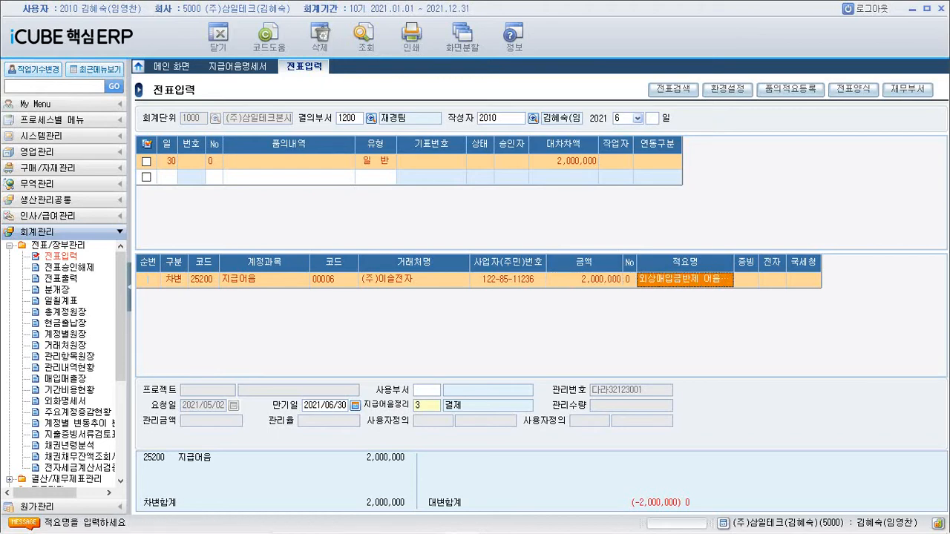
pyautogui.press('Return')
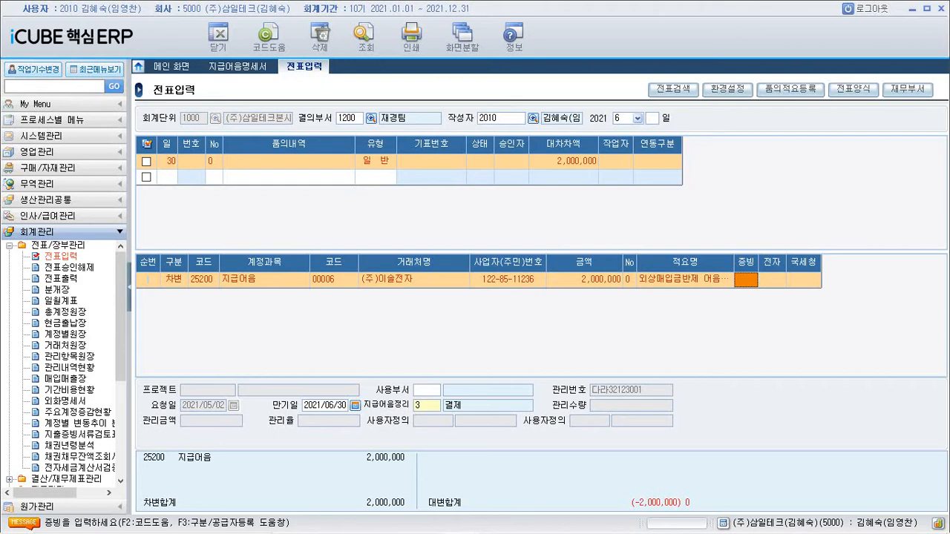
pyautogui.press('Return')
pyautogui.press('Return')
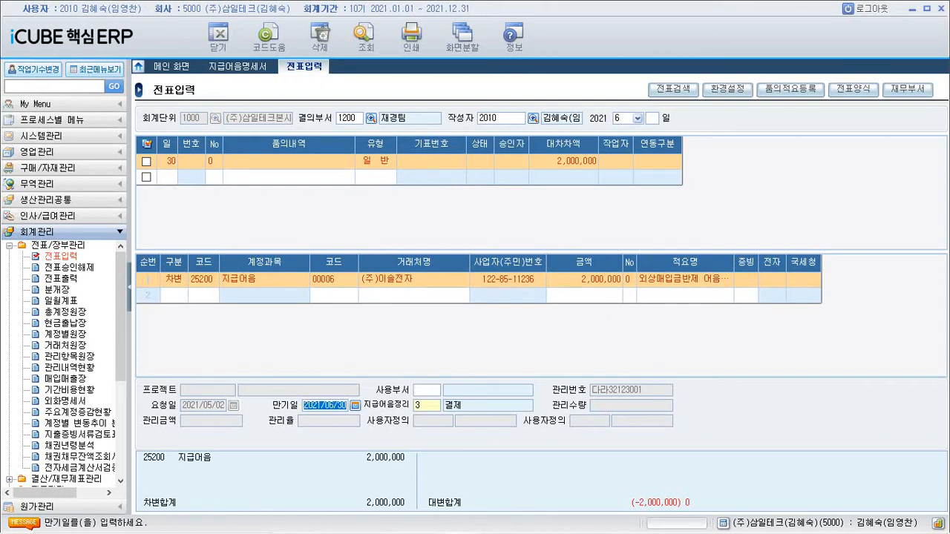
pyautogui.press('Return')
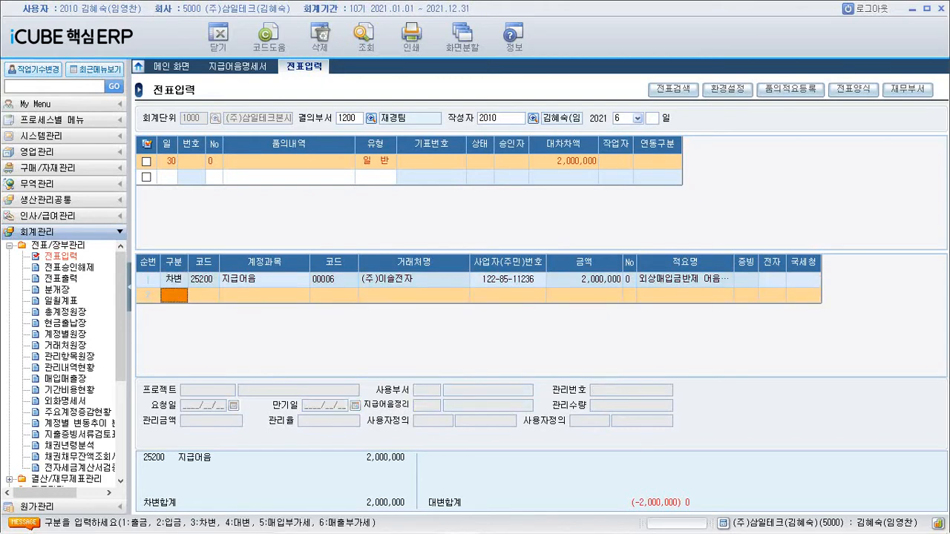
# Step: Add a credit line to the June 30 voucher for account 10200 당좌예금
pyautogui.write('1')
pyautogui.press('Return')
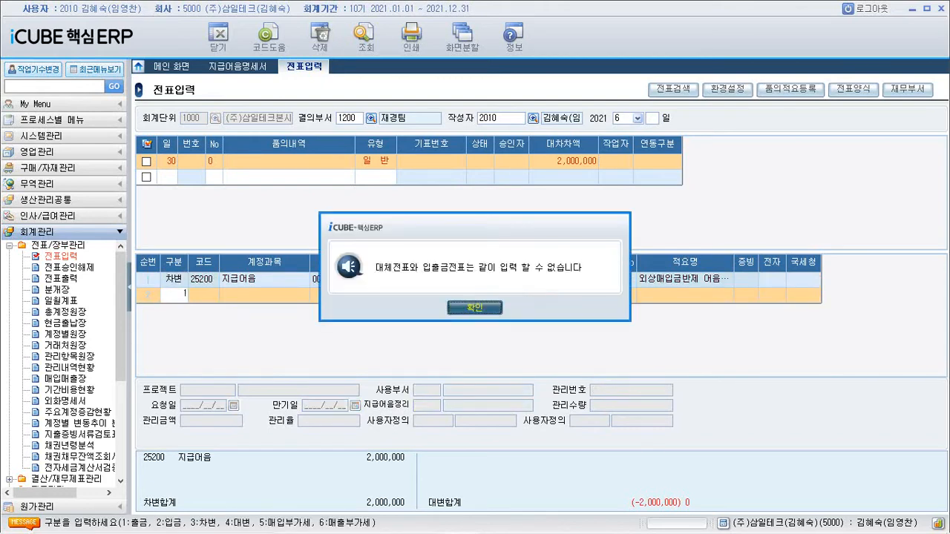
pyautogui.write('4')
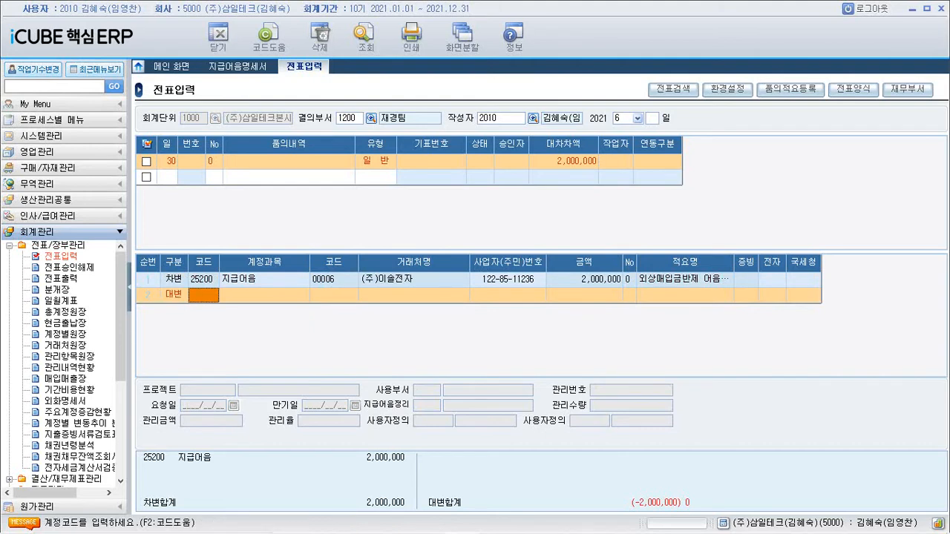
pyautogui.write('102')
pyautogui.press('Return')
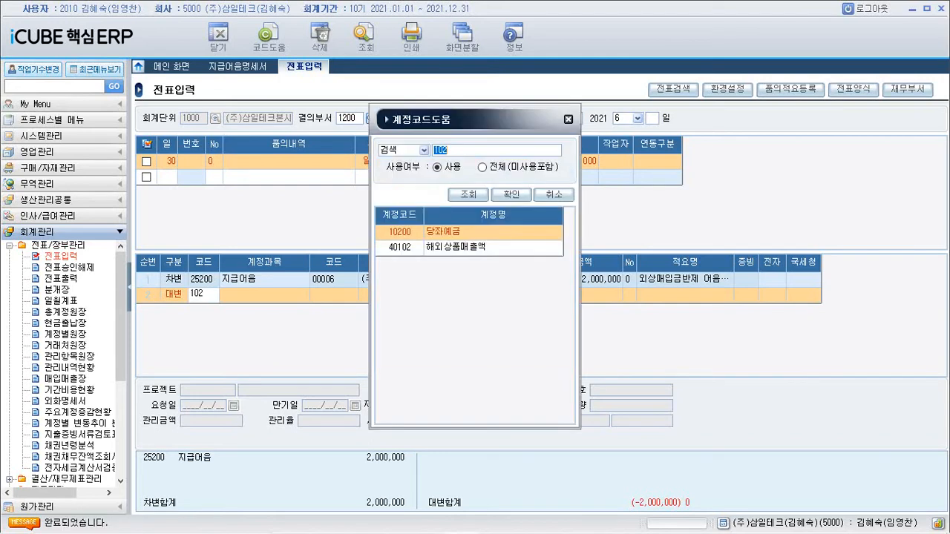
pyautogui.press('Return')
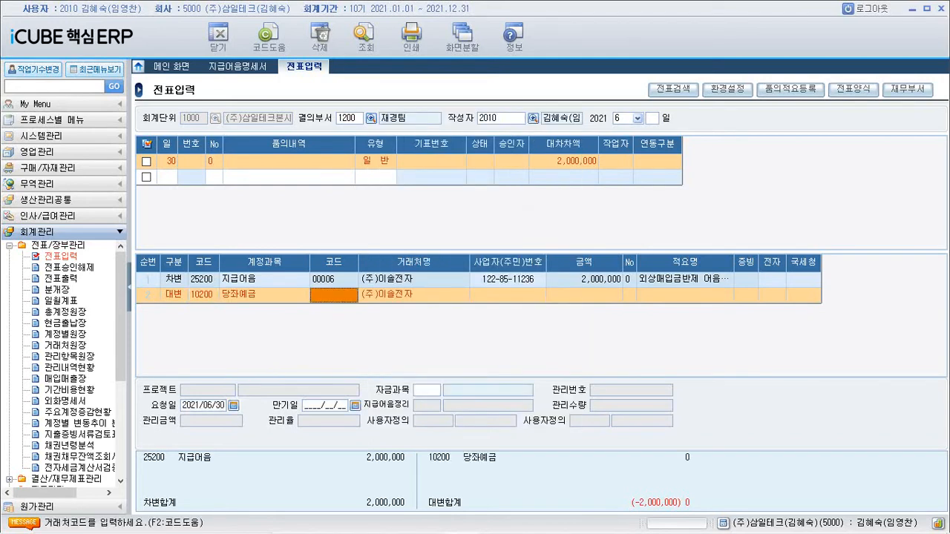
# Step: Set the 당좌예금 line's trading partner to 신한은행(당좌) and fill in the balancing amount of 2,000,000
pyautogui.write('신한')
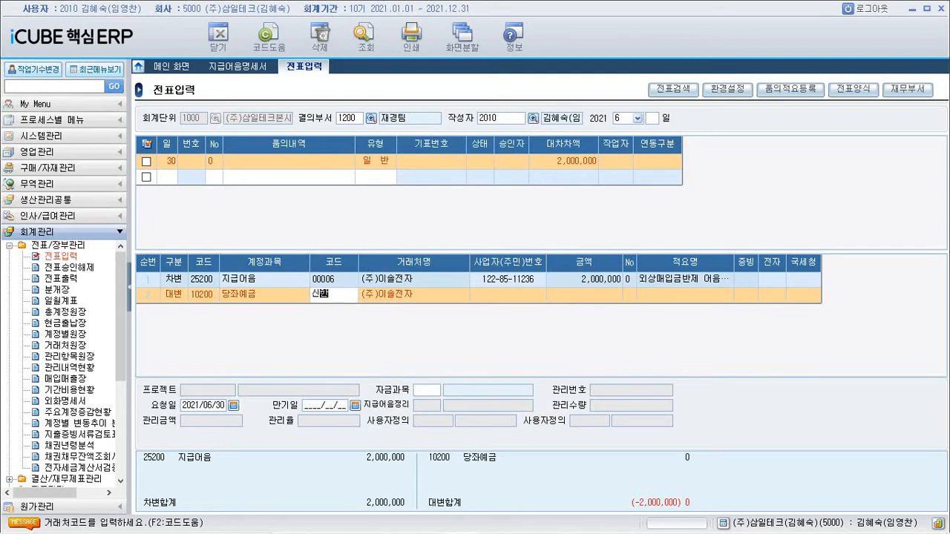
pyautogui.press('Return')
pyautogui.press('Return')
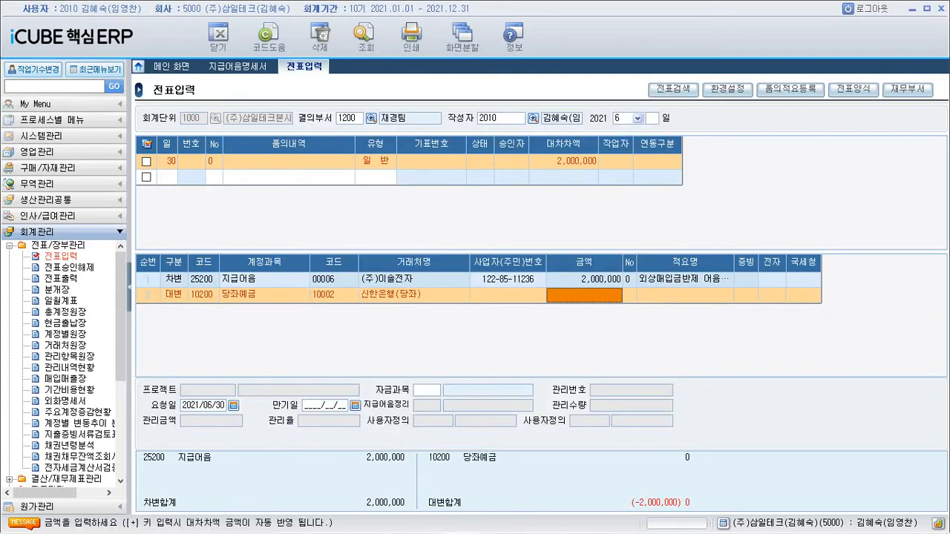
pyautogui.press('+')
pyautogui.press('Return')
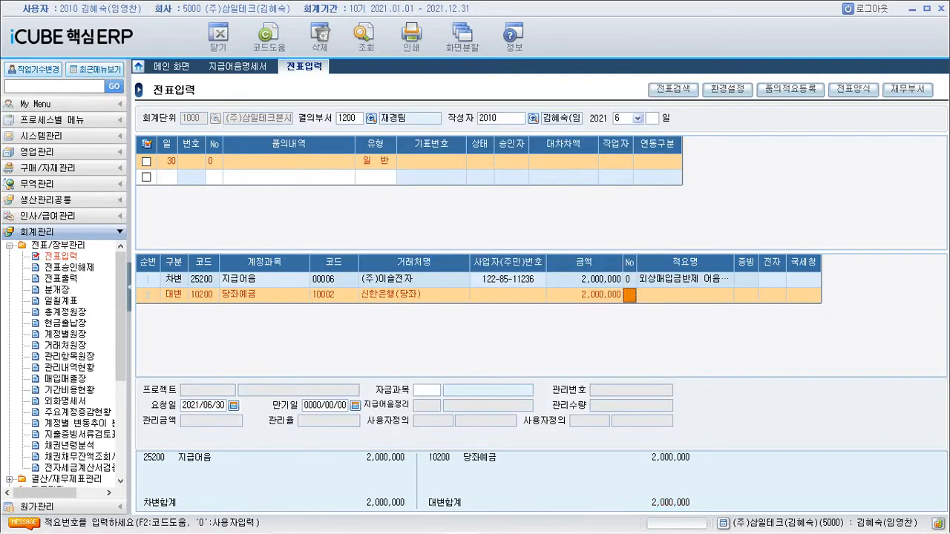
# Step: Give the 당좌예금 line summary 4 지급어음 당좌결제 and complete the voucher with the evidence code and 자금과목 left blank
pyautogui.press('F2')
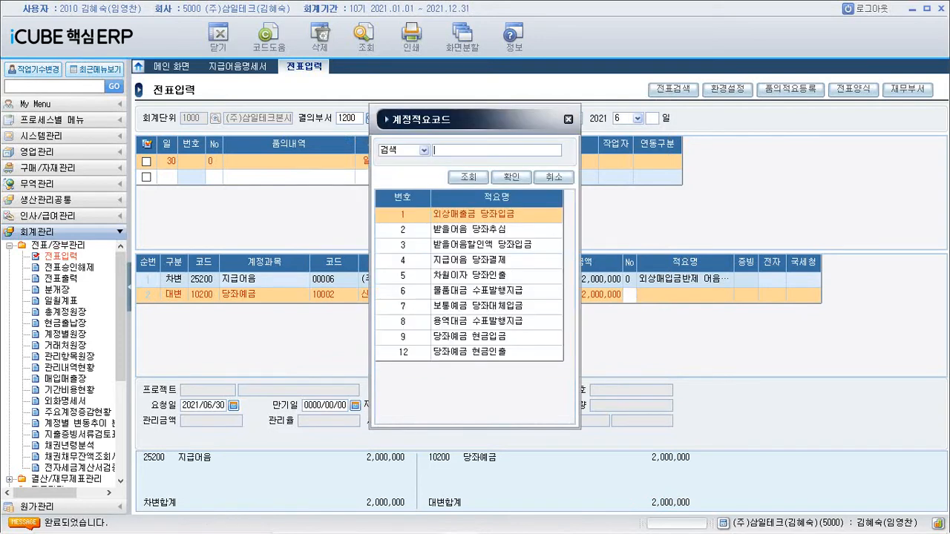
pyautogui.press('Down')
pyautogui.press('Down')
pyautogui.press('Down')
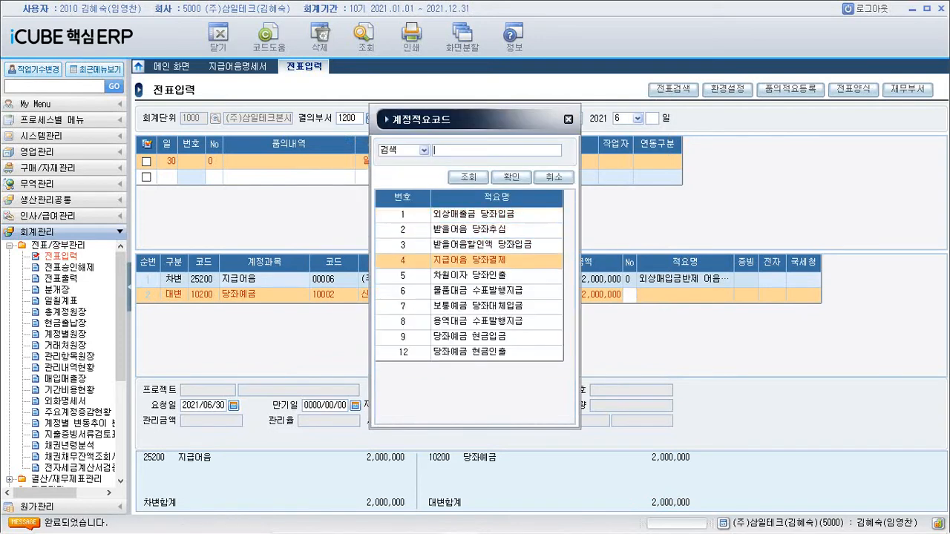
pyautogui.press('Return')
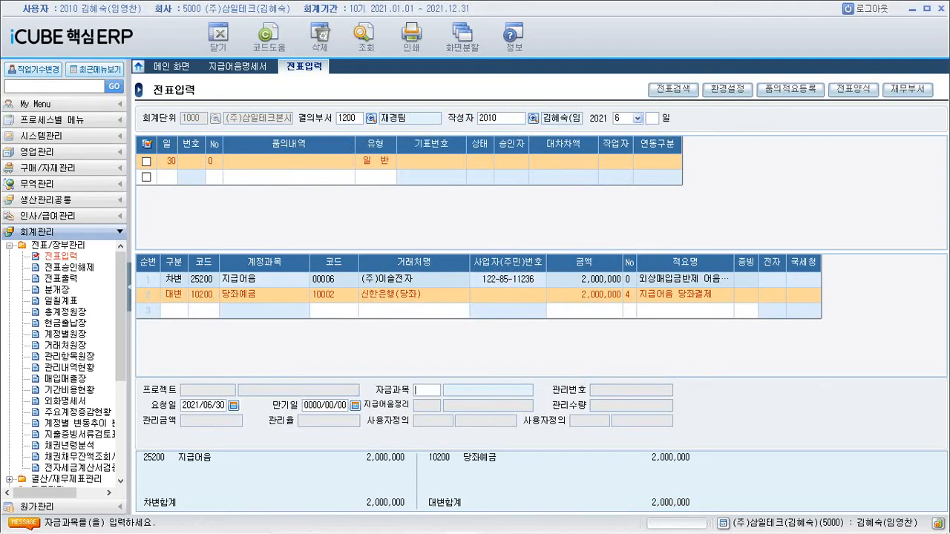
pyautogui.press('Return')
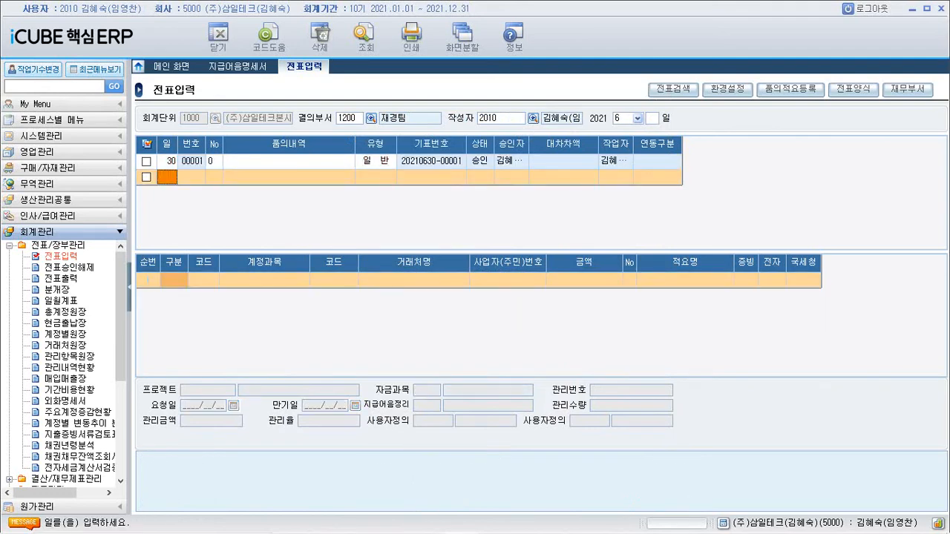
# Step: Review the completed June 30 voucher, then refresh the 수불부 view of 지급어음명세서 to check the status of the notes
pyautogui.click(289, 161)
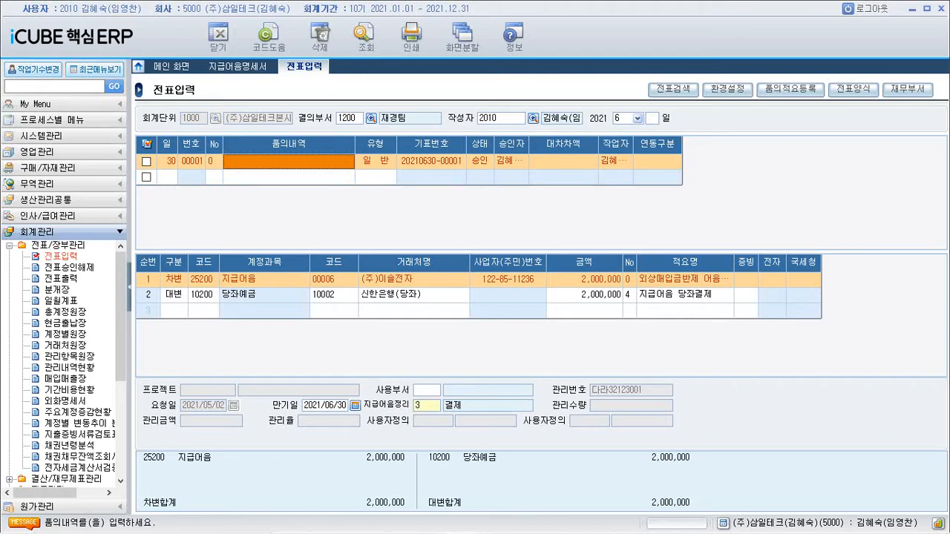
pyautogui.click(167, 178)
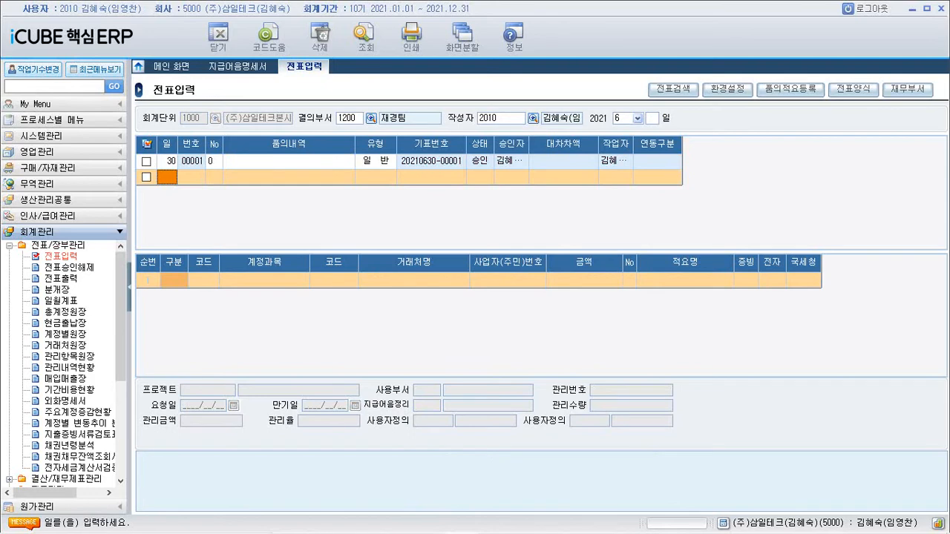
pyautogui.click(238, 67)
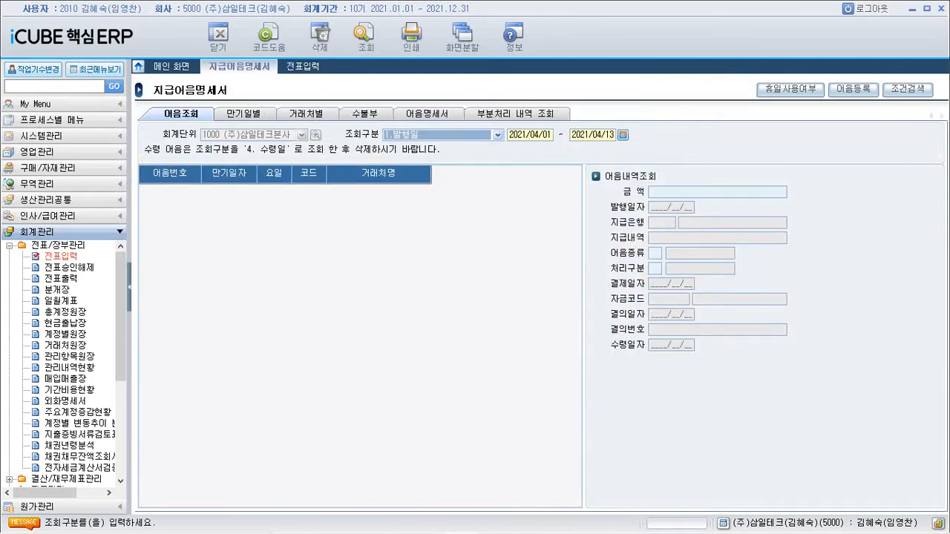
pyautogui.click(364, 114)
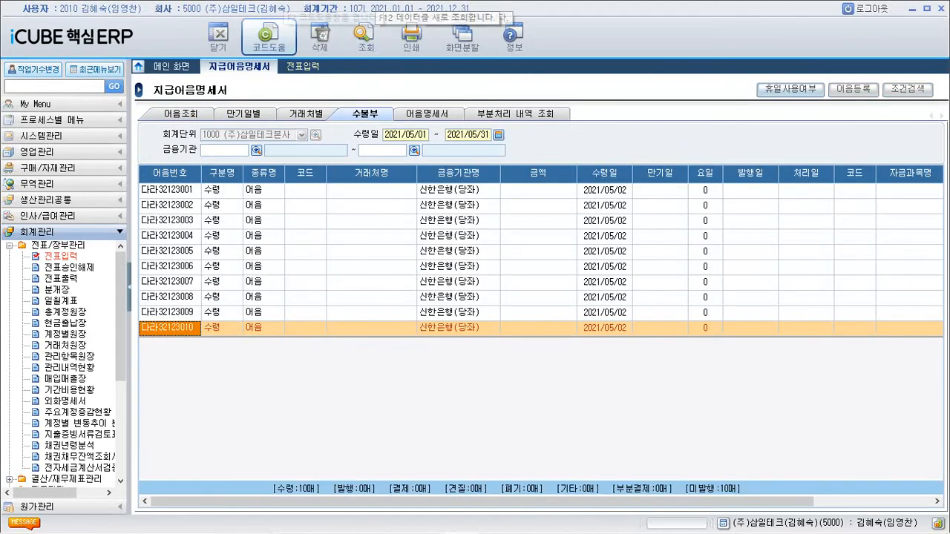
pyautogui.click(364, 34)
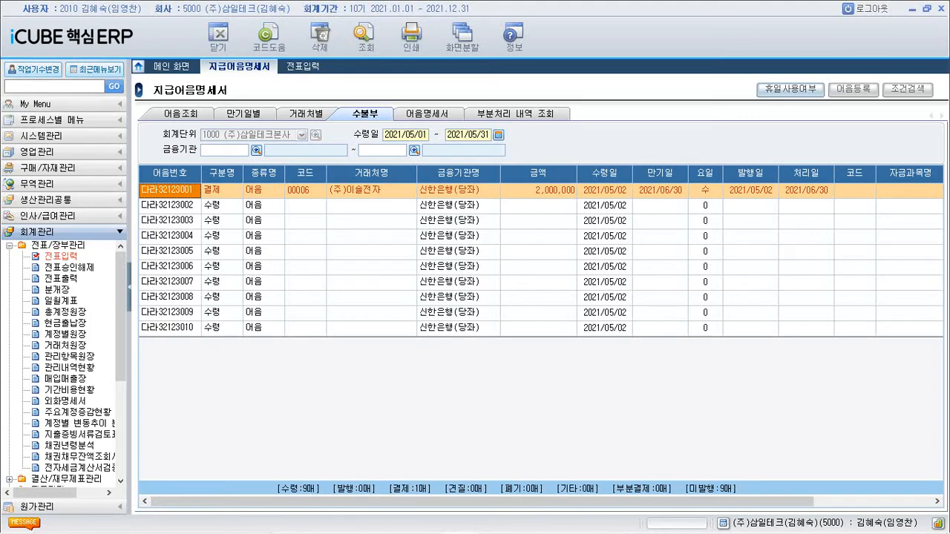
# Step: Check the maturity date and processing date of the (주)이솔전자 note in the 수불부 view
pyautogui.click(660, 191)
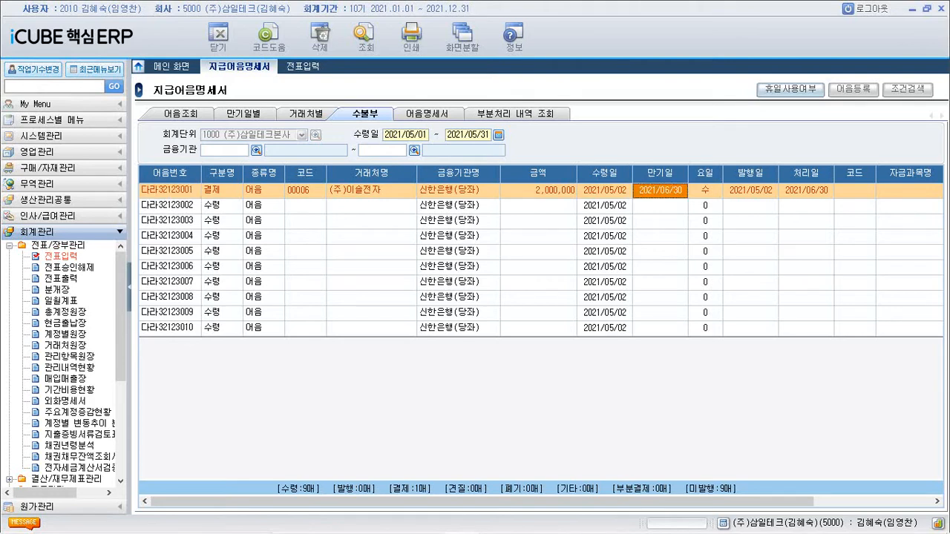
pyautogui.click(806, 191)
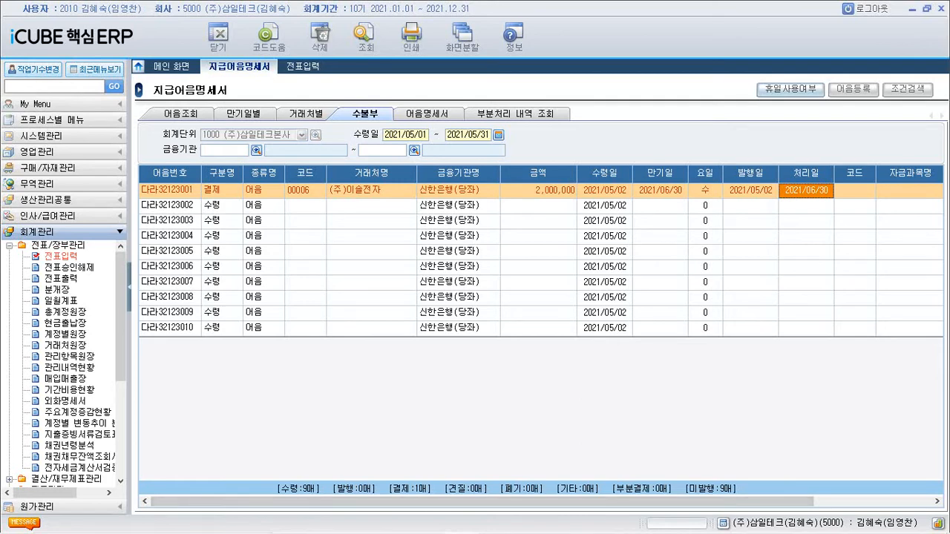
pyautogui.click(243, 114)
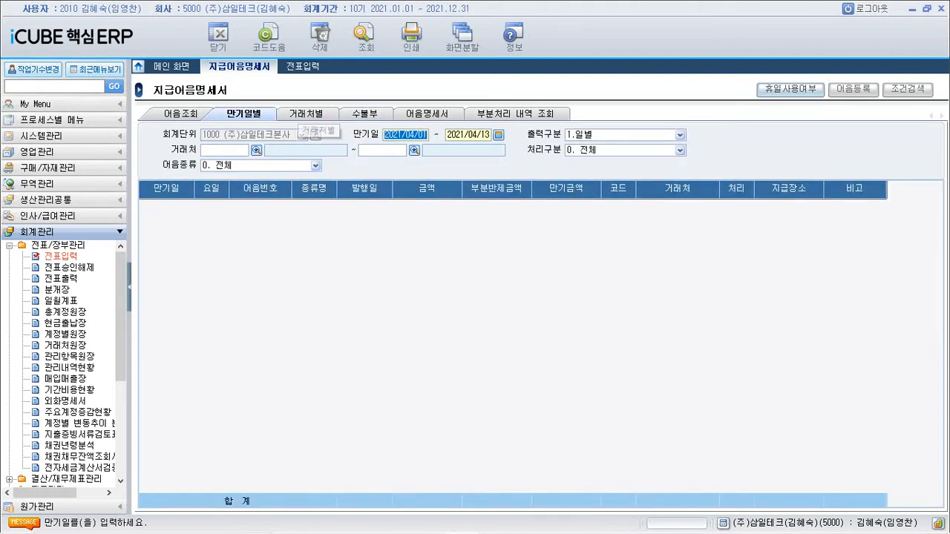
pyautogui.click(306, 114)
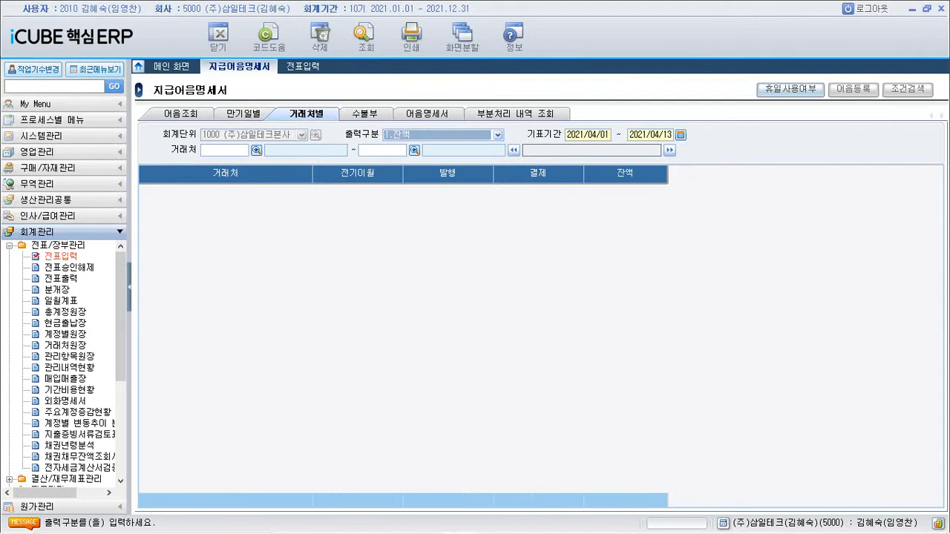
# Step: Query the 어음조회 view by 발행일 from 2021/01/01 to 2021/12/31 and check the listed note's maturity date
pyautogui.click(181, 114)
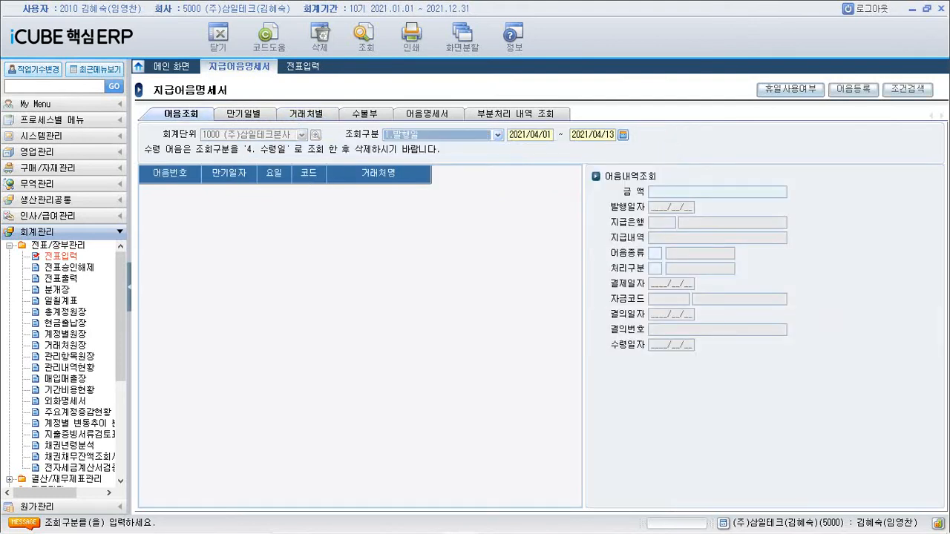
pyautogui.press('Return')
pyautogui.write('202101')
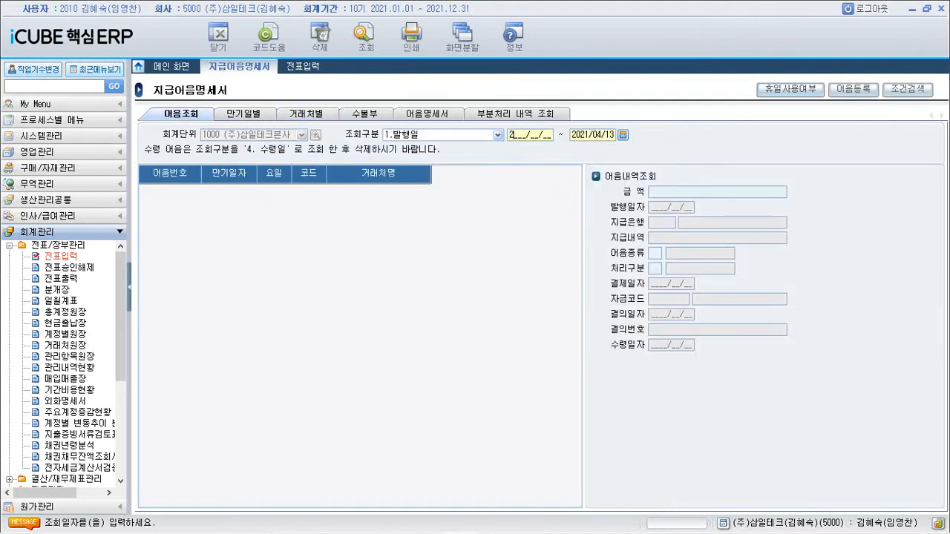
pyautogui.write('012021123')
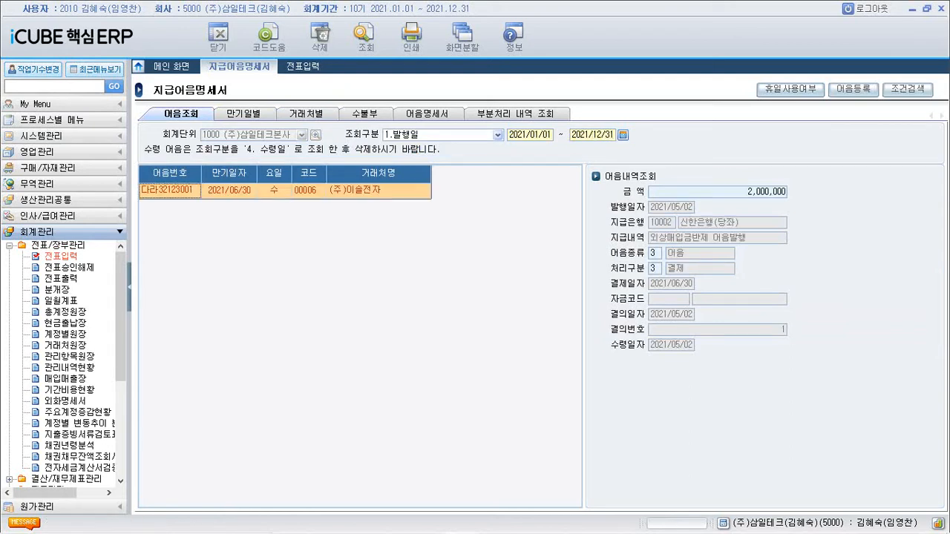
pyautogui.click(229, 191)
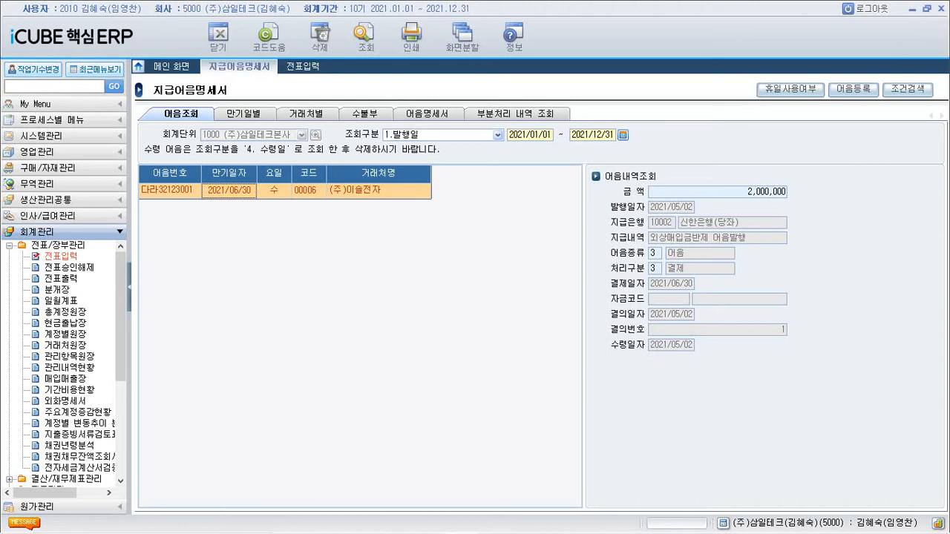
# Step: Query the 만기일별 view for maturity dates 2021/01/01 to 2021/12/31 and check the note's number, type and maturity amount
pyautogui.click(243, 114)
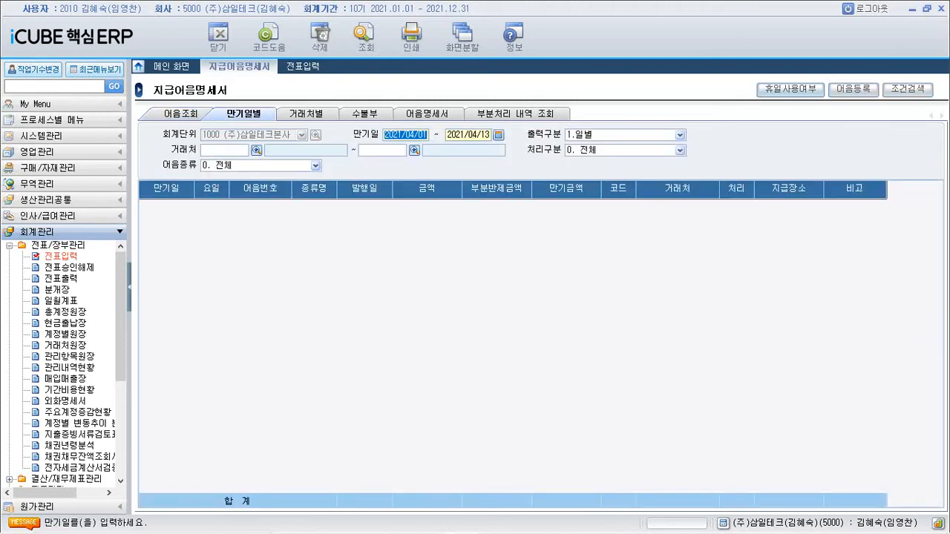
pyautogui.write('20210101')
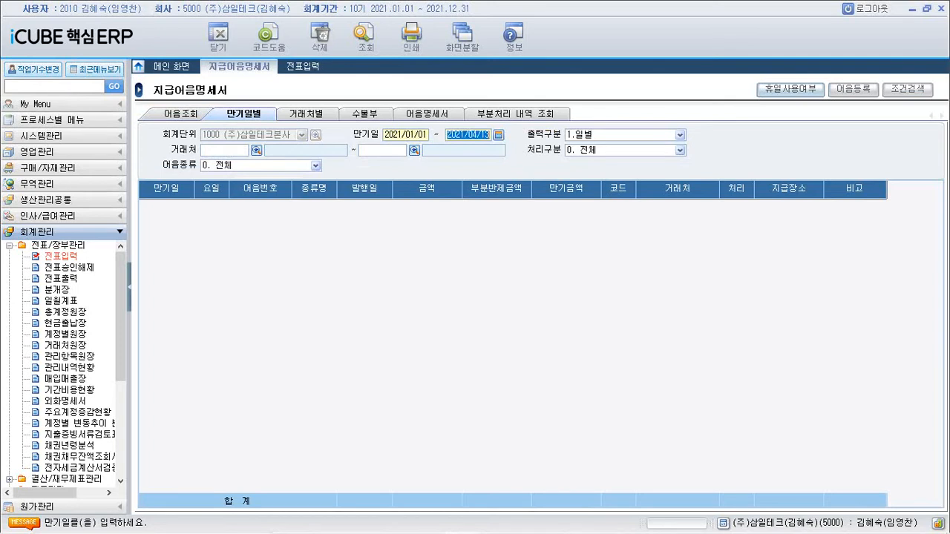
pyautogui.write('20211231')
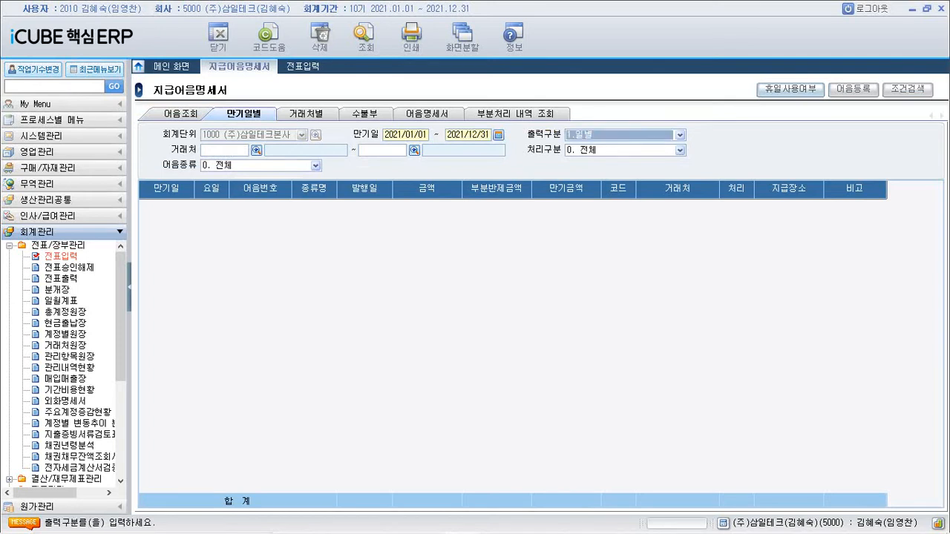
pyautogui.press('Return')
pyautogui.press('Return')
pyautogui.press('Return')
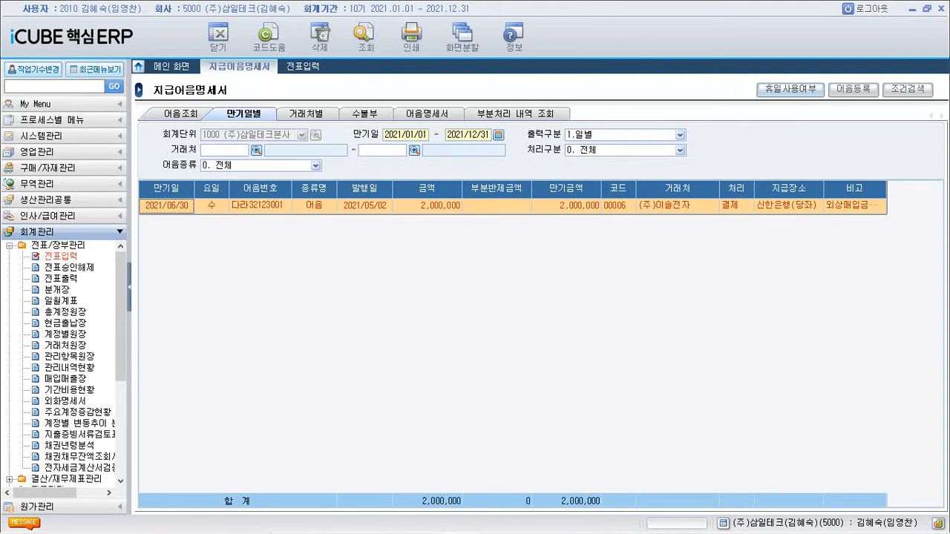
pyautogui.click(261, 206)
pyautogui.click(314, 205)
pyautogui.click(566, 206)
# Step: Set the 거래처별 view to output type 2.내용 with a 기표기간 of 2021/01/01 to 2021/12/31
pyautogui.click(306, 115)
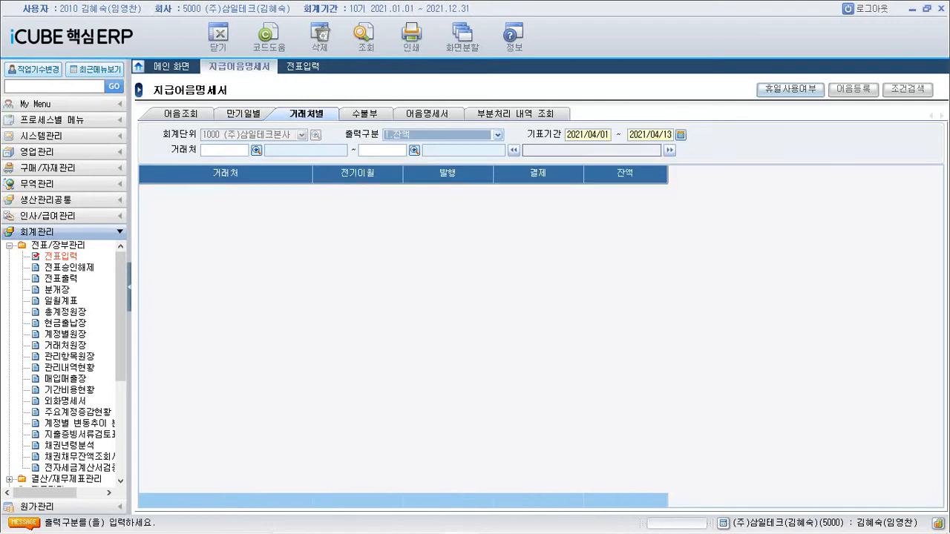
pyautogui.hotkey('alt', 'Down')
pyautogui.press('Down')
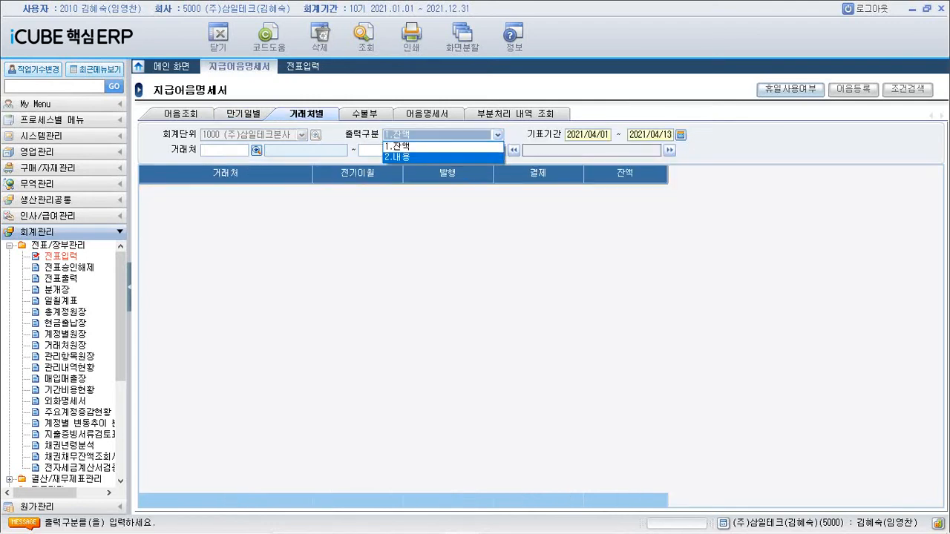
pyautogui.press('Return')
pyautogui.write('202101')
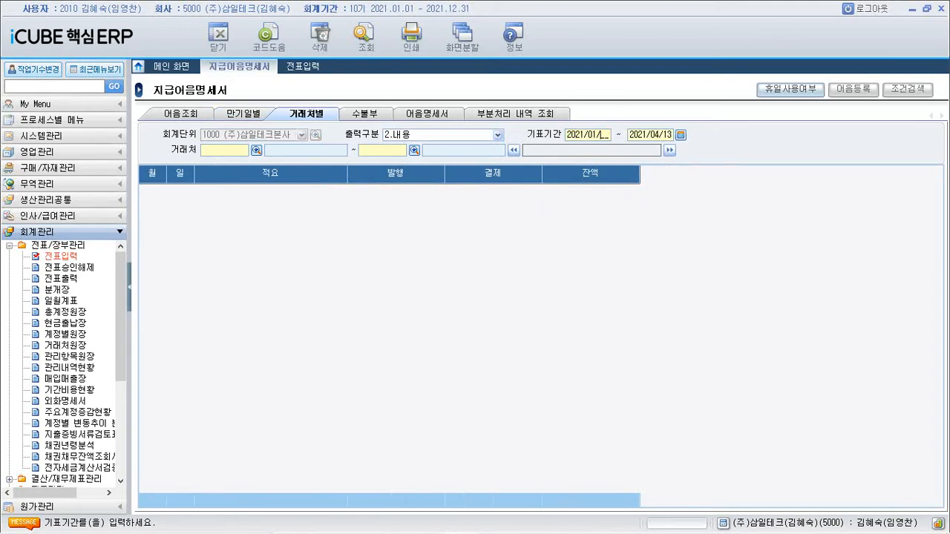
pyautogui.write('1')
pyautogui.write('120211231')
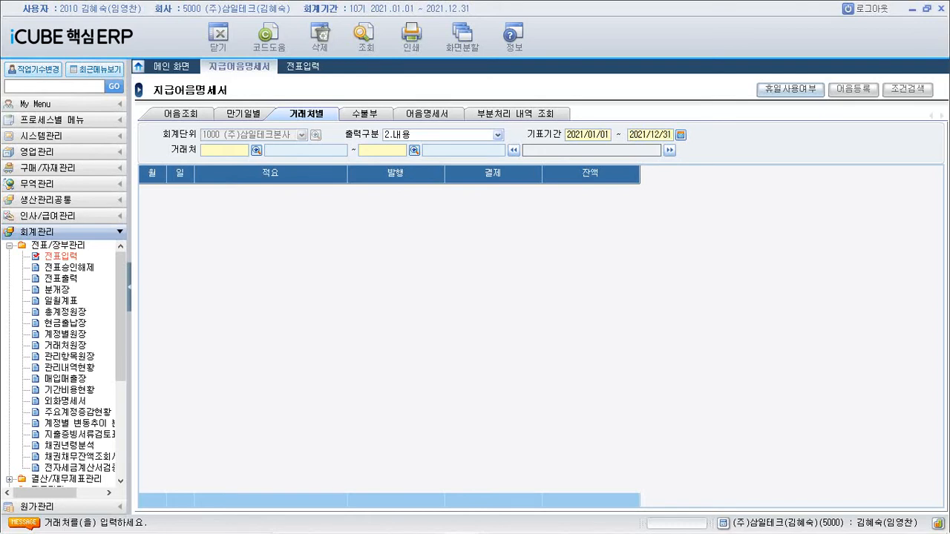
# Step: Set the trading partner range from 00001 (주)영재전자 to 10006 삼성금융그룹 and run the 거래처별 query
pyautogui.press('F2')
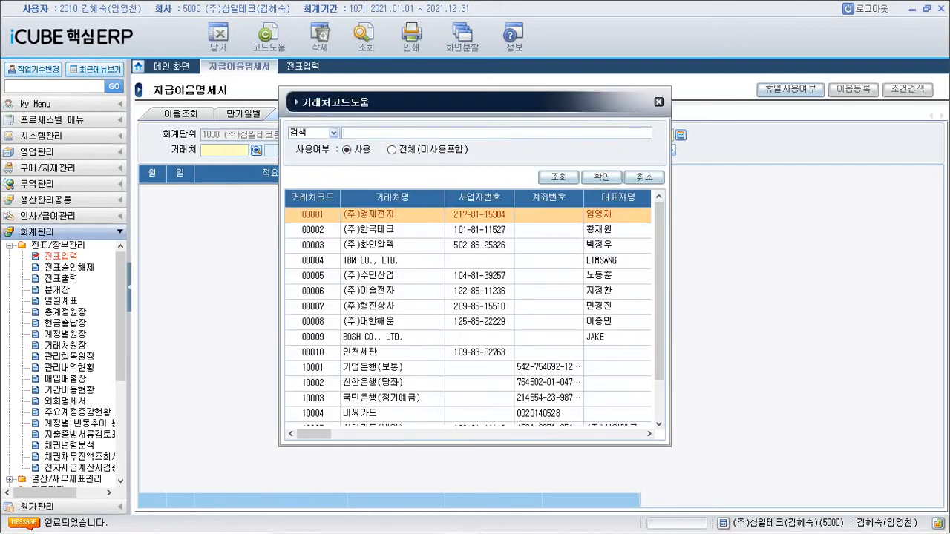
pyautogui.press('Return')
pyautogui.press('F2')
pyautogui.press('Down')
pyautogui.press('Down')
pyautogui.press('Down')
pyautogui.press('Down')
pyautogui.press('Down')
pyautogui.press('Down')
pyautogui.press('Down')
pyautogui.press('Down')
pyautogui.press('Down')
pyautogui.press('Down')
pyautogui.press('Down')
pyautogui.press('Down')
pyautogui.press('Down')
pyautogui.press('Down')
pyautogui.press('Down')
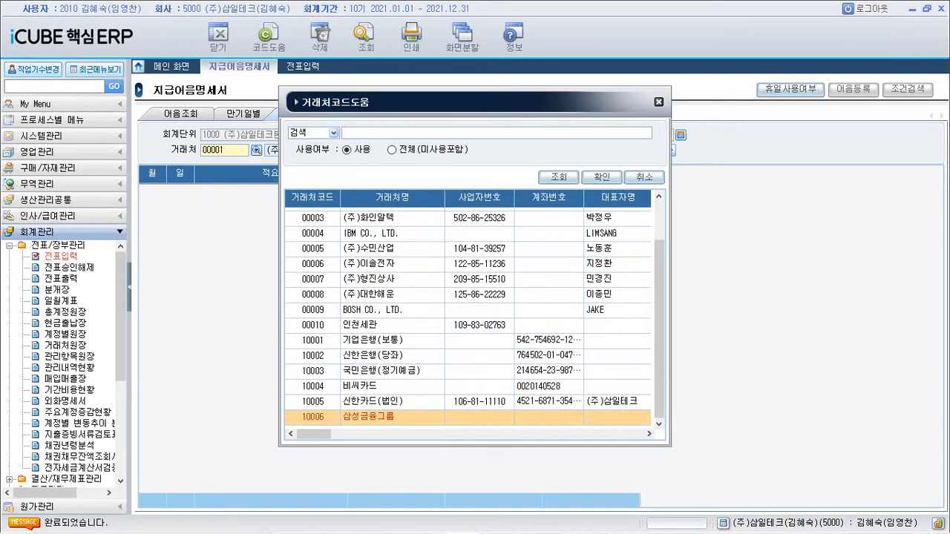
pyautogui.press('Return')
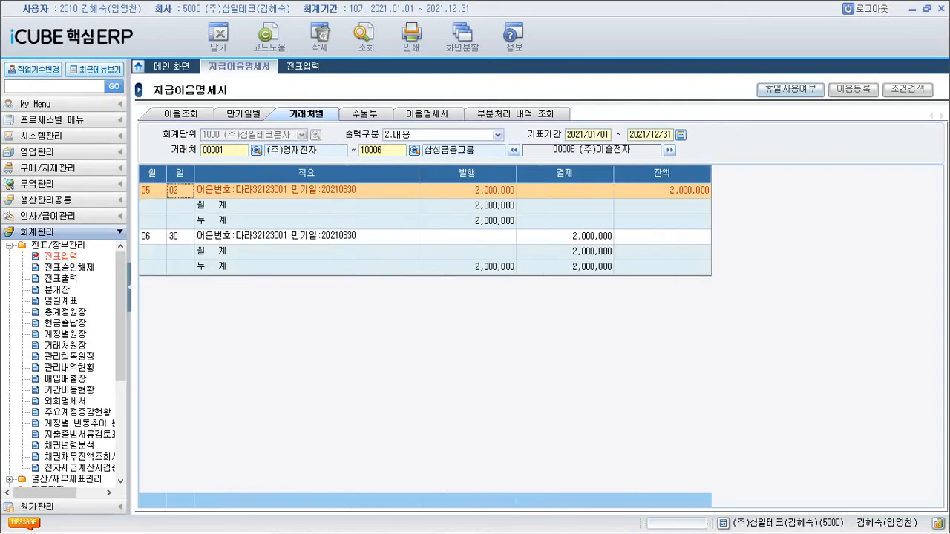
# Step: Examine the issuance, settlement and balance amounts of the May 2 and June 30 entries for (주)이솔전자
pyautogui.click(306, 191)
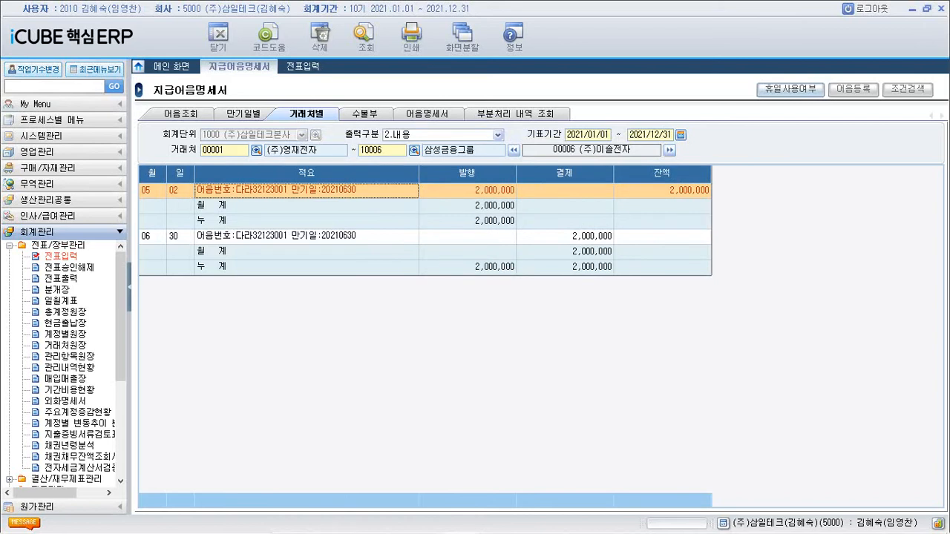
pyautogui.click(179, 237)
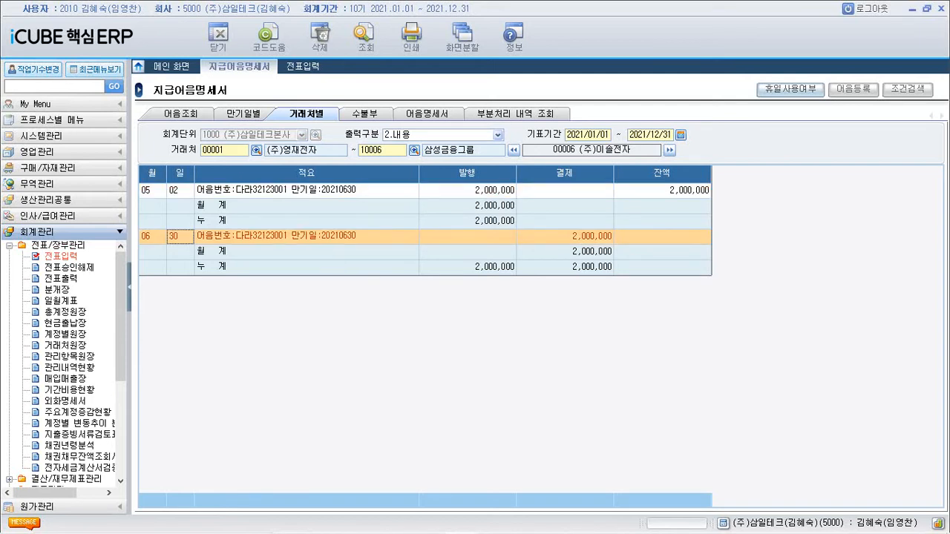
pyautogui.click(307, 237)
pyautogui.click(565, 236)
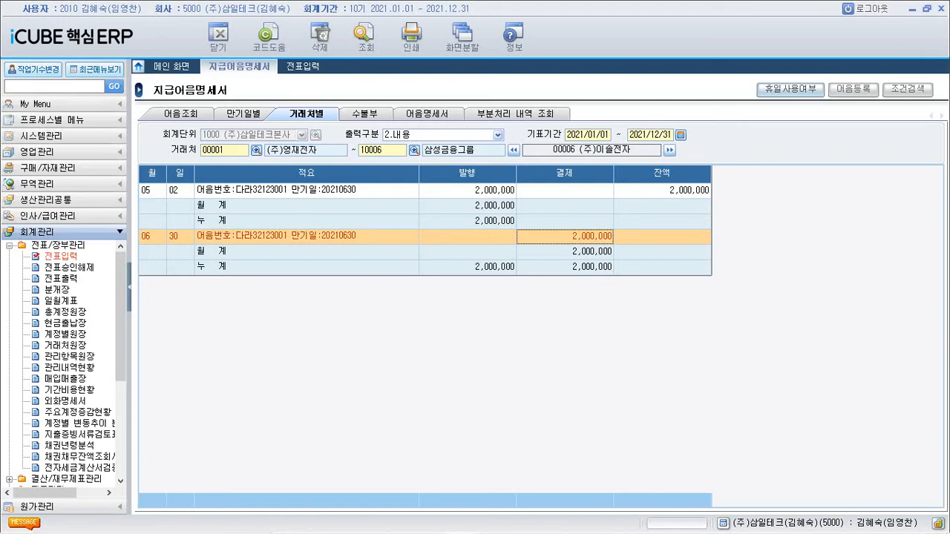
pyautogui.click(468, 191)
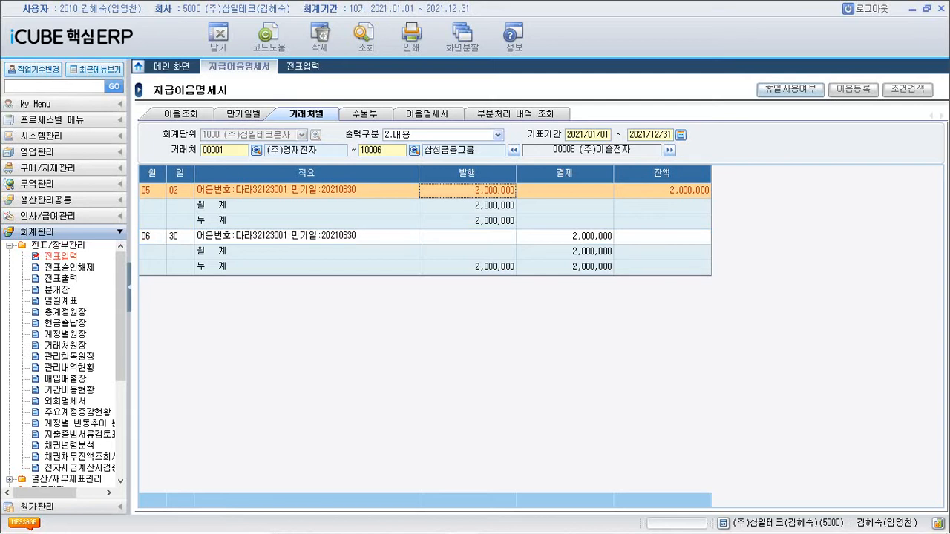
pyautogui.click(565, 237)
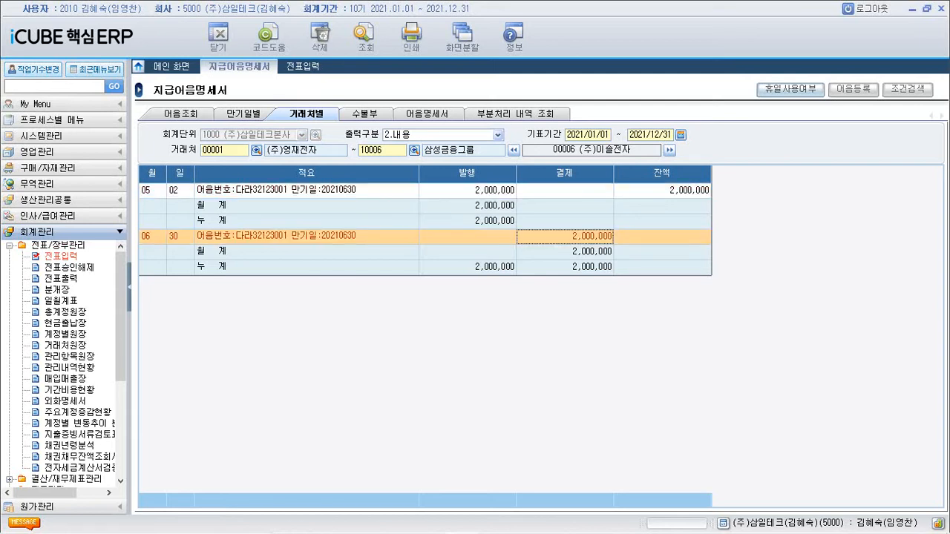
pyautogui.click(661, 191)
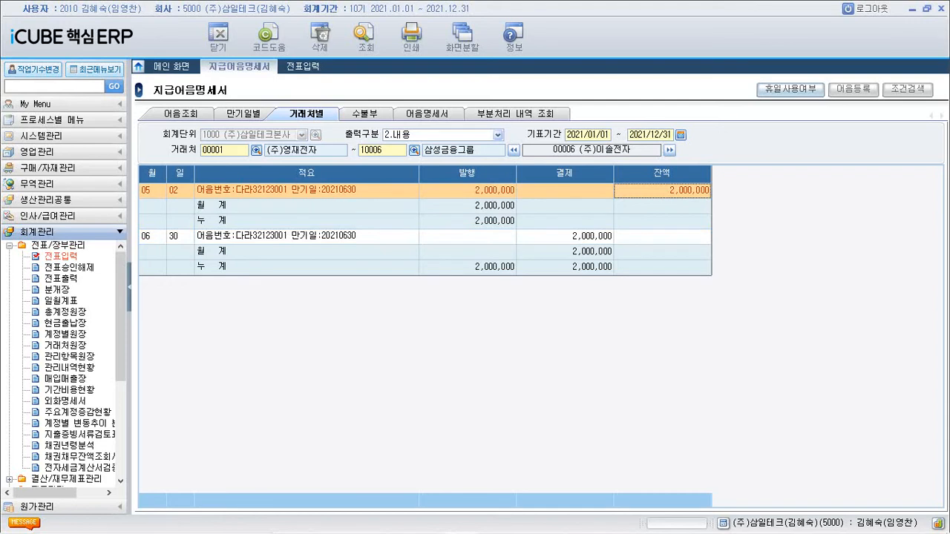
pyautogui.click(661, 236)
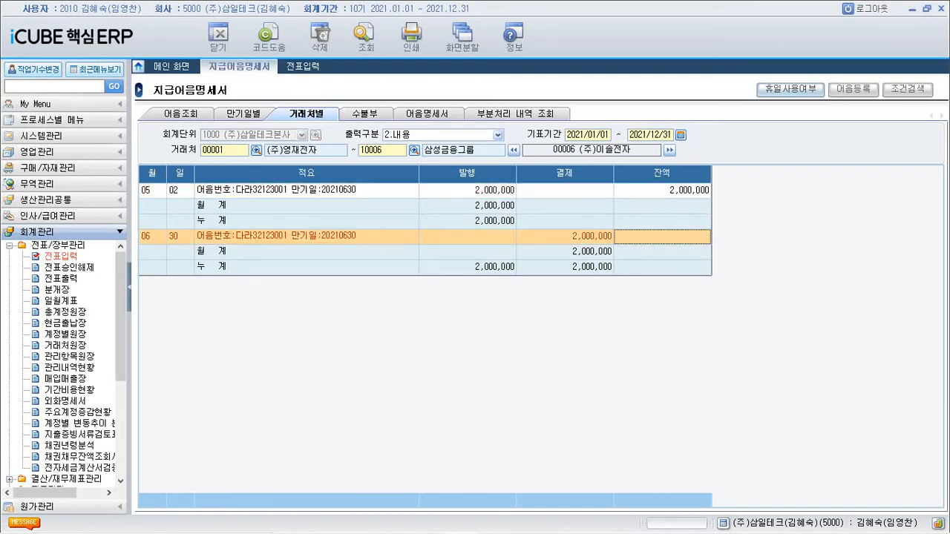
# Step: Query the 어음명세서 view with 결제기준일 2021/06/30, leaving the trading partner range blank and the other filters at 전체
pyautogui.click(365, 114)
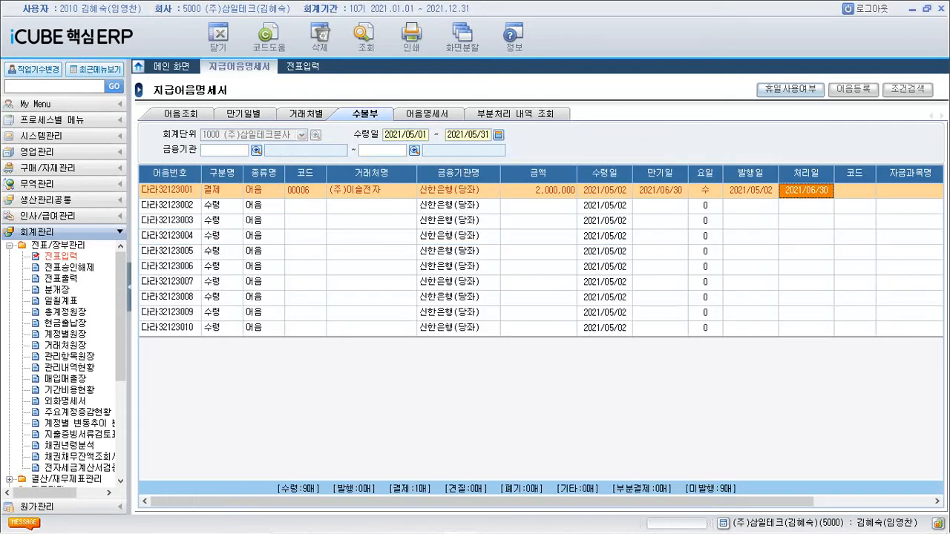
pyautogui.click(427, 114)
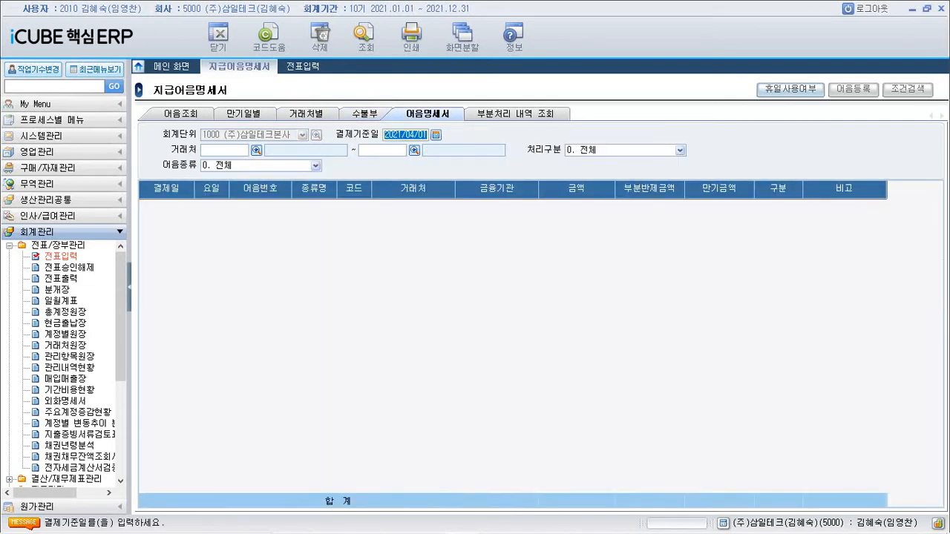
pyautogui.write('20210630')
pyautogui.press('Return')
pyautogui.press('Return')
pyautogui.press('Return')
pyautogui.press('Return')
pyautogui.press('Return')
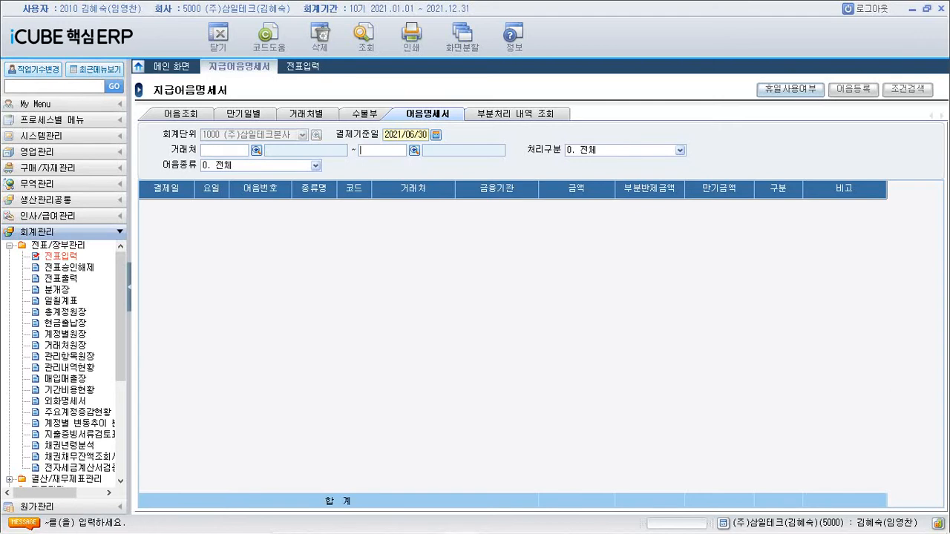
pyautogui.press('Return')
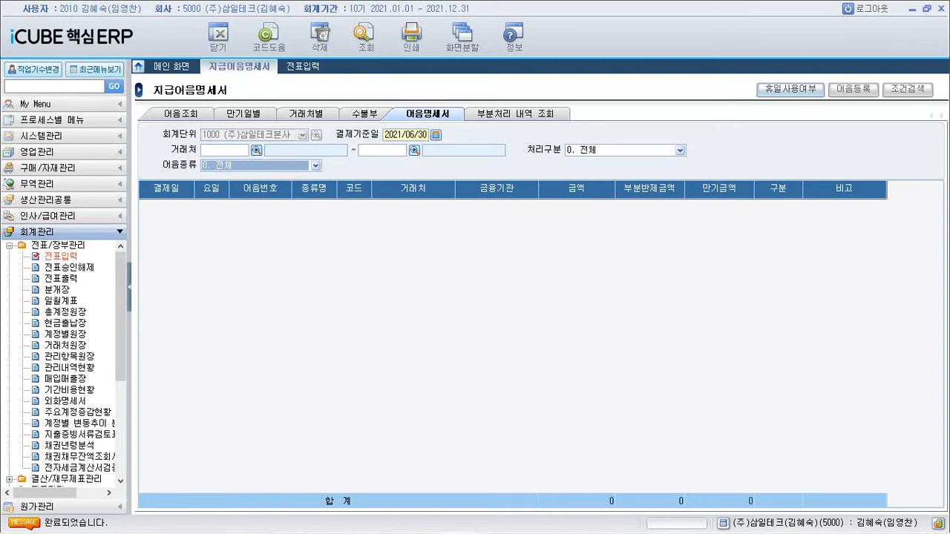
# Step: Recheck the settled note in the 만기일별 and 수불부 views
pyautogui.click(405, 134)
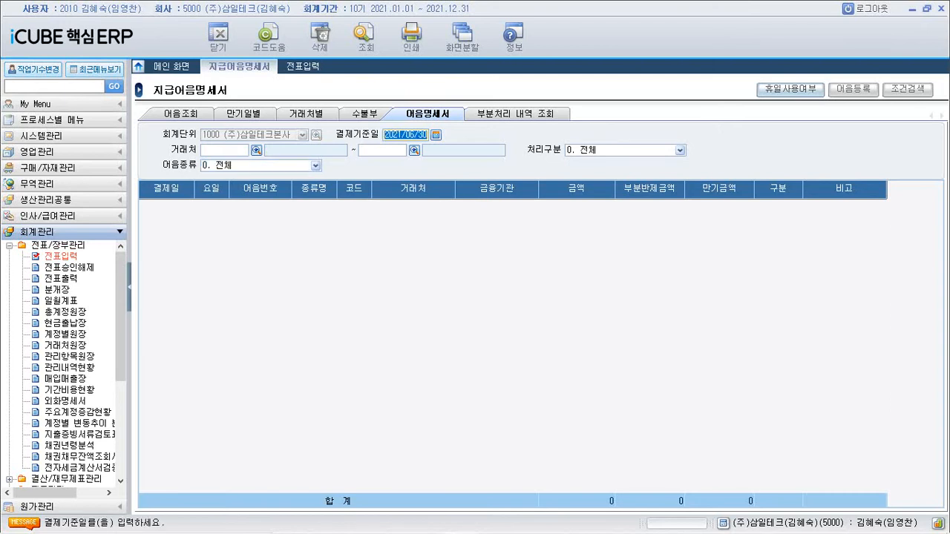
pyautogui.click(261, 113)
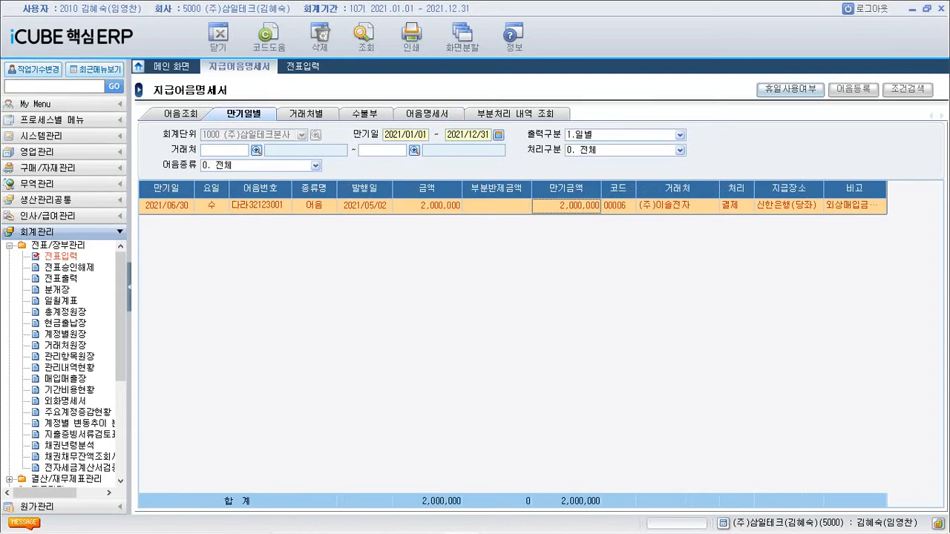
pyautogui.click(360, 113)
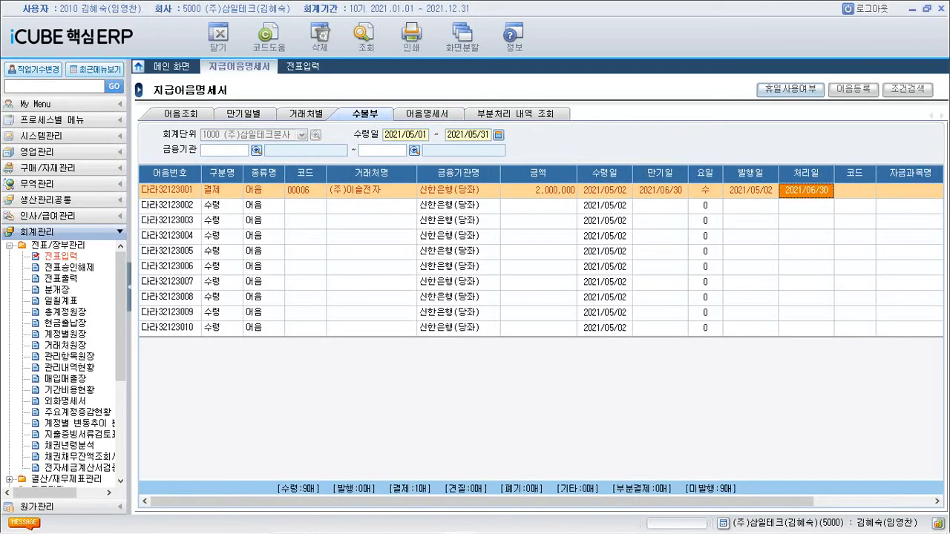
# Step: Query the 어음명세서 view with 결제기준일 2021/12/31 for all trading partners, and open the 부분처리 내역 조회 view
pyautogui.click(427, 114)
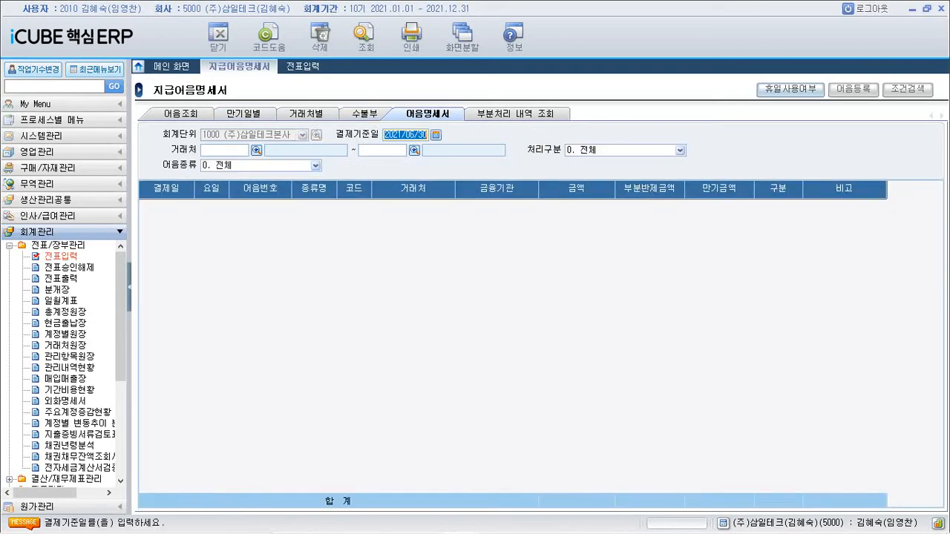
pyautogui.click(256, 150)
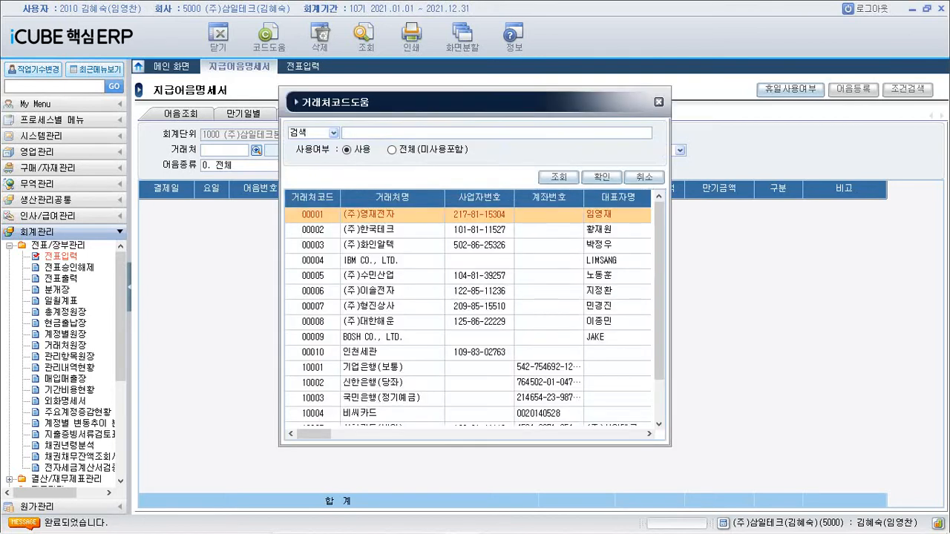
pyautogui.click(658, 102)
pyautogui.click(405, 135)
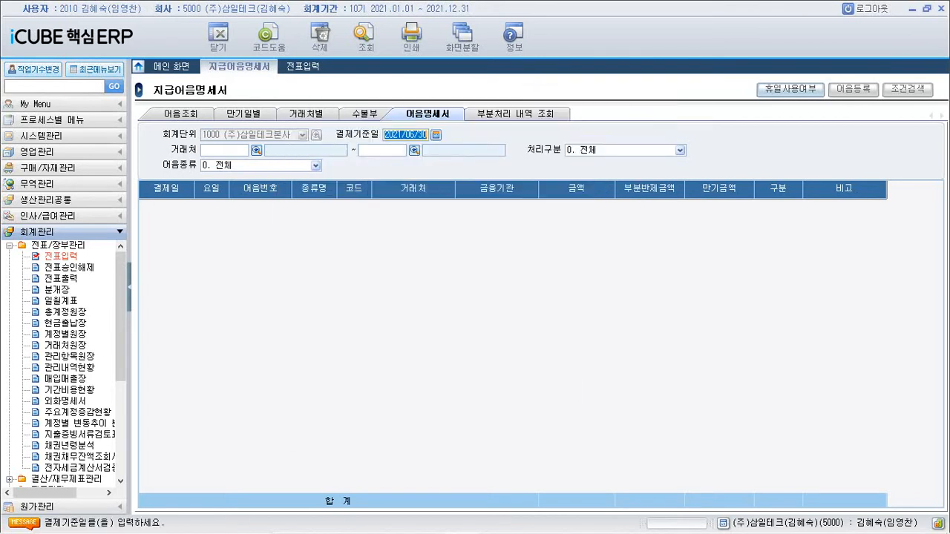
pyautogui.press('BackSpace')
pyautogui.write('2021/12/31')
pyautogui.press('Return')
pyautogui.press('Return')
pyautogui.press('Return')
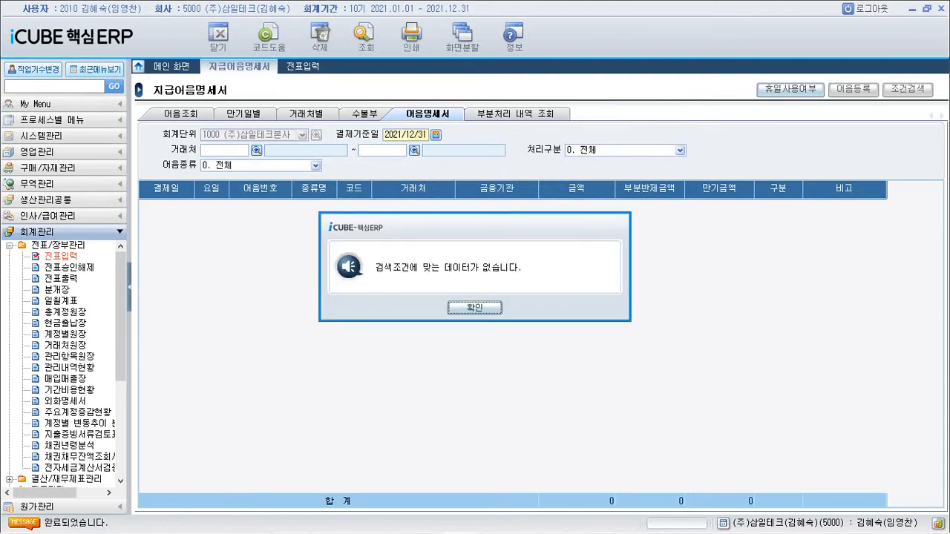
pyautogui.press('Return')
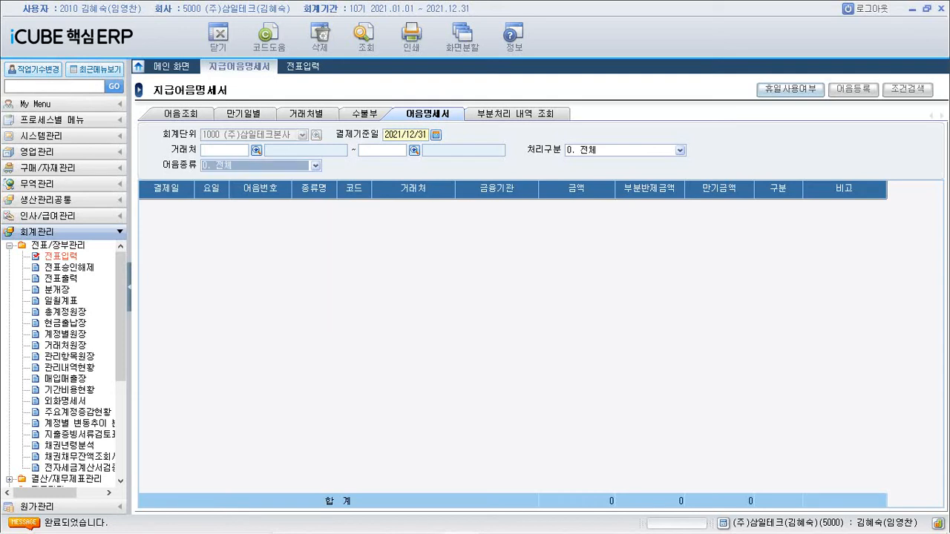
pyautogui.click(515, 114)
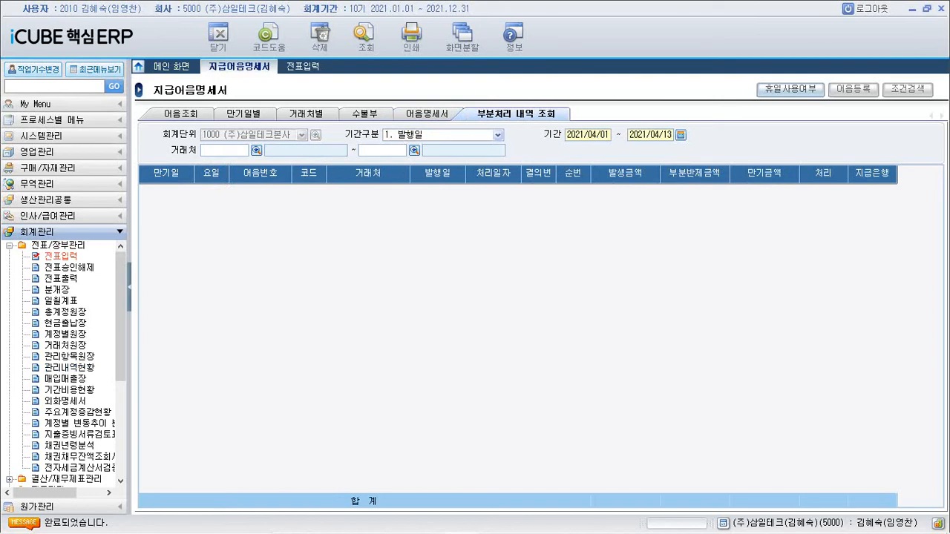
# Step: Open 자금계획카렌다 under 자금관리 and query the daily income and expense plans for 2021/05
pyautogui.scroll(-4, 66, 364)
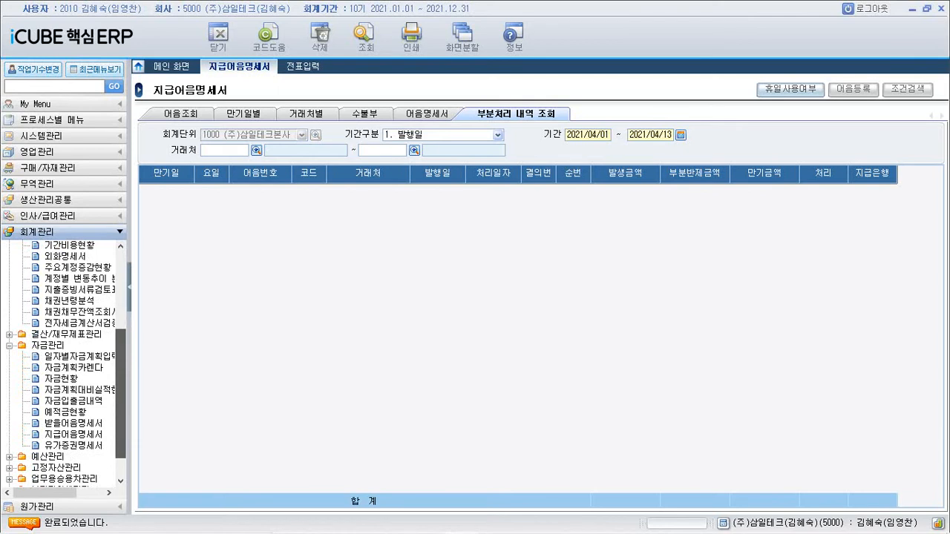
pyautogui.click(73, 368)
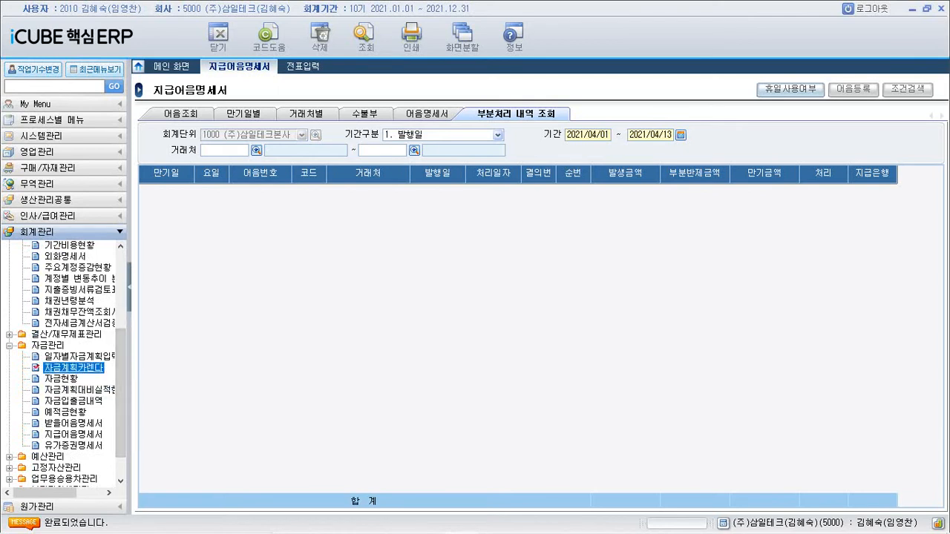
pyautogui.doubleClick(73, 368)
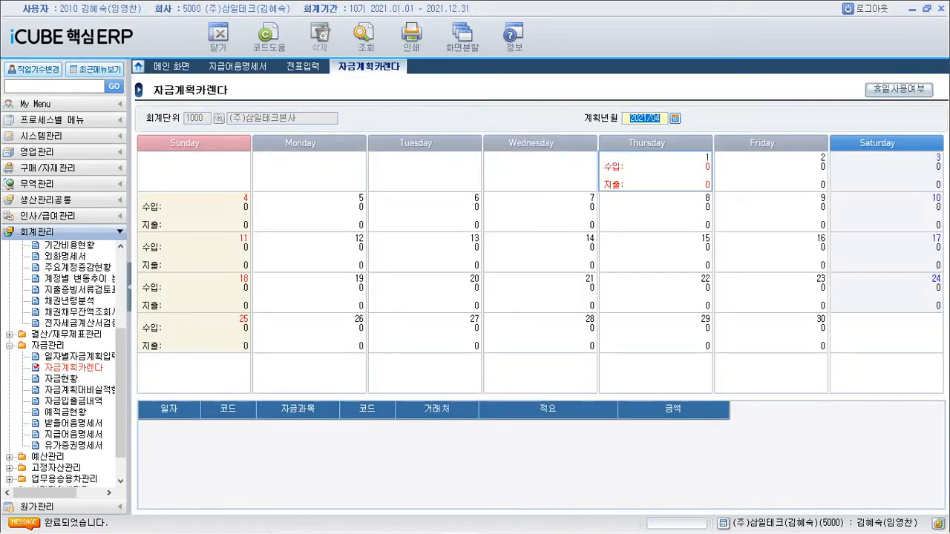
pyautogui.write('202105')
pyautogui.press('Return')
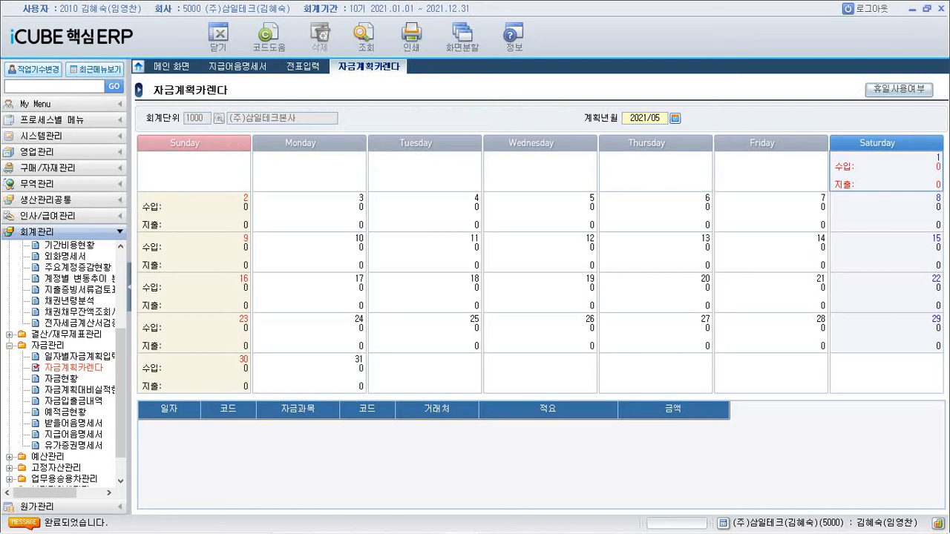
pyautogui.click(365, 37)
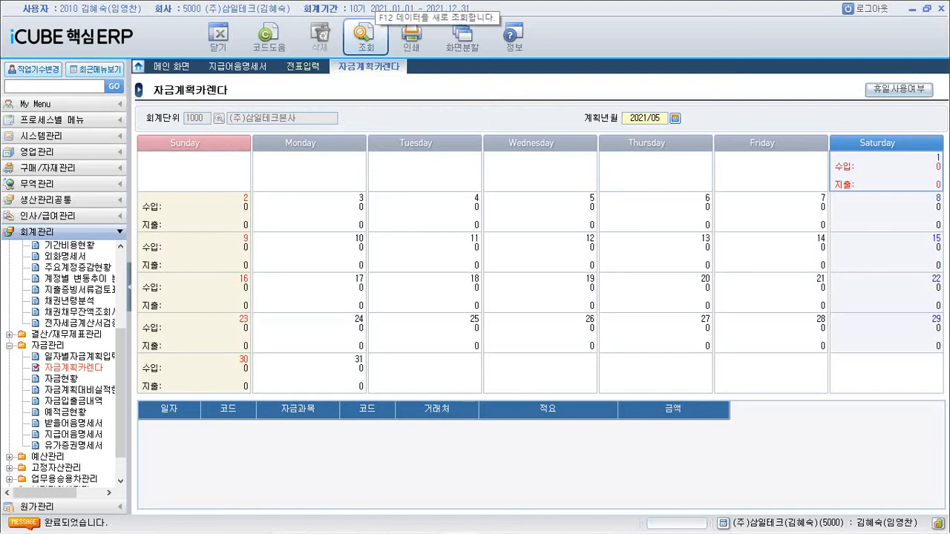
pyautogui.click(365, 37)
pyautogui.click(655, 252)
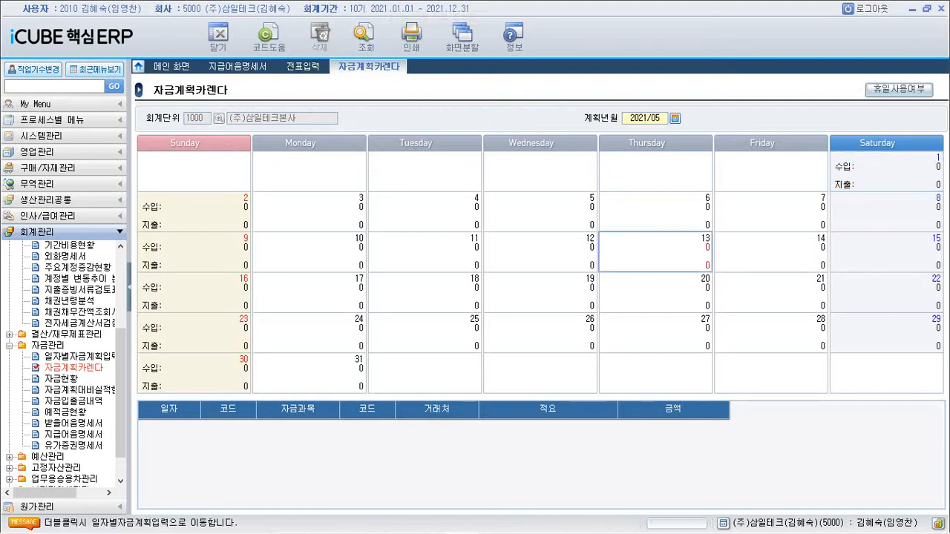
pyautogui.click(539, 333)
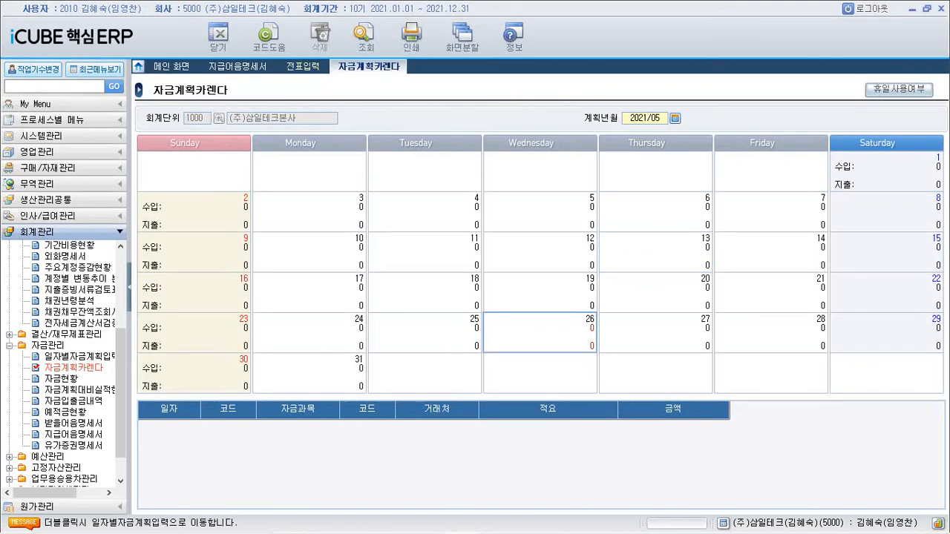
# Step: Set 계획년월 to 2021/06 and examine the planned income and expenses for the June dates
pyautogui.click(644, 118)
pyautogui.write('202106')
pyautogui.press('Return')
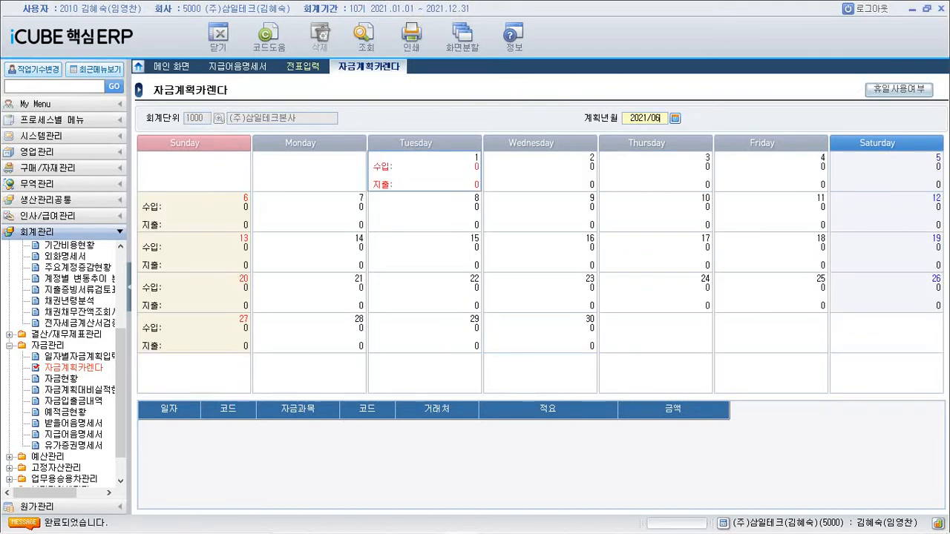
pyautogui.click(655, 252)
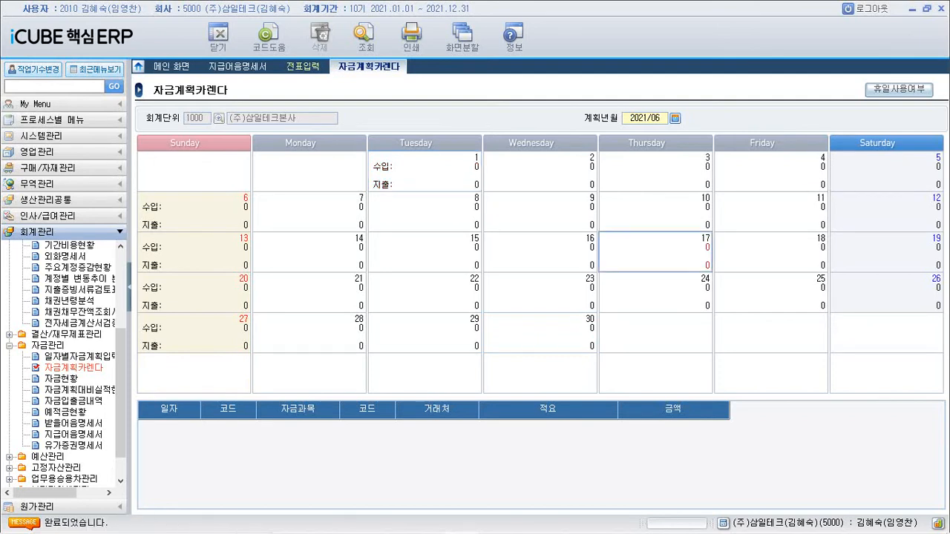
pyautogui.click(655, 292)
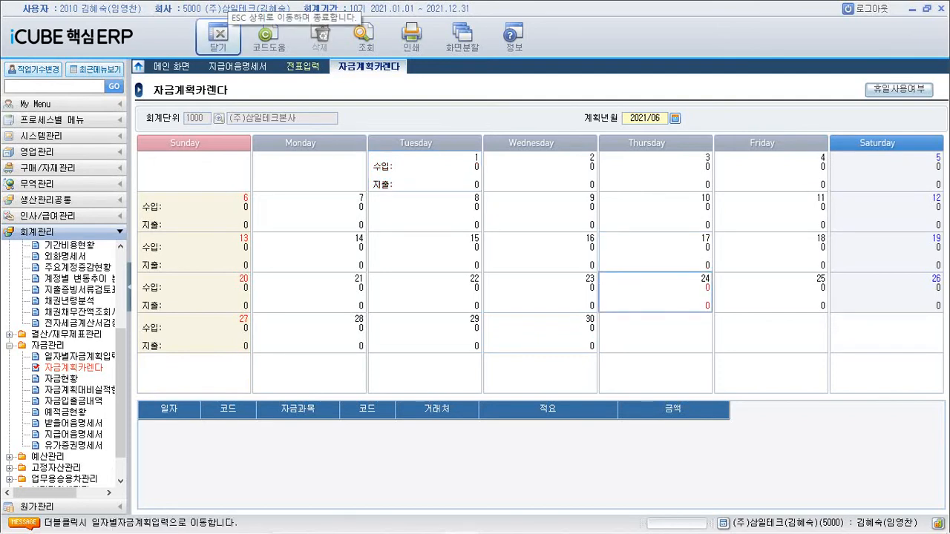
# Step: Close the 자금계획카렌다 and 전표입력 screens, leaving 지급어음명세서 open
pyautogui.click(218, 33)
pyautogui.click(218, 36)
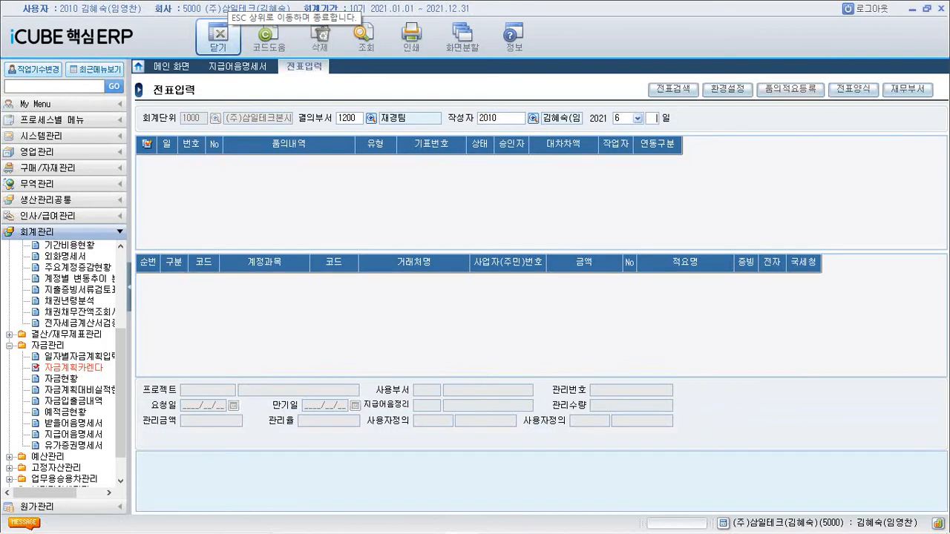
pyautogui.click(218, 35)
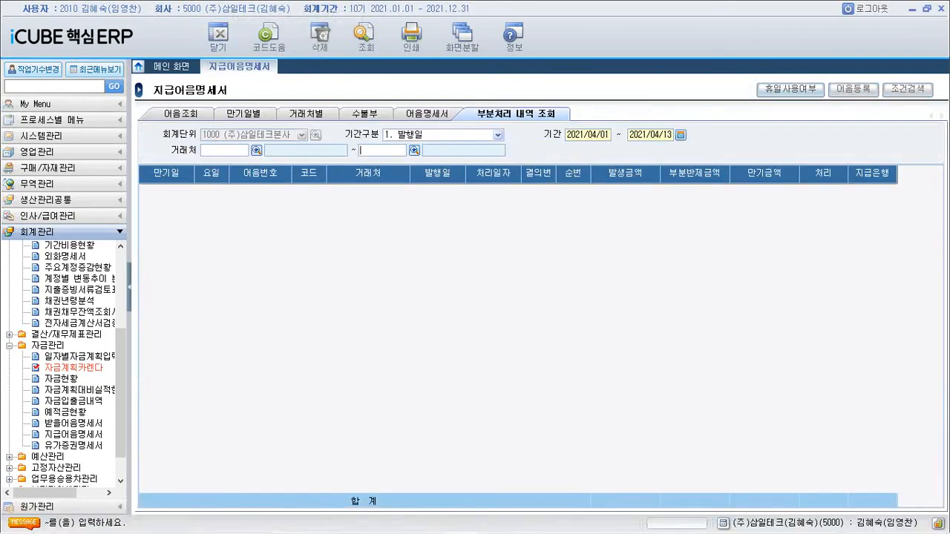
pyautogui.moveTo(496, 529)
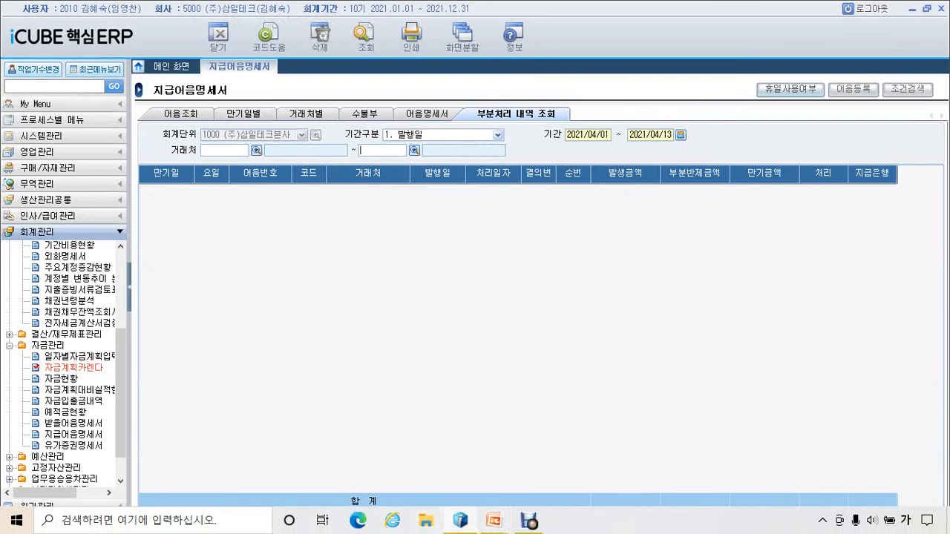
pyautogui.click(586, 445)
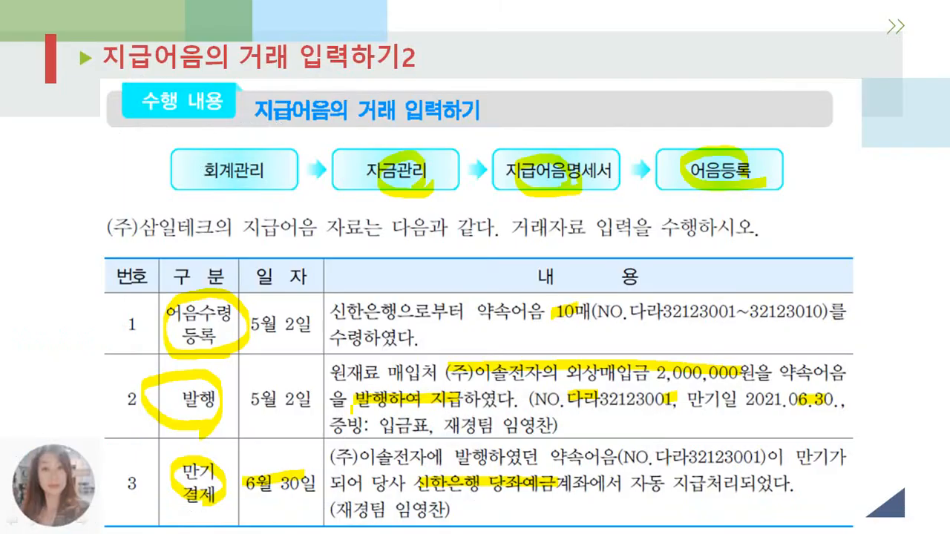
pyautogui.press('Right')
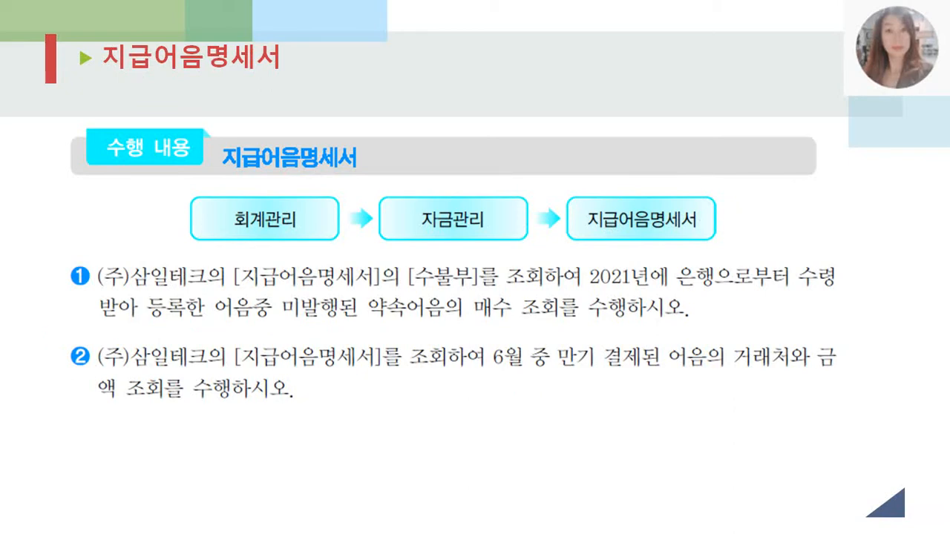
pyautogui.click(34, 521)
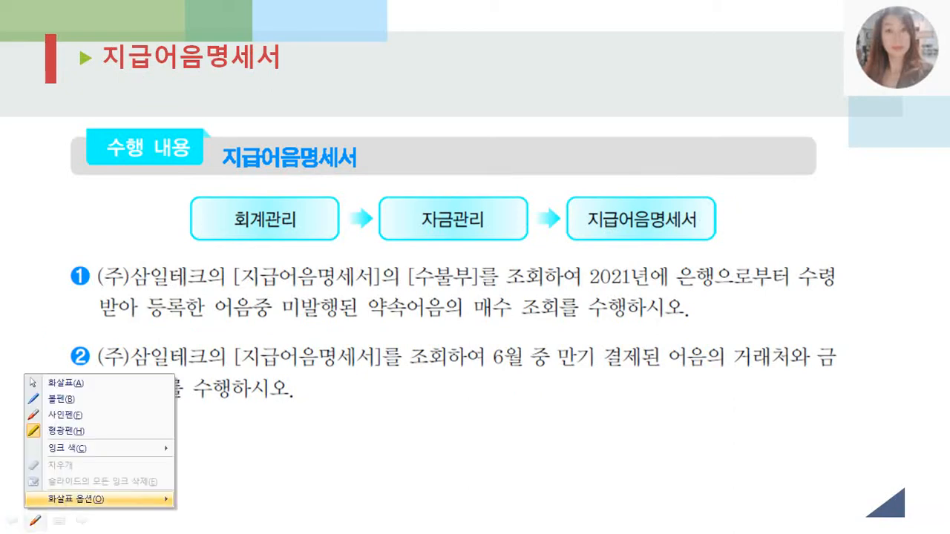
pyautogui.click(65, 431)
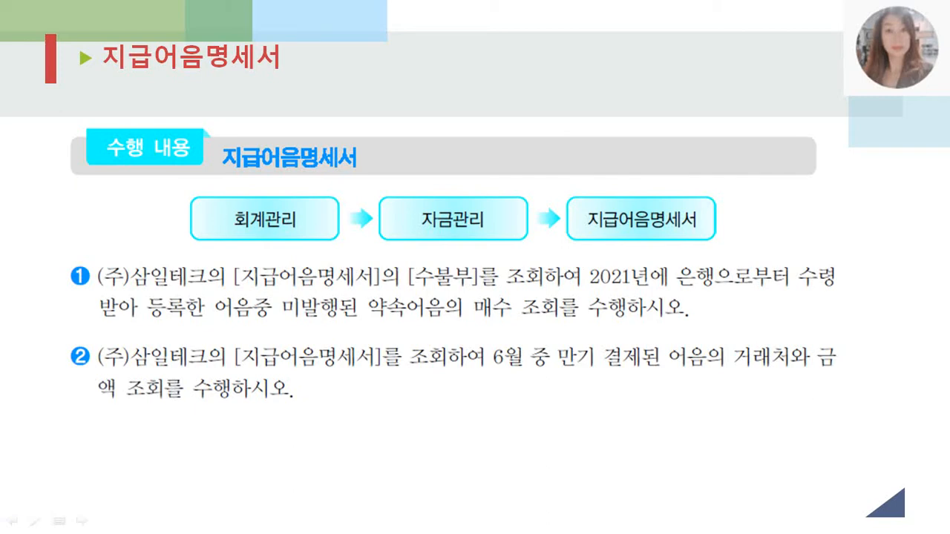
pyautogui.moveTo(406, 285); pyautogui.dragTo(447, 285)
pyautogui.moveTo(590, 279); pyautogui.dragTo(662, 276)
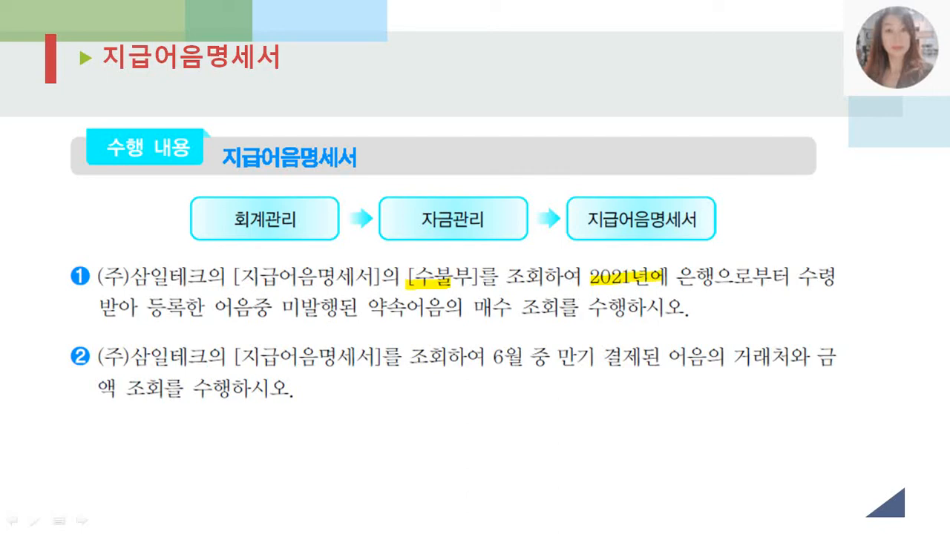
pyautogui.moveTo(282, 309)
pyautogui.mouseDown()
pyautogui.moveTo(537, 313)
pyautogui.moveTo(511, 317)
pyautogui.mouseUp()
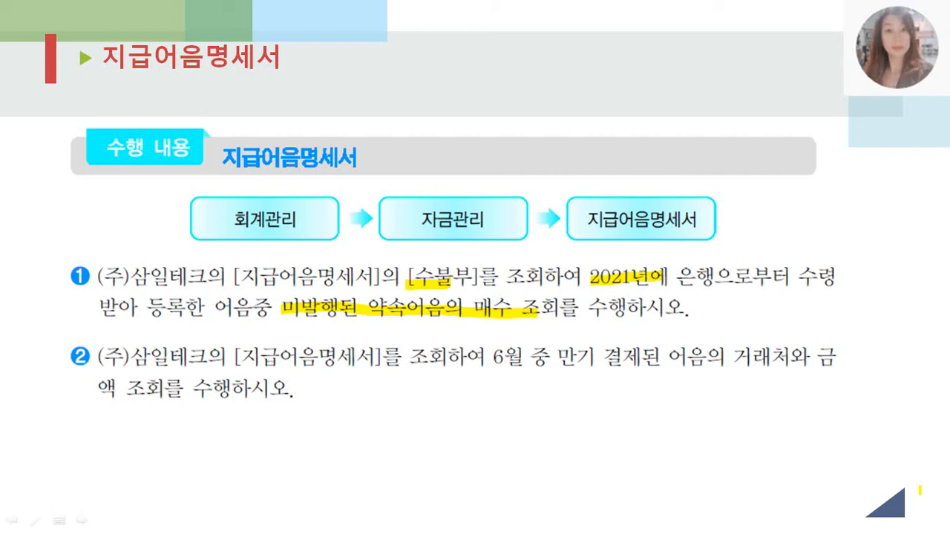
pyautogui.moveTo(749, 359)
pyautogui.mouseDown()
pyautogui.moveTo(782, 346)
pyautogui.moveTo(835, 356)
pyautogui.mouseUp()
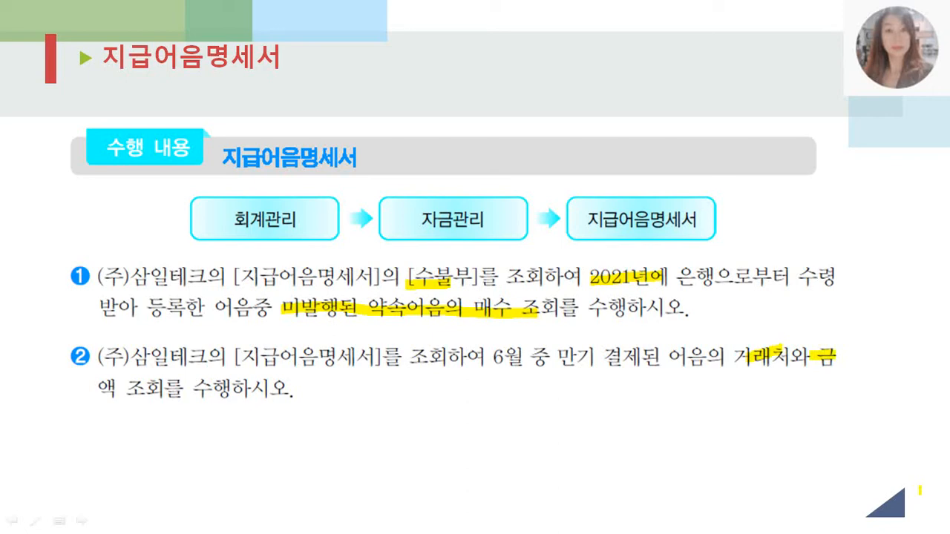
# Step: Check the number of unissued notes in the 수불부 view and the settled June note's trading partner and amount in 만기일별
pyautogui.hotkey('alt', 'Tab')
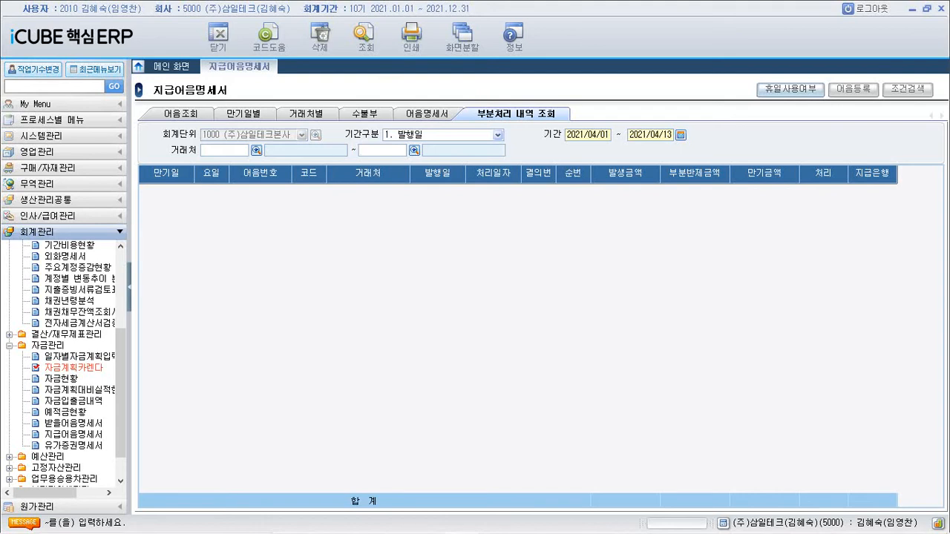
pyautogui.click(365, 113)
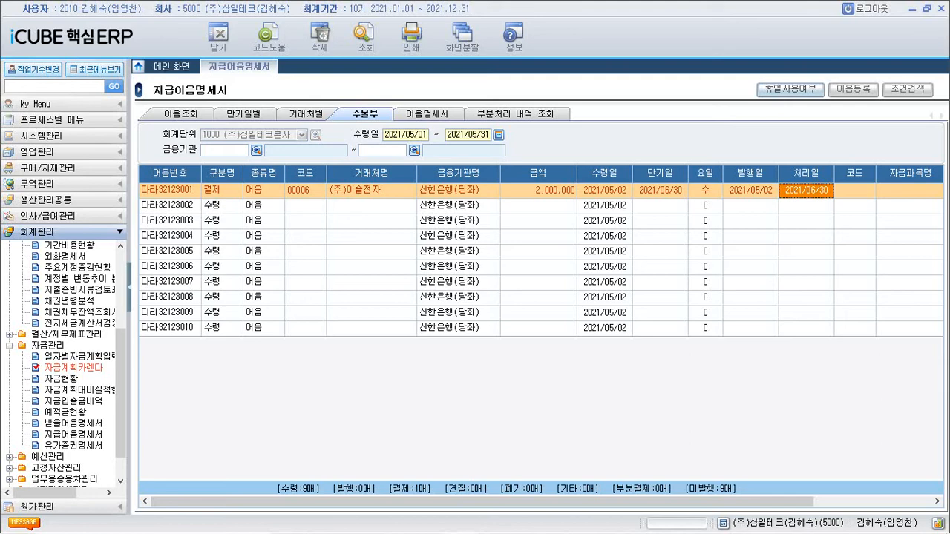
pyautogui.click(243, 113)
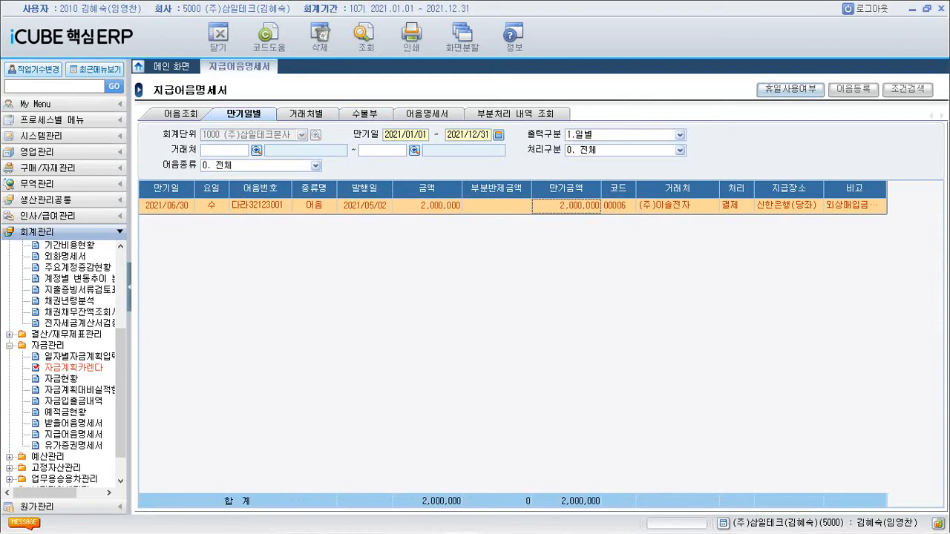
pyautogui.click(676, 206)
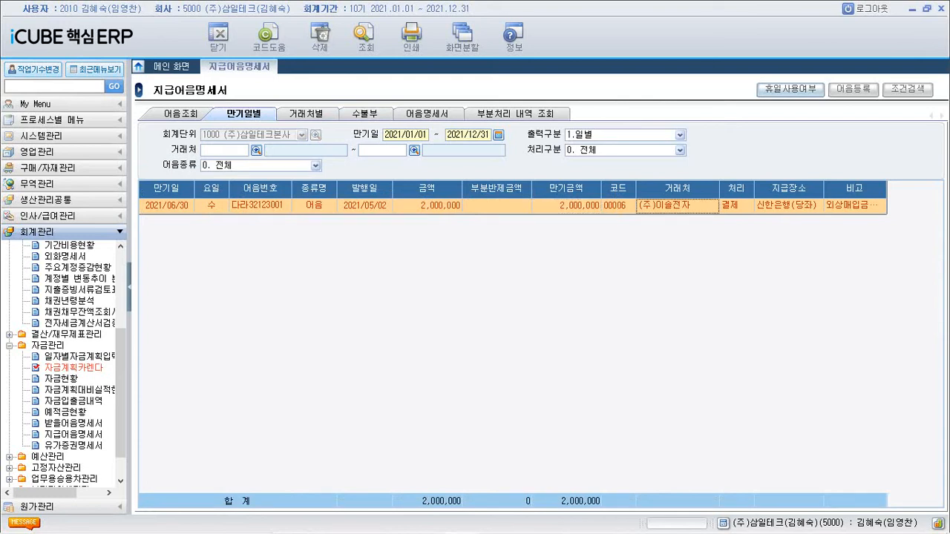
pyautogui.click(567, 206)
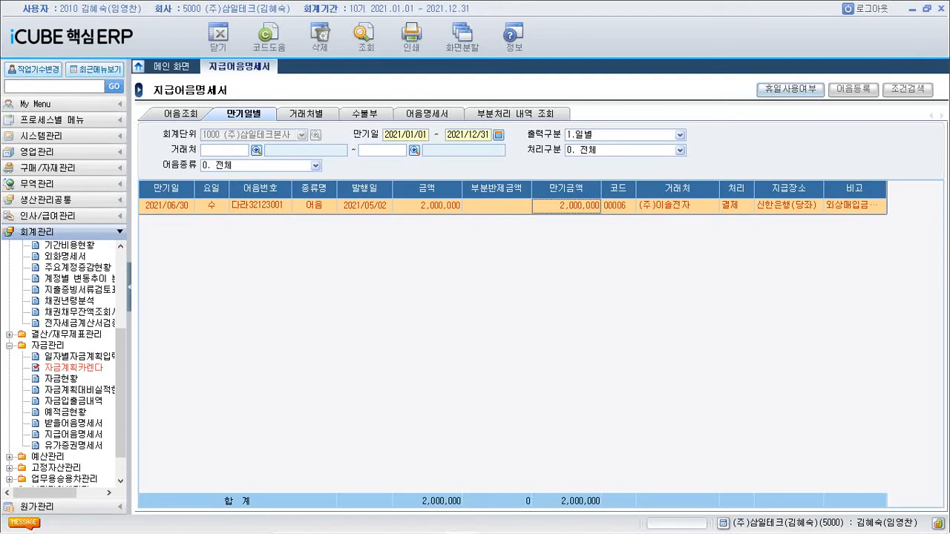
# Step: Clear the 만기일별 query results and close the 지급어음명세서 screen
pyautogui.click(218, 38)
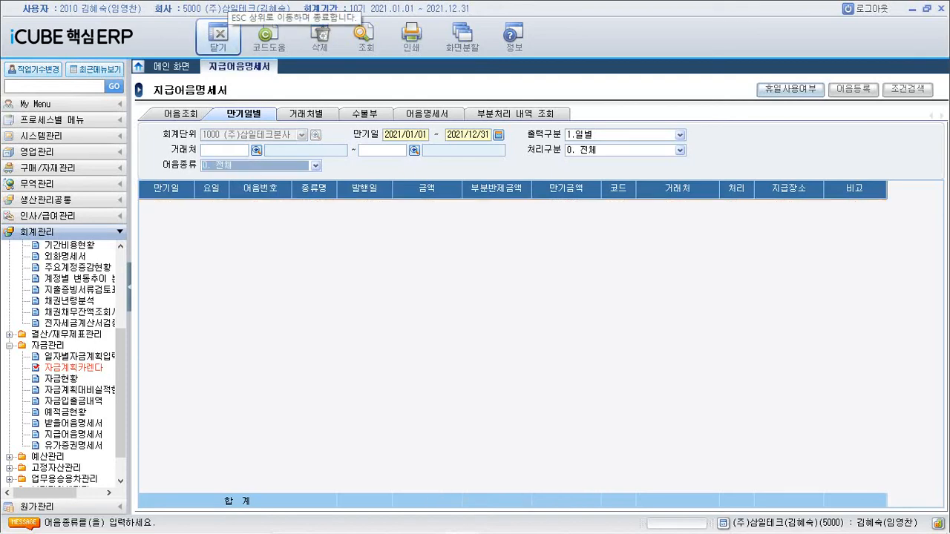
pyautogui.click(218, 37)
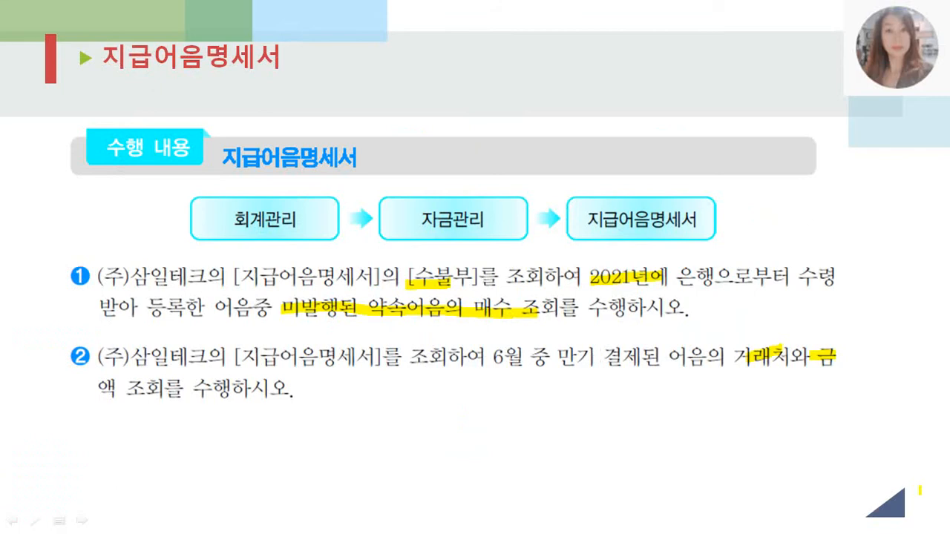
pyautogui.hotkey('alt', 'Tab')
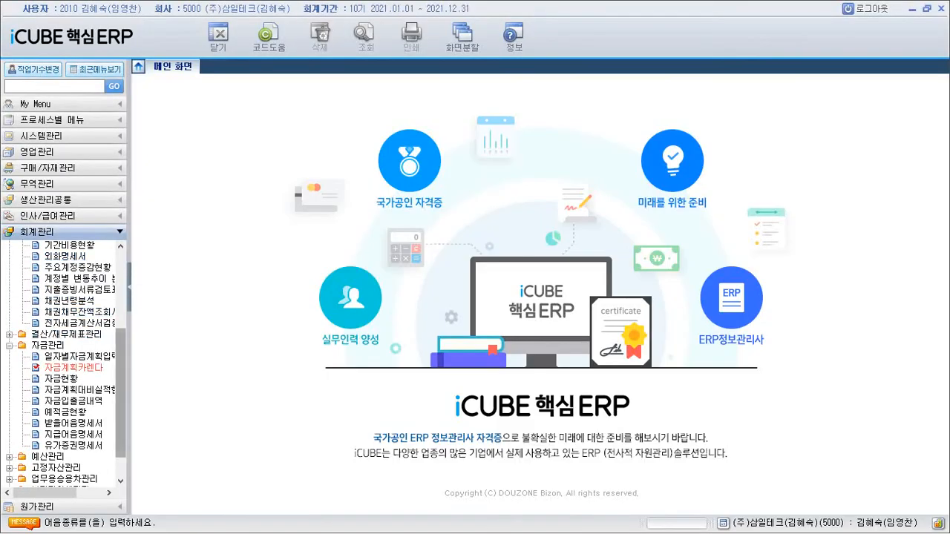
pyautogui.scroll(-1, 121, 394)
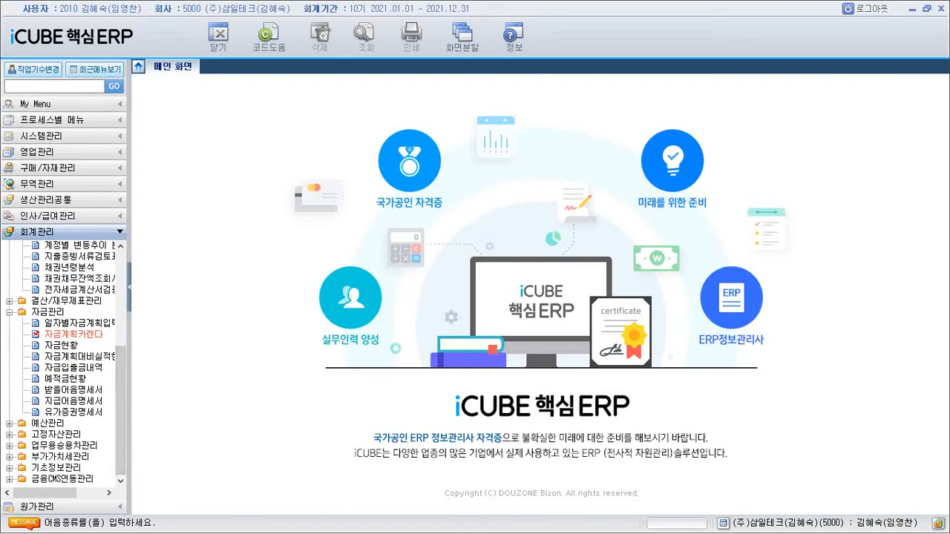
# Step: View the reports listed under the 부가가치세관리 folder of 회계관리
pyautogui.click(59, 457)
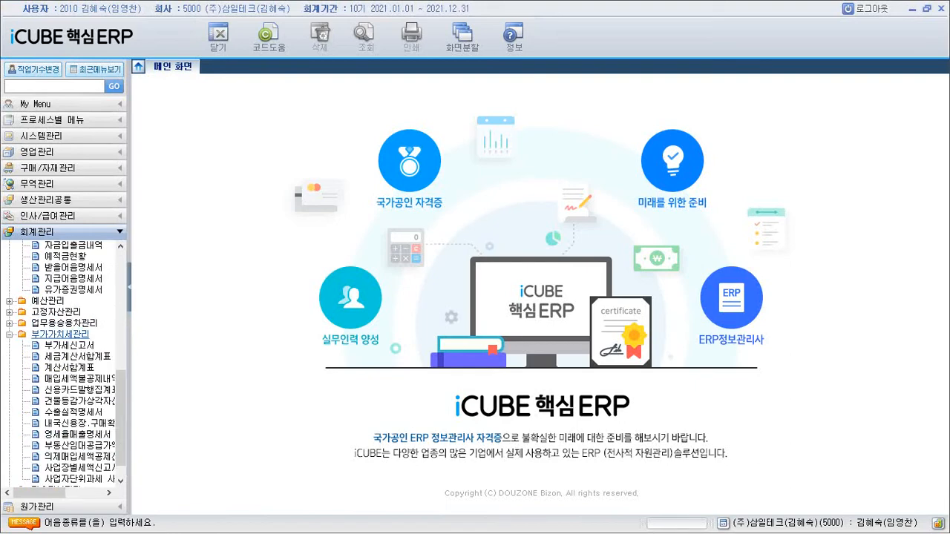
pyautogui.click(61, 334)
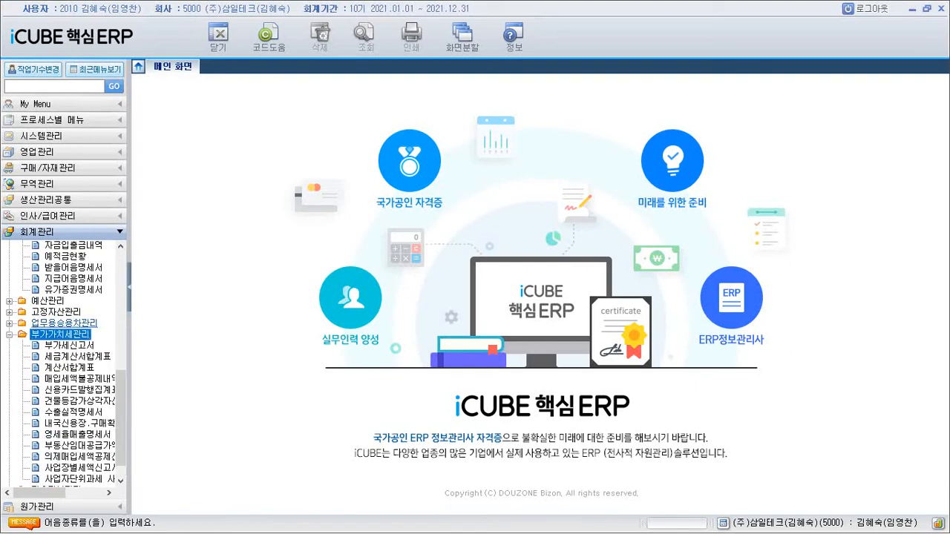
pyautogui.scroll(2, 75, 290)
pyautogui.scroll(6, 60, 282)
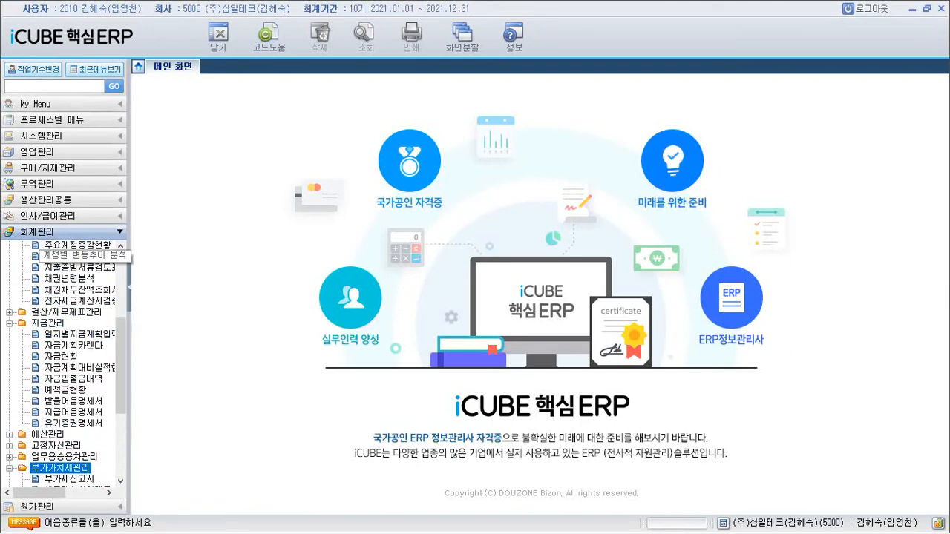
pyautogui.scroll(1, 58, 257)
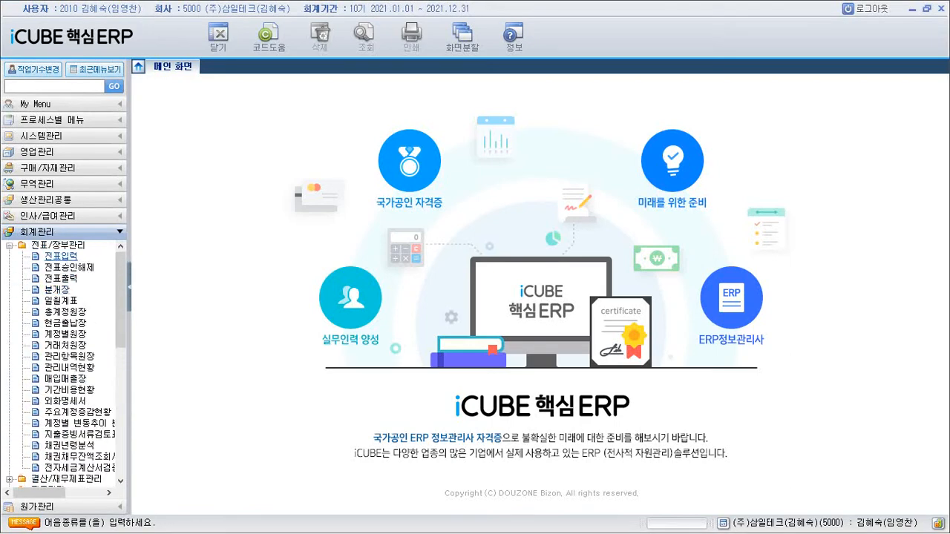
# Step: Open 전표입력 and list all April 2021 vouchers by leaving the day blank
pyautogui.doubleClick(61, 257)
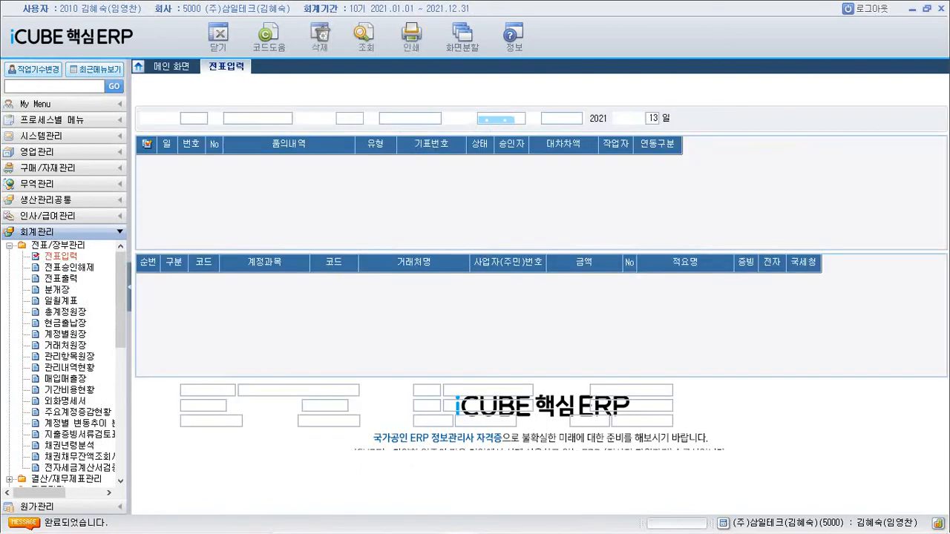
pyautogui.press('Return')
pyautogui.press('Return')
pyautogui.press('Return')
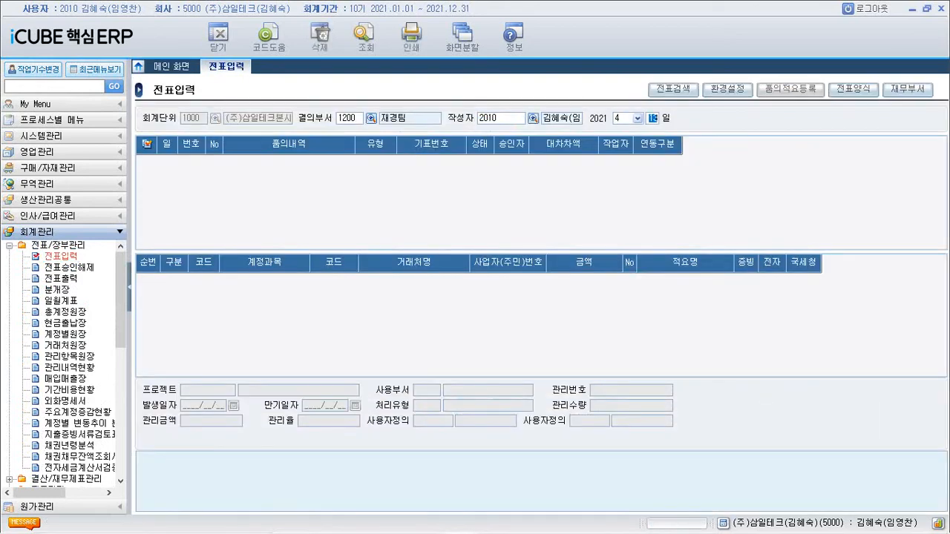
pyautogui.press('BackSpace')
pyautogui.press('Return')
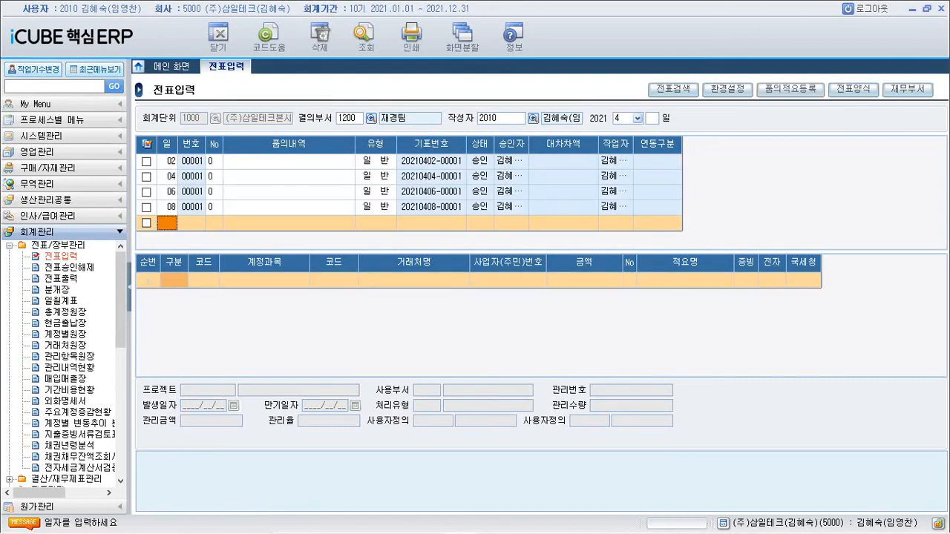
# Step: Examine the 외상매입금 debit line and the 받을어음 credit line of the 8 April voucher
pyautogui.click(167, 207)
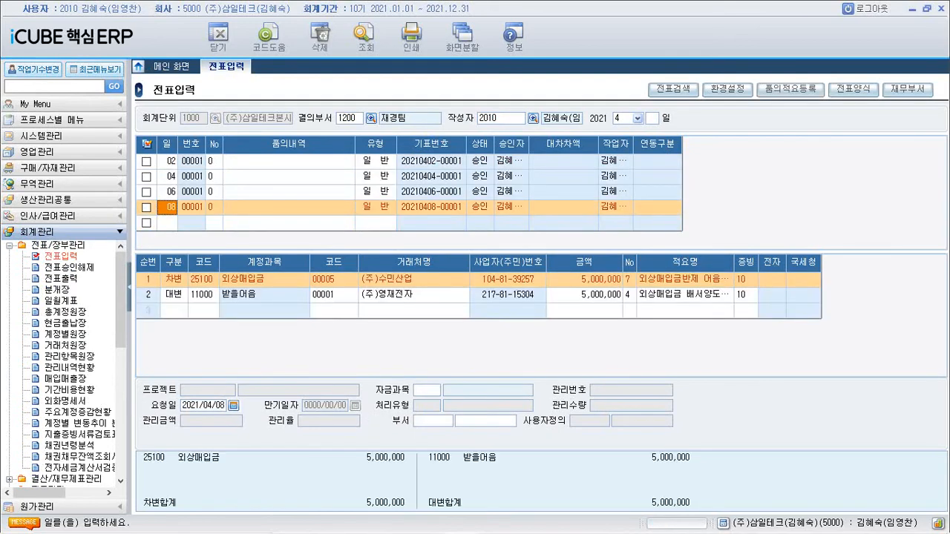
pyautogui.click(174, 280)
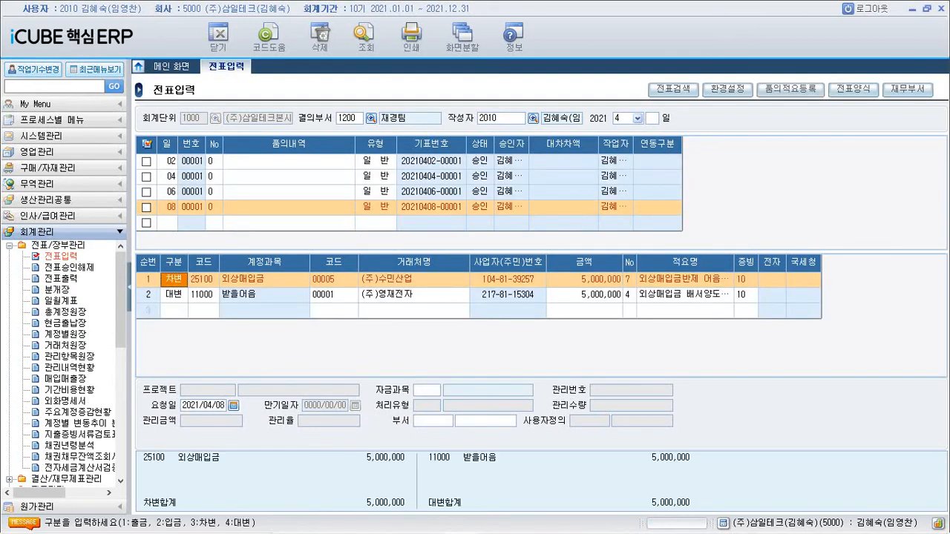
pyautogui.click(173, 295)
pyautogui.click(173, 280)
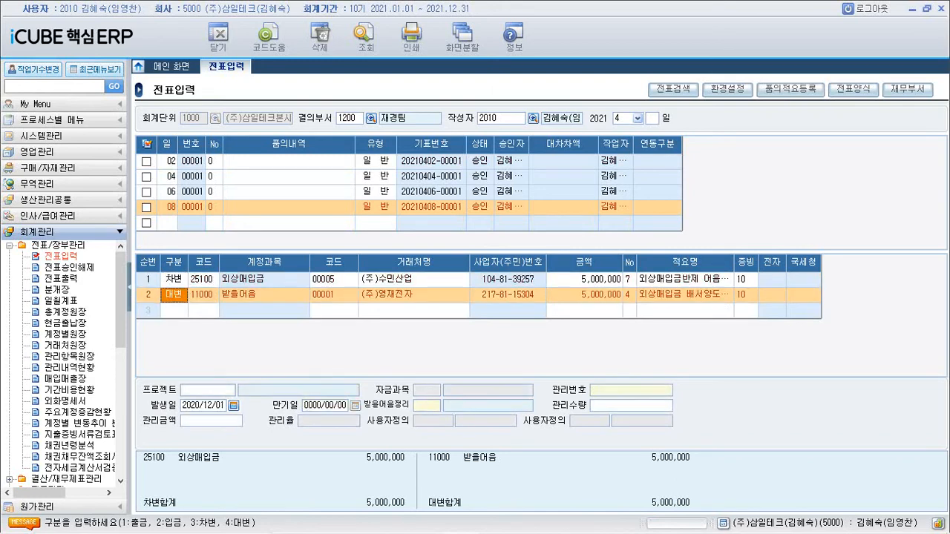
pyautogui.click(174, 294)
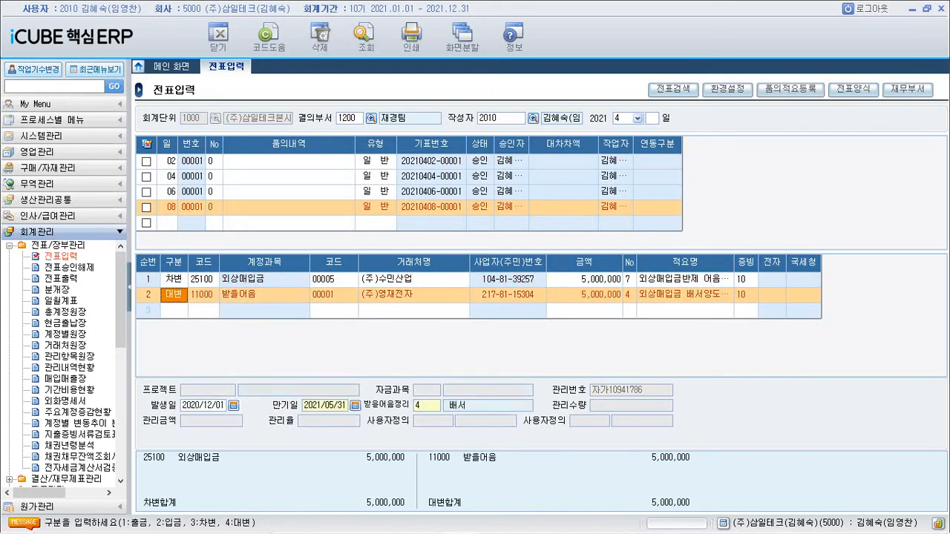
# Step: View the available 유형 options for the 8 April voucher without changing its type
pyautogui.click(167, 223)
pyautogui.click(376, 207)
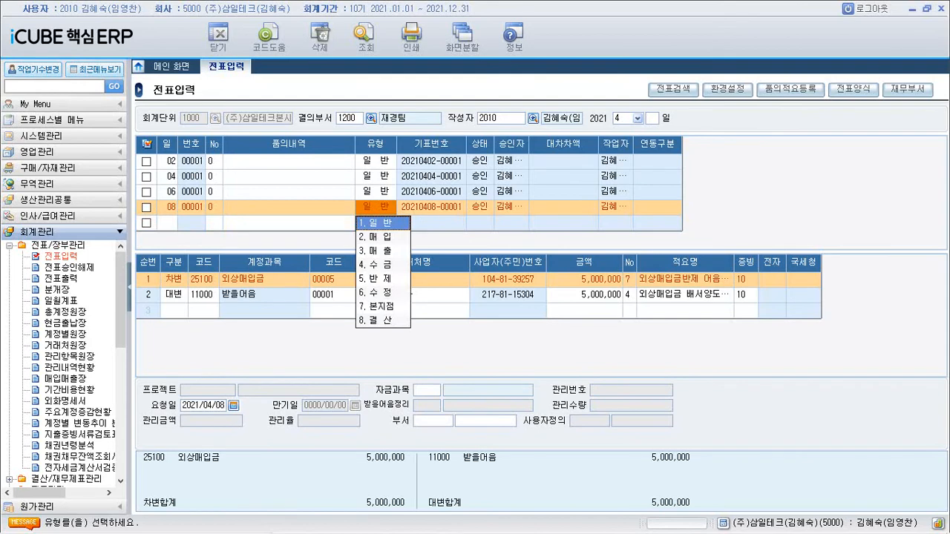
pyautogui.press('Escape')
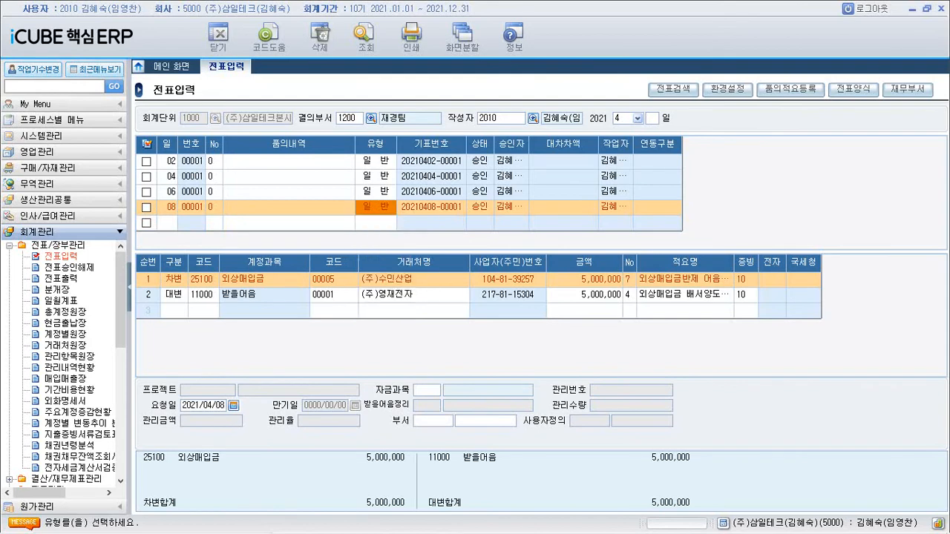
pyautogui.click(167, 223)
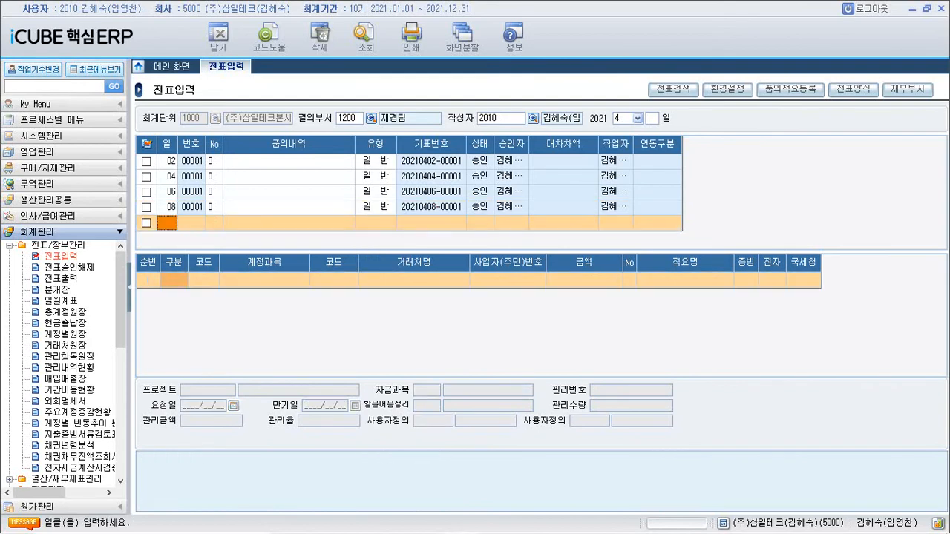
pyautogui.click(167, 207)
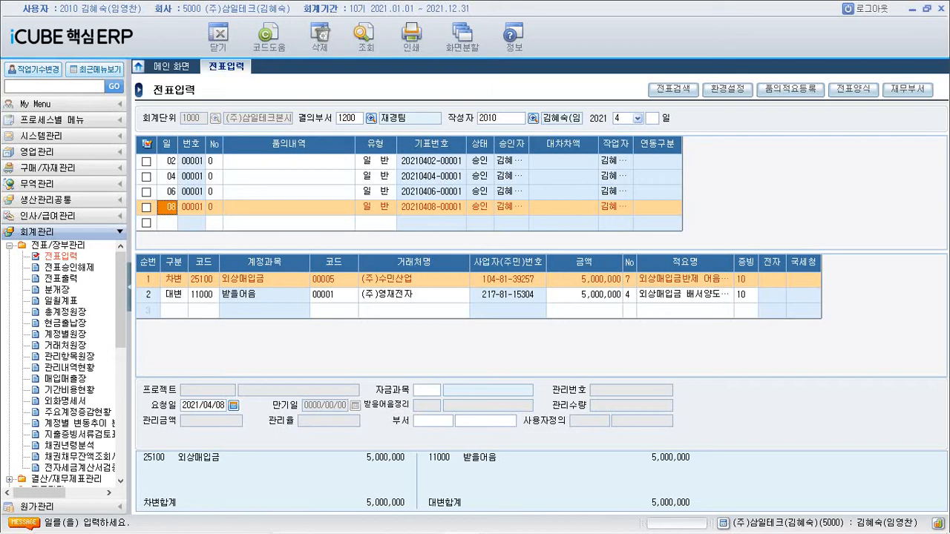
# Step: Start a new 일반 voucher for day 08, view the 매입정보 form with 구분 5 (매입부가세), and cancel the form
pyautogui.click(167, 224)
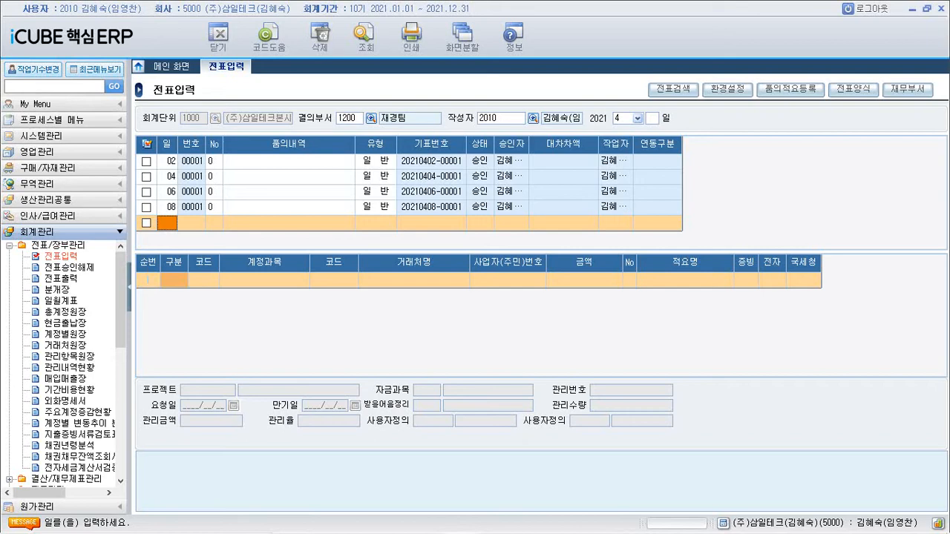
pyautogui.write('08')
pyautogui.press('Return')
pyautogui.press('Return')
pyautogui.press('Return')
pyautogui.press('Return')
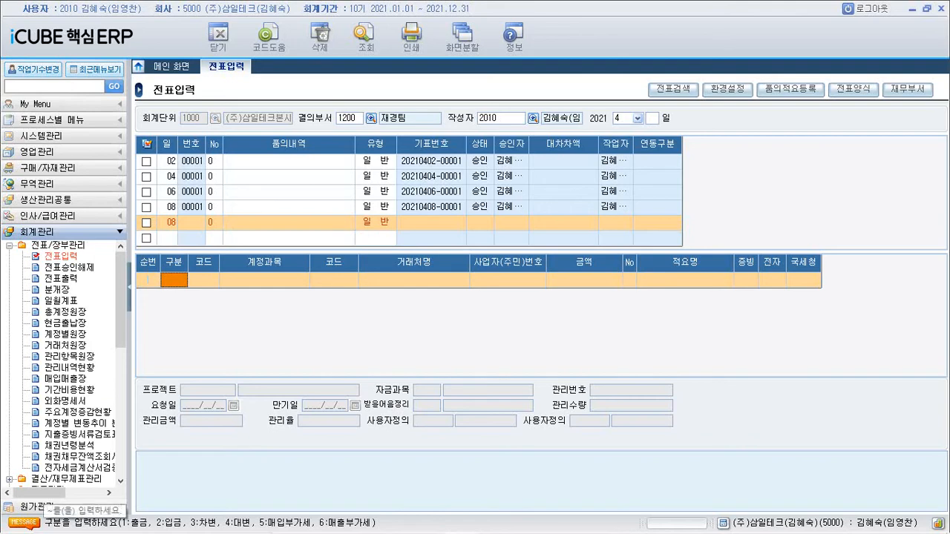
pyautogui.write('5')
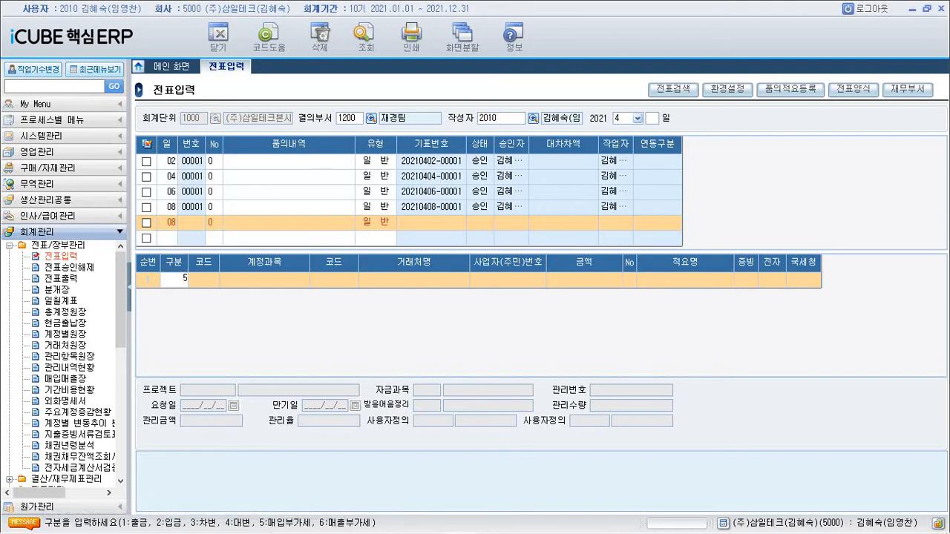
pyautogui.press('Return')
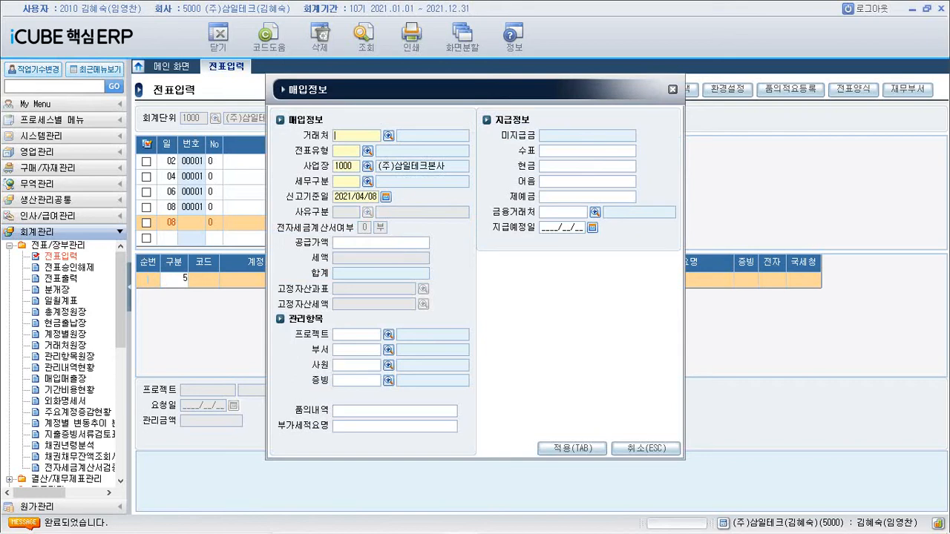
pyautogui.press('Escape')
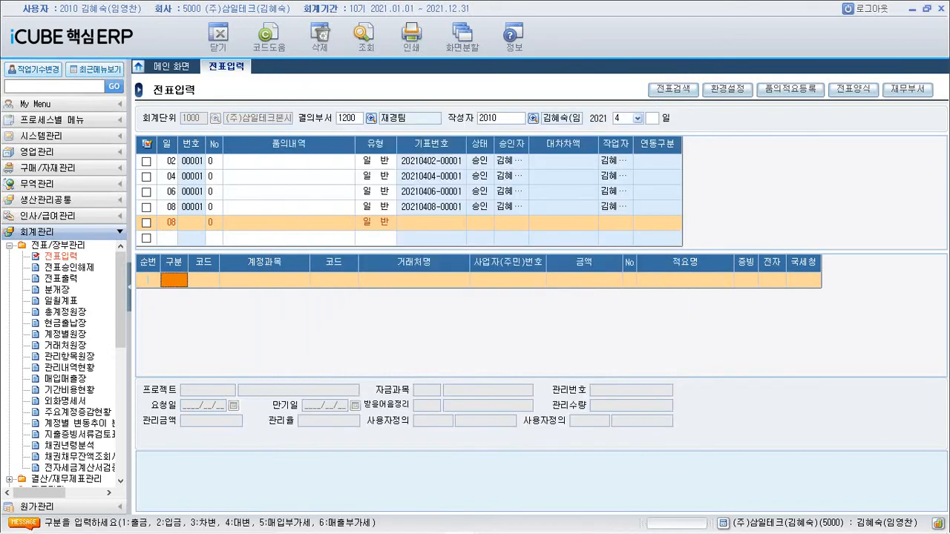
# Step: View the 매출정보 form with 구분 6 (매출부가세) on the new voucher line and cancel it
pyautogui.write('6')
pyautogui.press('Return')
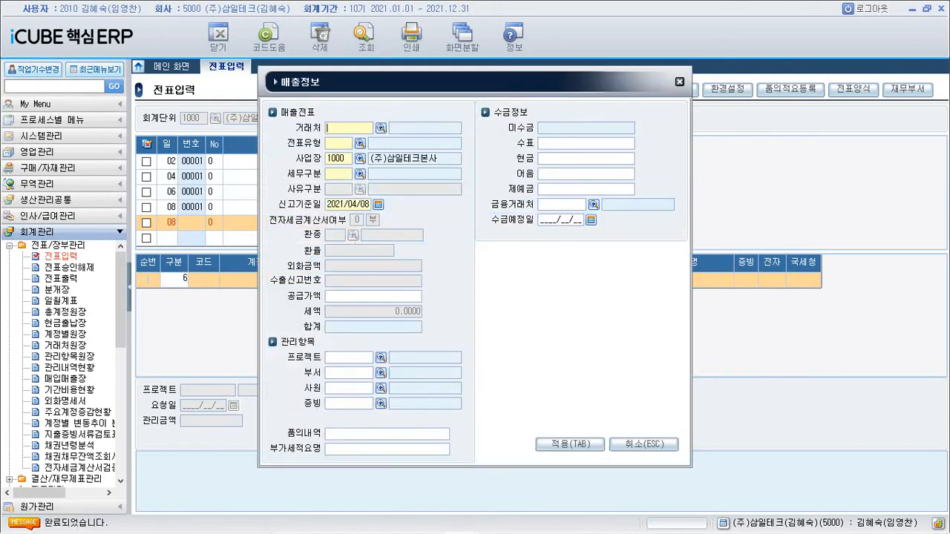
pyautogui.press('Escape')
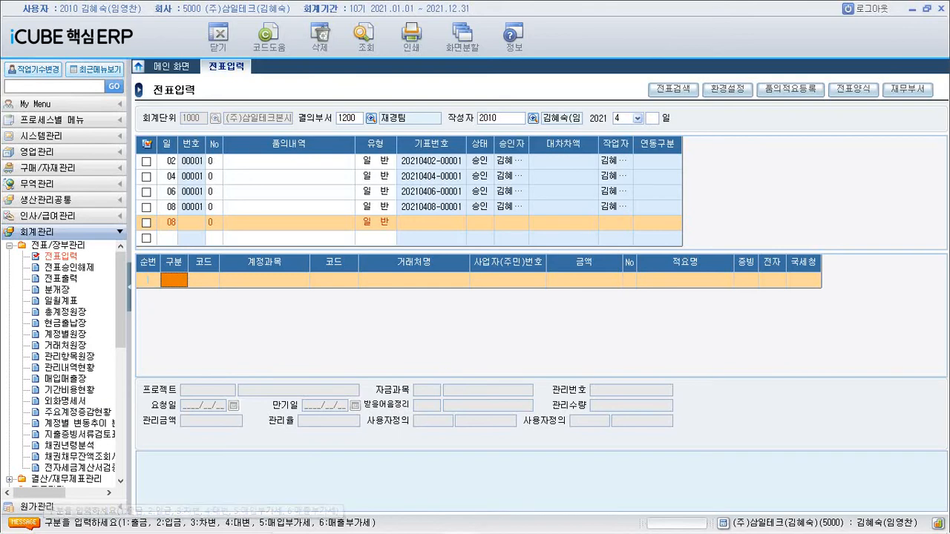
# Step: Discard the empty voucher row, clear the voucher list and log out of the ERP
pyautogui.moveTo(158, 532)
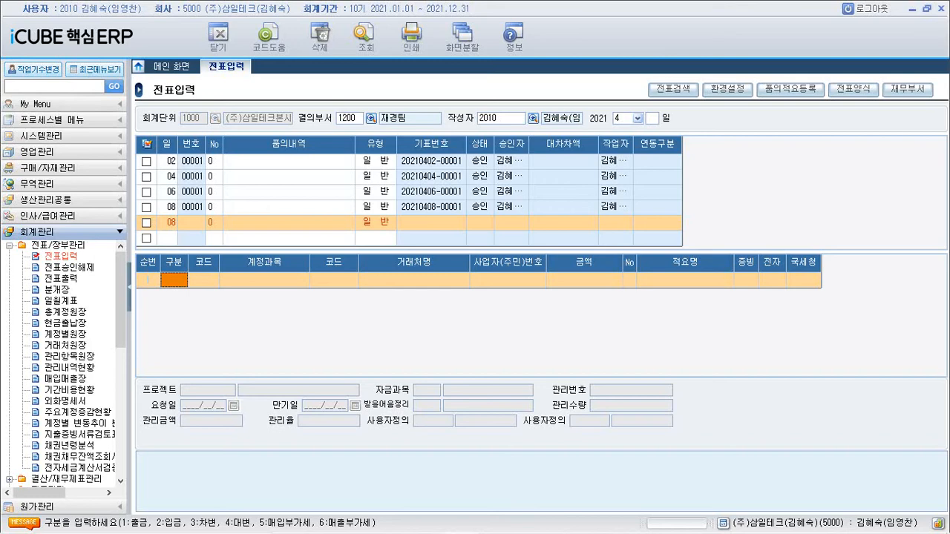
pyautogui.click(219, 34)
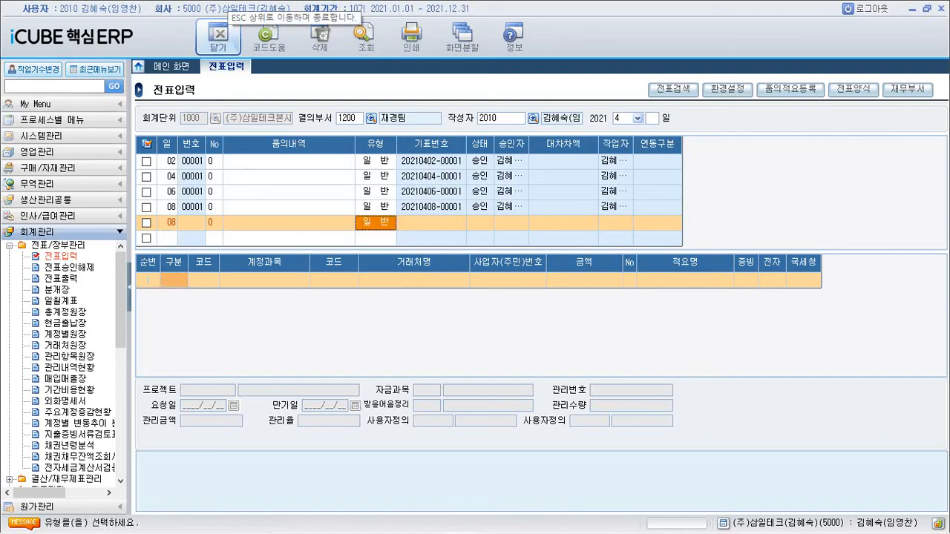
pyautogui.click(219, 34)
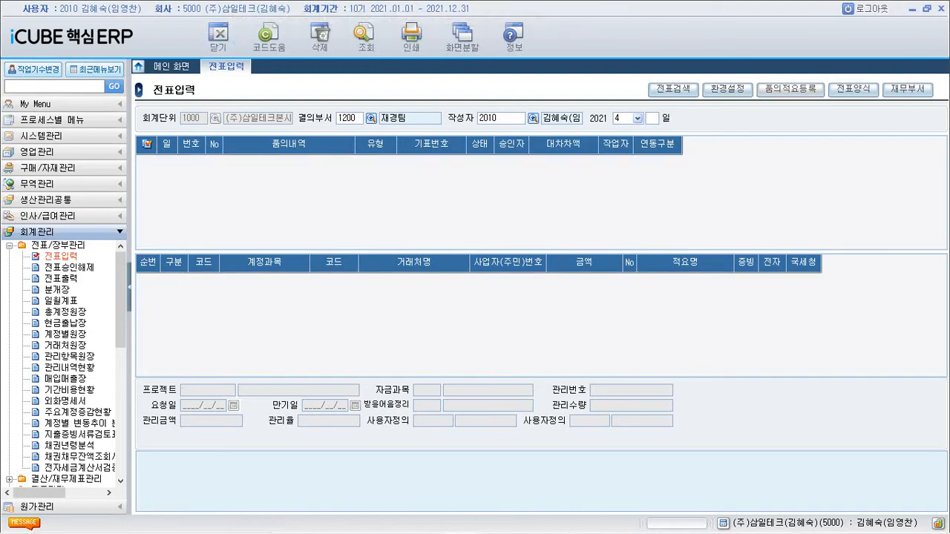
pyautogui.click(865, 9)
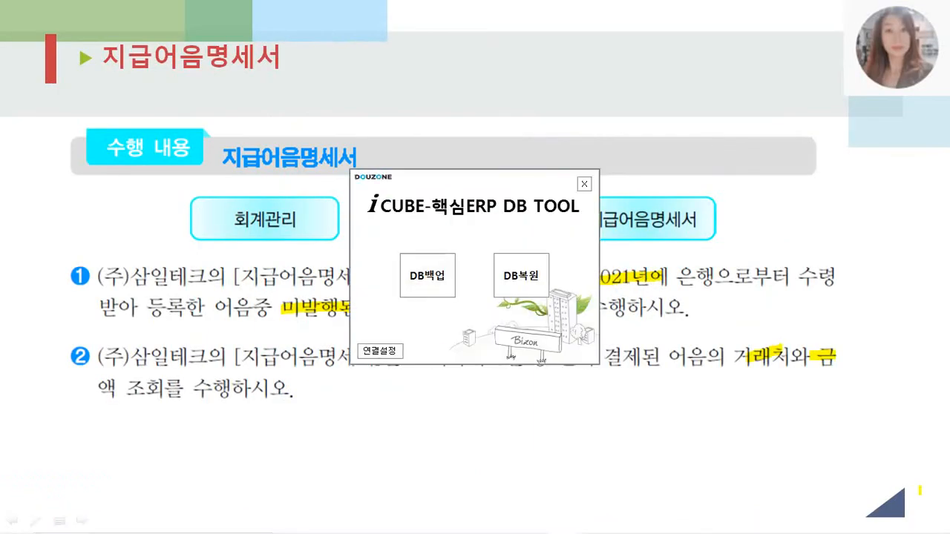
# Step: Back up the 핵심ERP database to the default folder with iCUBE-핵심ERP DB TOOL and open the backup location
pyautogui.click(428, 275)
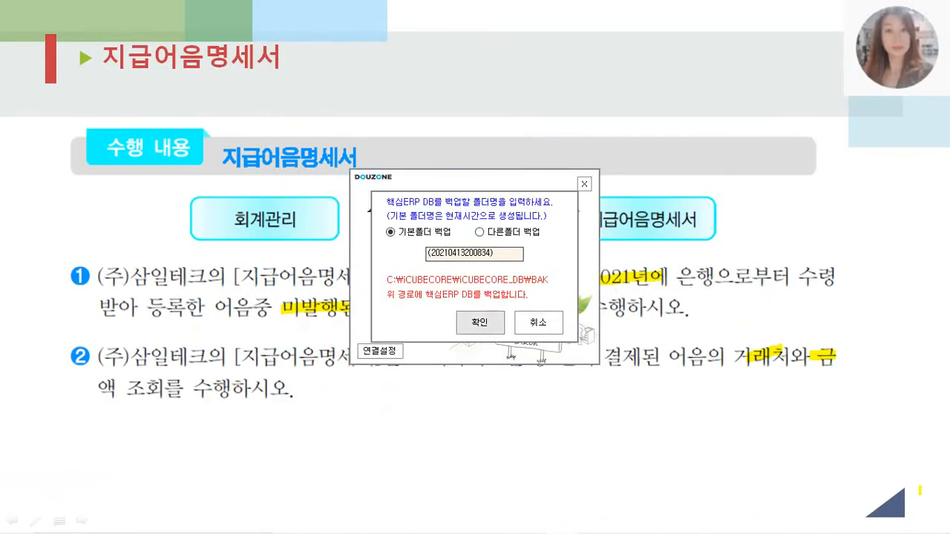
pyautogui.click(480, 322)
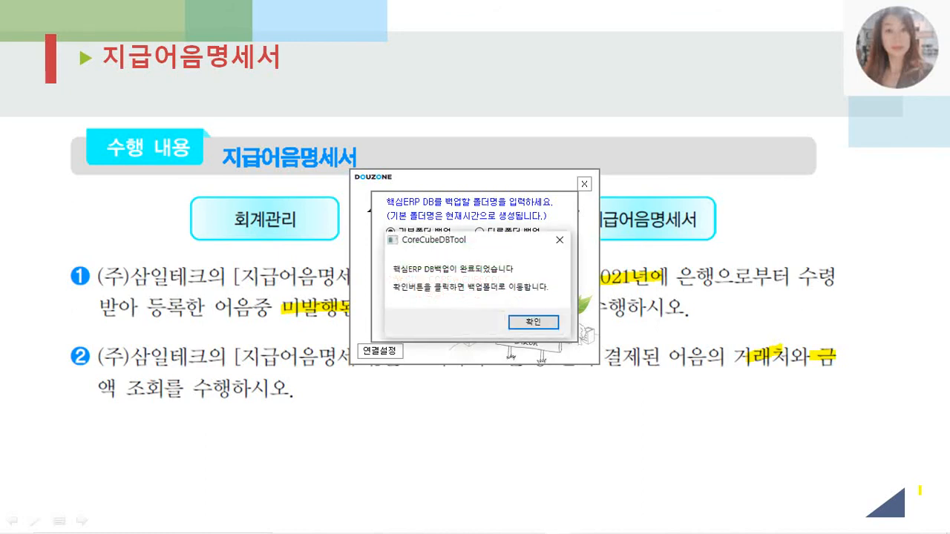
pyautogui.press('Return')
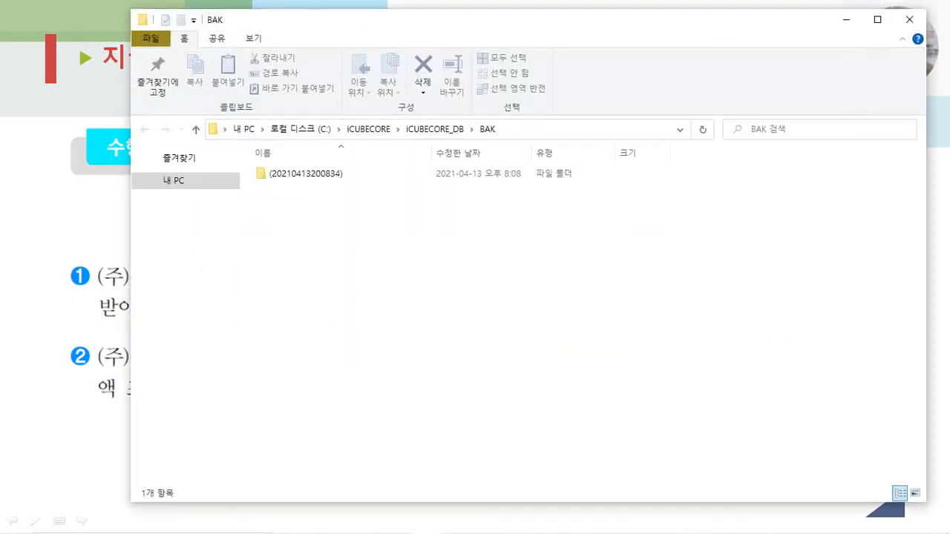
# Step: Create a new folder named "3장까지 입력완료데이터" on the desktop (바탕 화면)
pyautogui.click(185, 177)
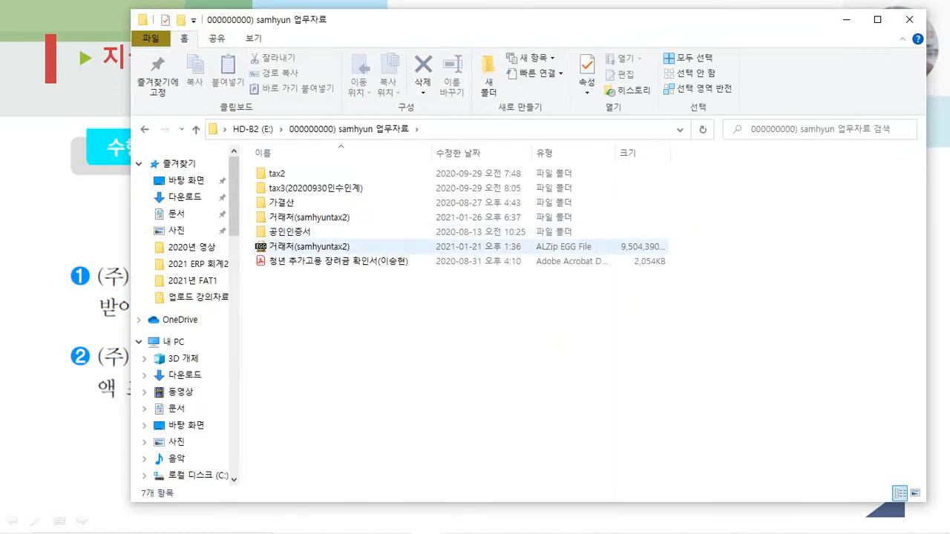
pyautogui.click(186, 180)
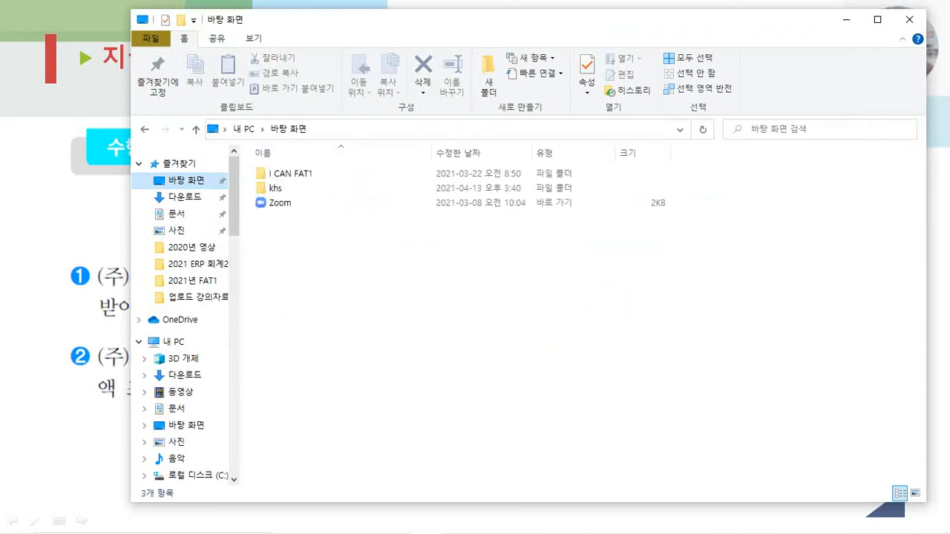
pyautogui.rightClick(384, 265)
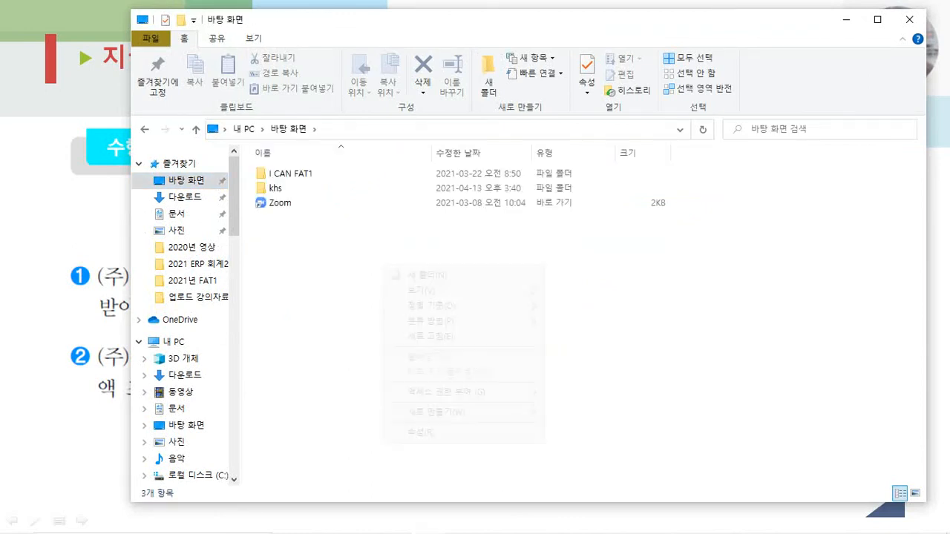
pyautogui.click(426, 275)
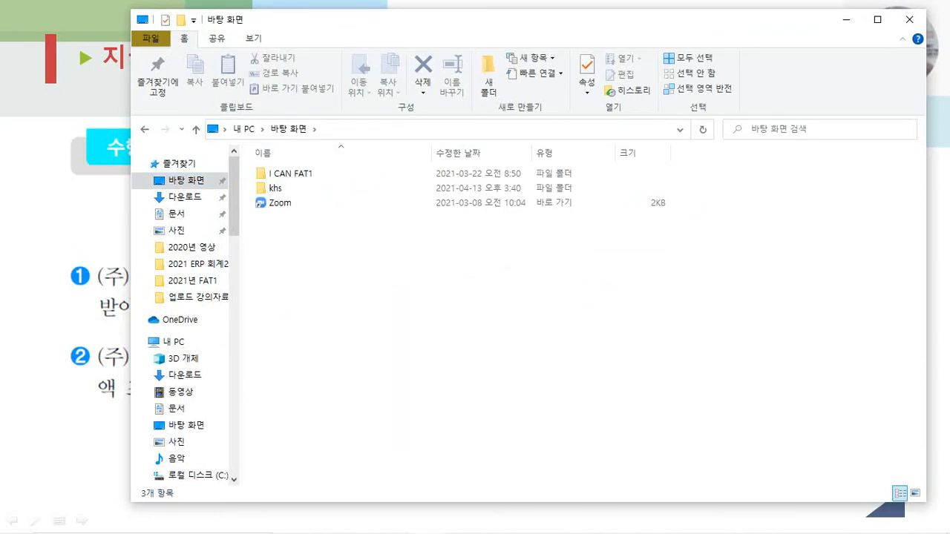
pyautogui.write('3wkd')
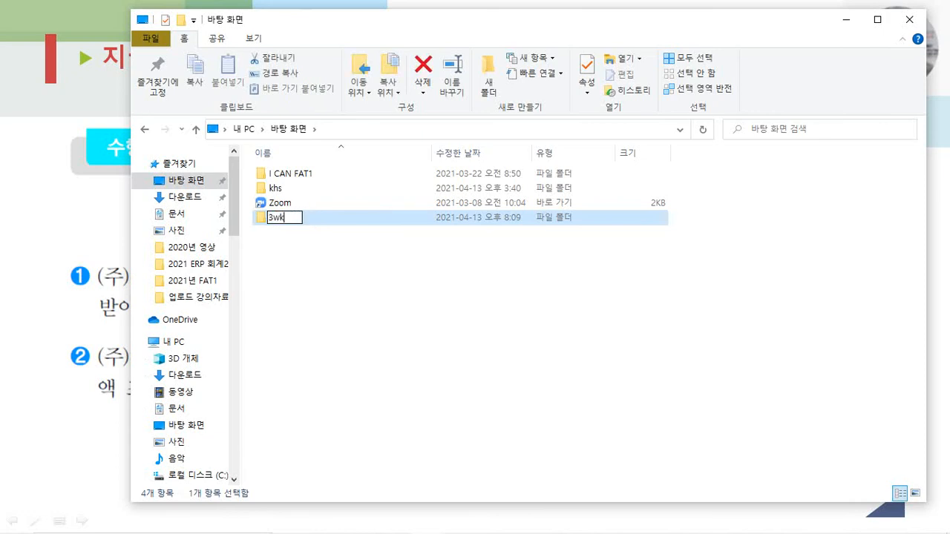
pyautogui.press('BackSpace')
pyautogui.press('BackSpace')
pyautogui.press('BackSpace')
pyautogui.write('장까지 이')
pyautogui.write('ㅂ력완료')
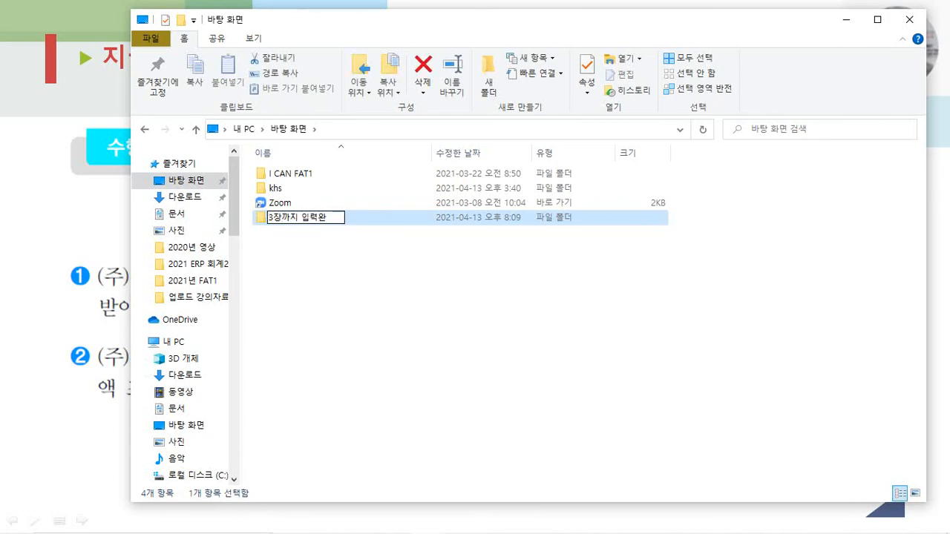
pyautogui.write('데이터')
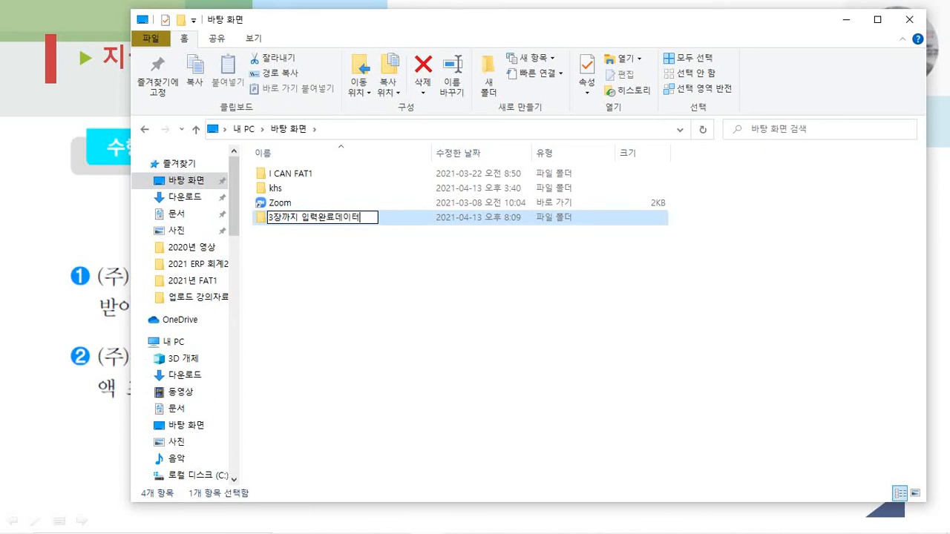
pyautogui.press('Return')
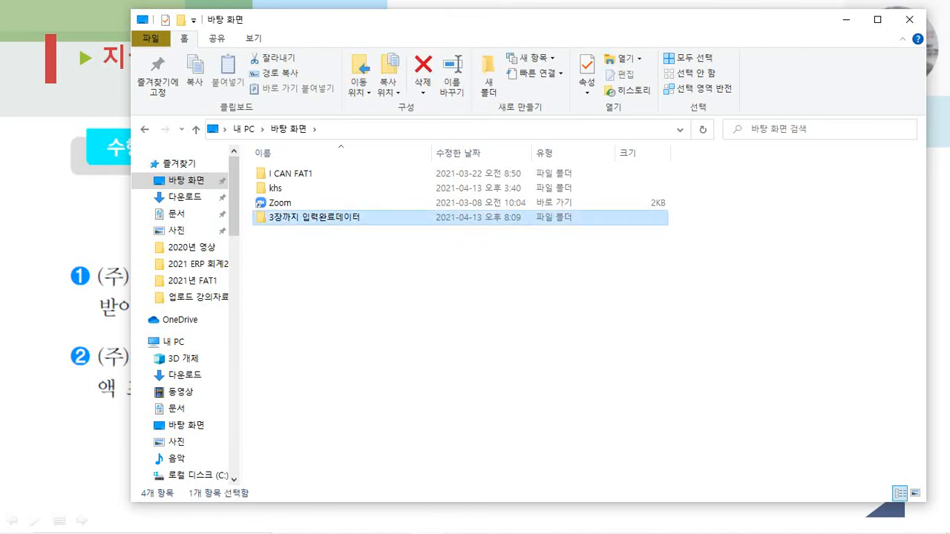
pyautogui.moveTo(373, 31); pyautogui.dragTo(350, 25)
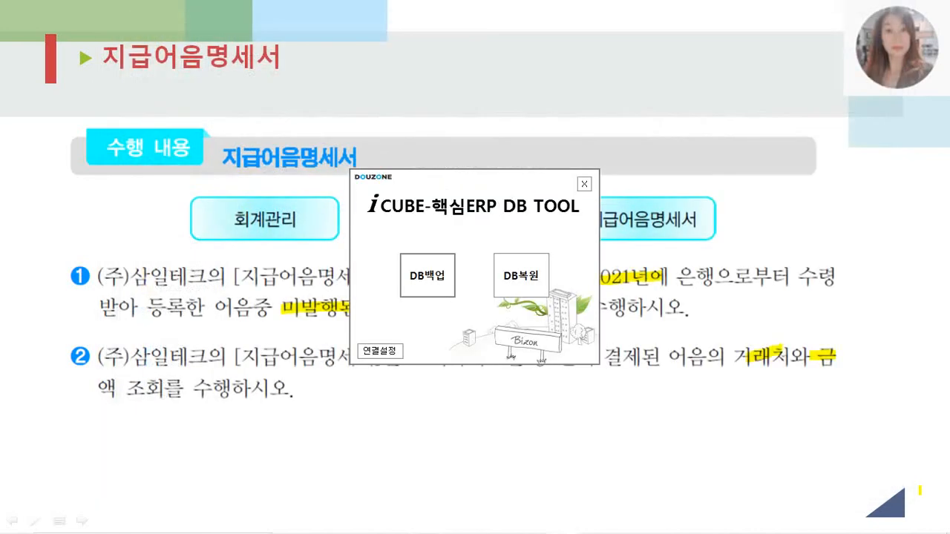
# Step: Back up the 핵심ERP database with the 다른폴더 백업 option into the desktop folder "3장까지 입력완료데이터" using iCUBE-핵심ERP DB TOOL
pyautogui.click(428, 276)
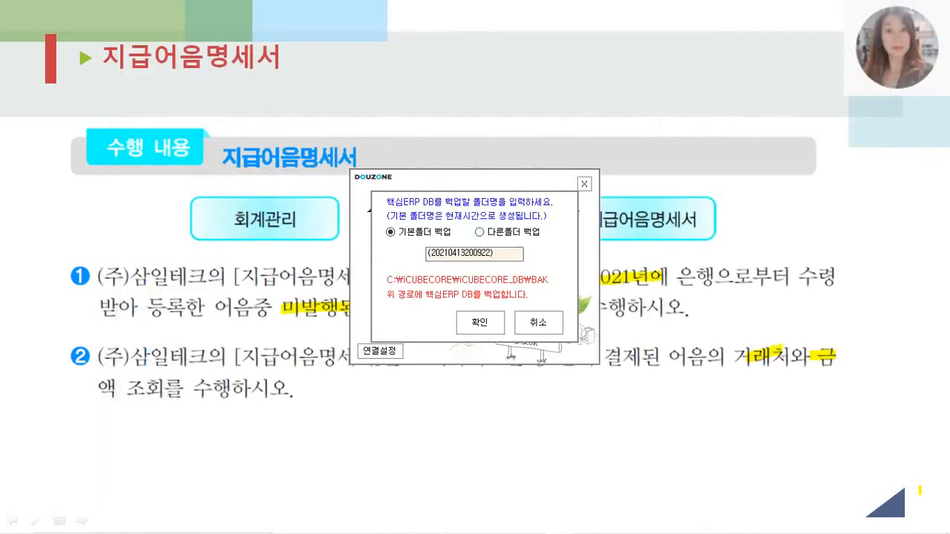
pyautogui.click(480, 232)
pyautogui.click(480, 322)
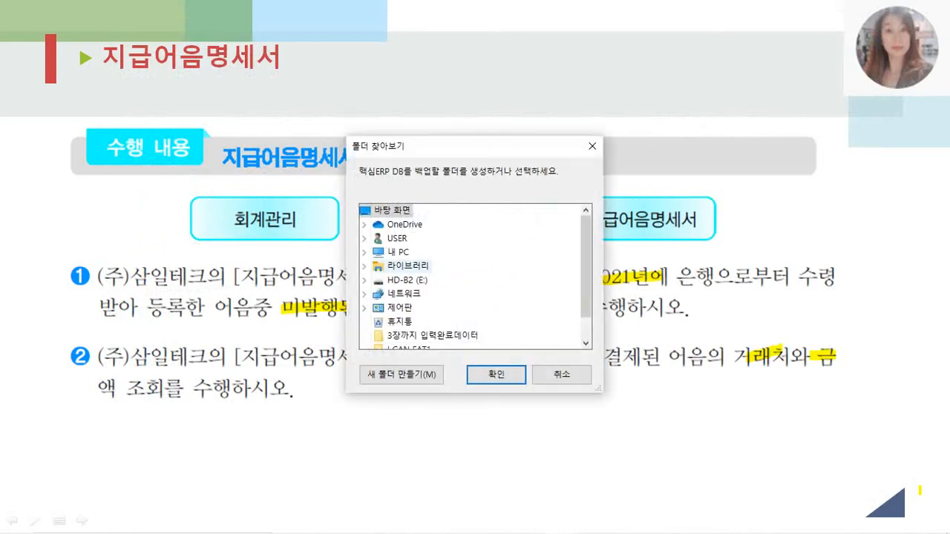
pyautogui.moveTo(587, 267); pyautogui.dragTo(586, 292)
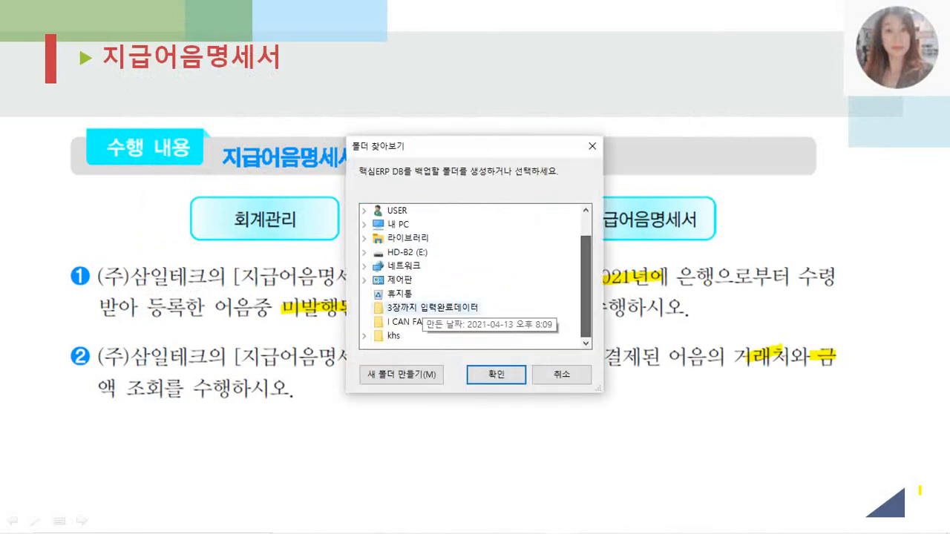
pyautogui.click(424, 308)
pyautogui.click(495, 374)
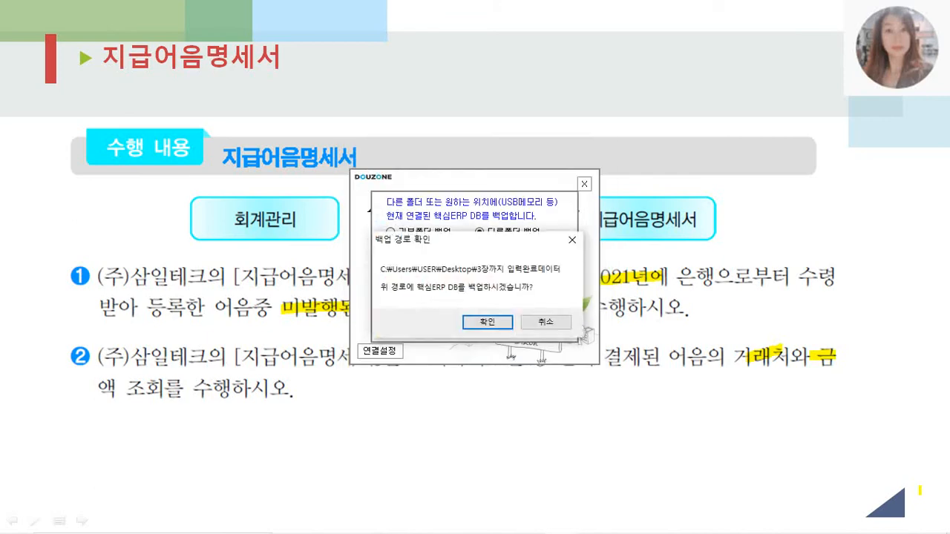
pyautogui.click(487, 322)
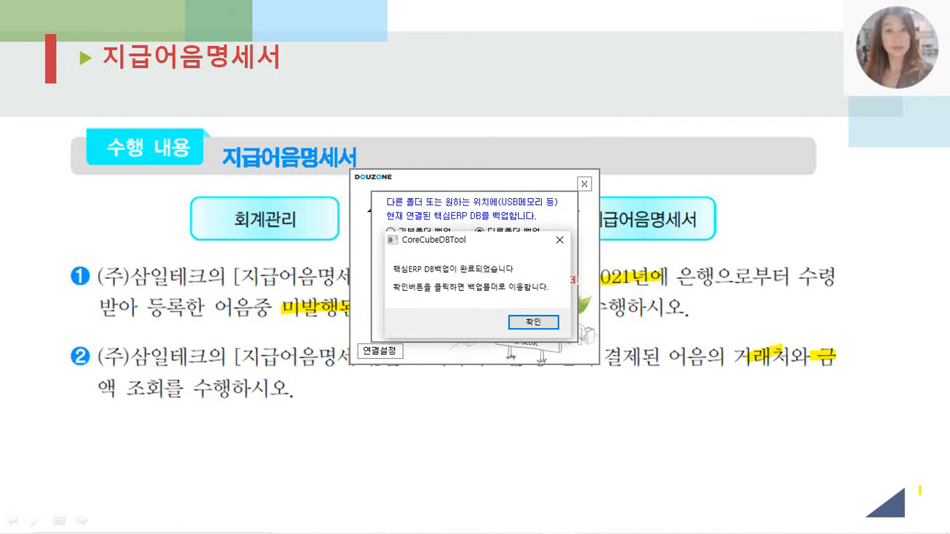
# Step: Open the completed backup's folder, then close it and exit the DB tool
pyautogui.press('Return')
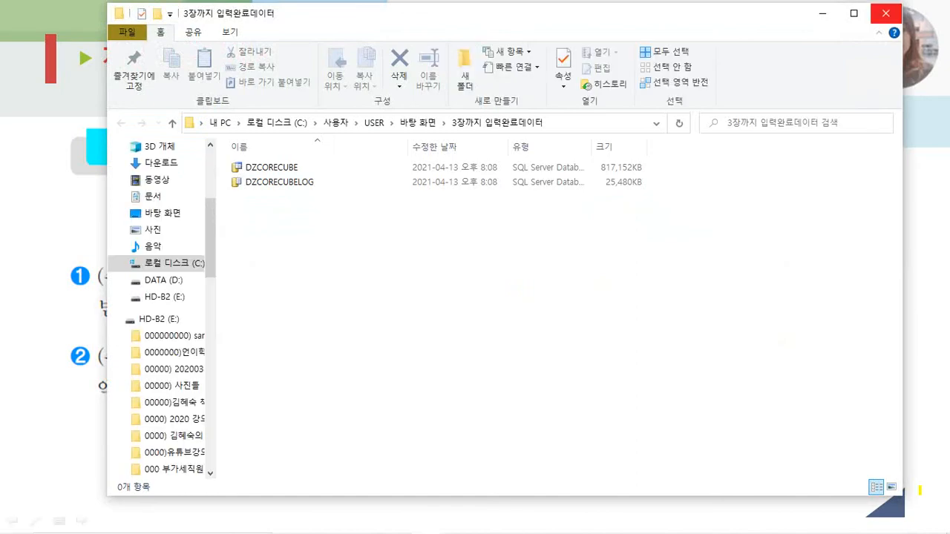
pyautogui.click(885, 14)
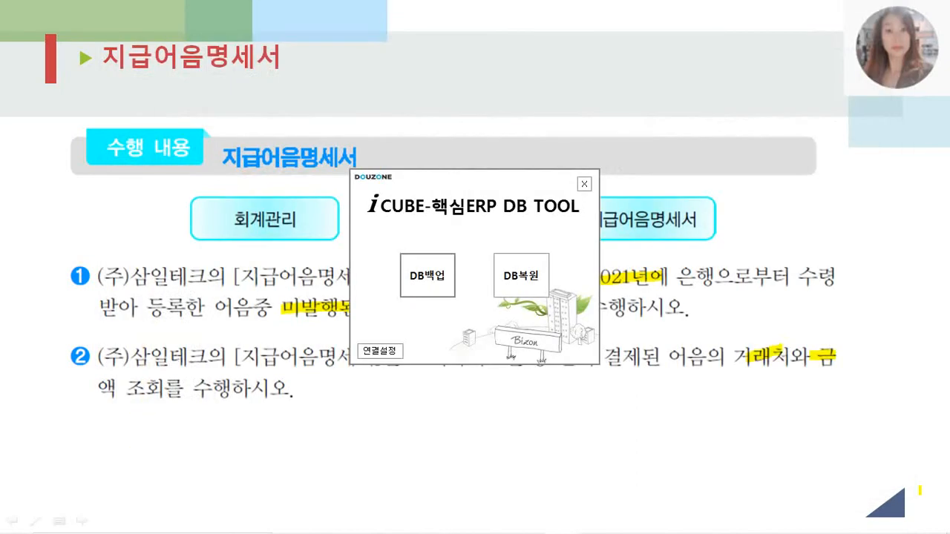
pyautogui.click(584, 183)
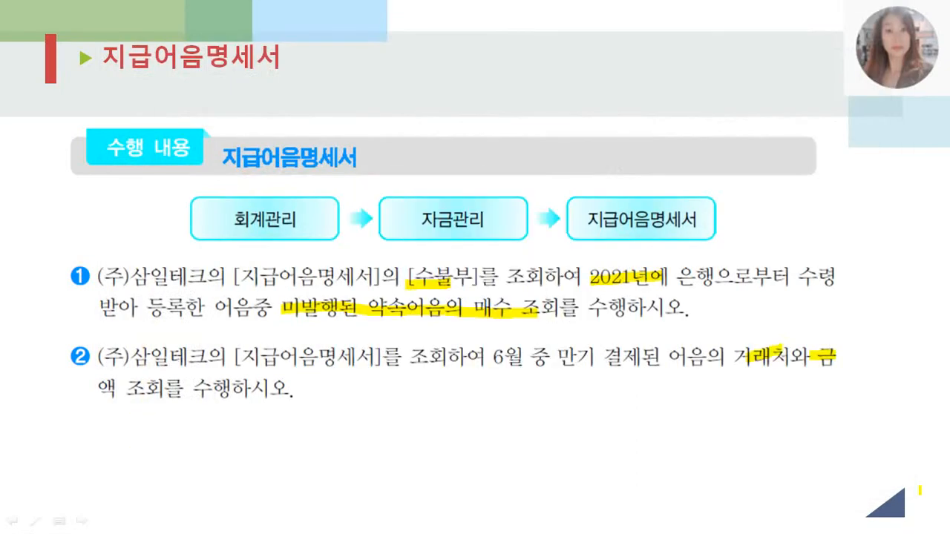